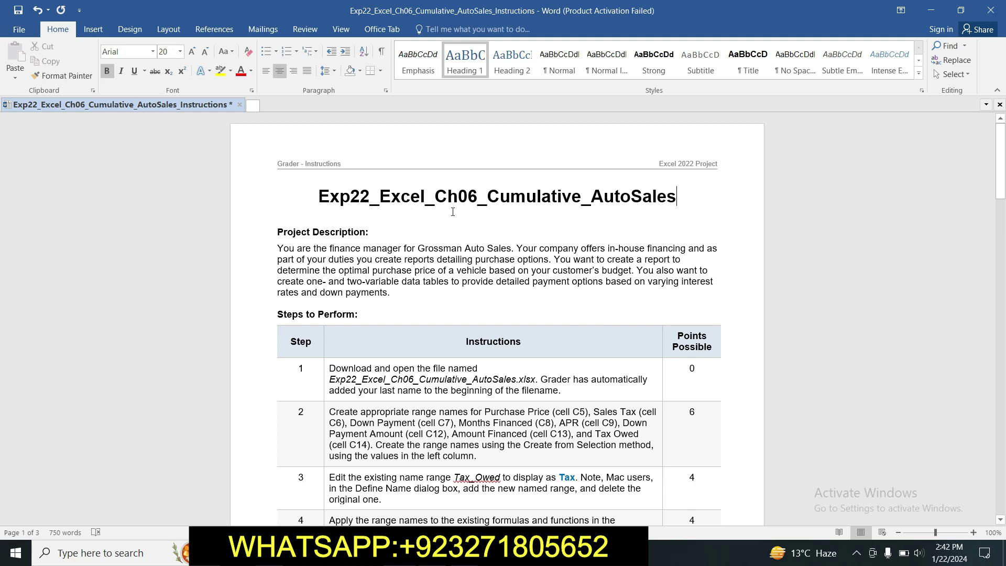
# - Highlight the document title and the Project Description paragraph in yellow
pyautogui.keyDown('shift'); pyautogui.click(489, 201); pyautogui.keyUp('shift')
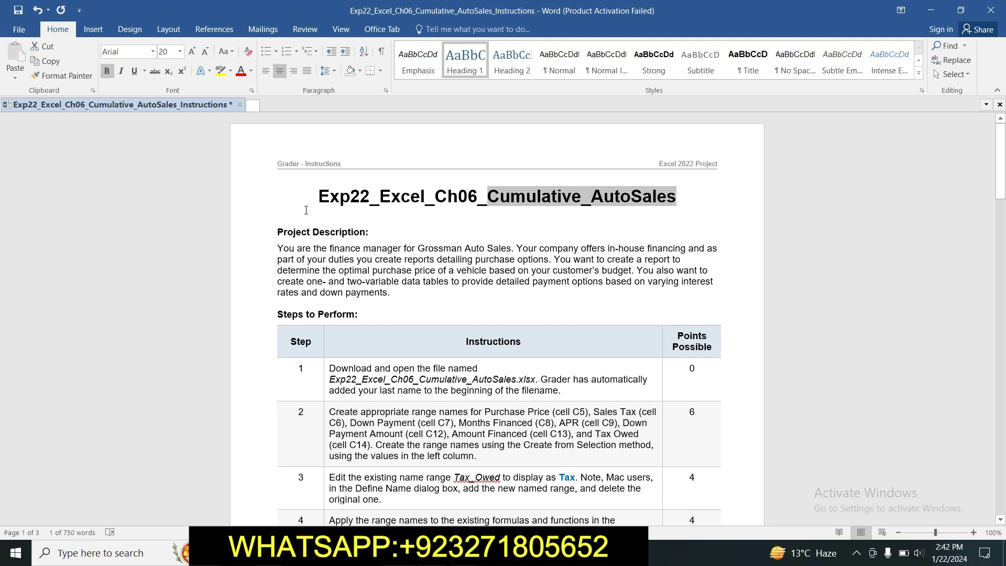
pyautogui.moveTo(319, 196); pyautogui.dragTo(655, 211)
pyautogui.click(219, 71)
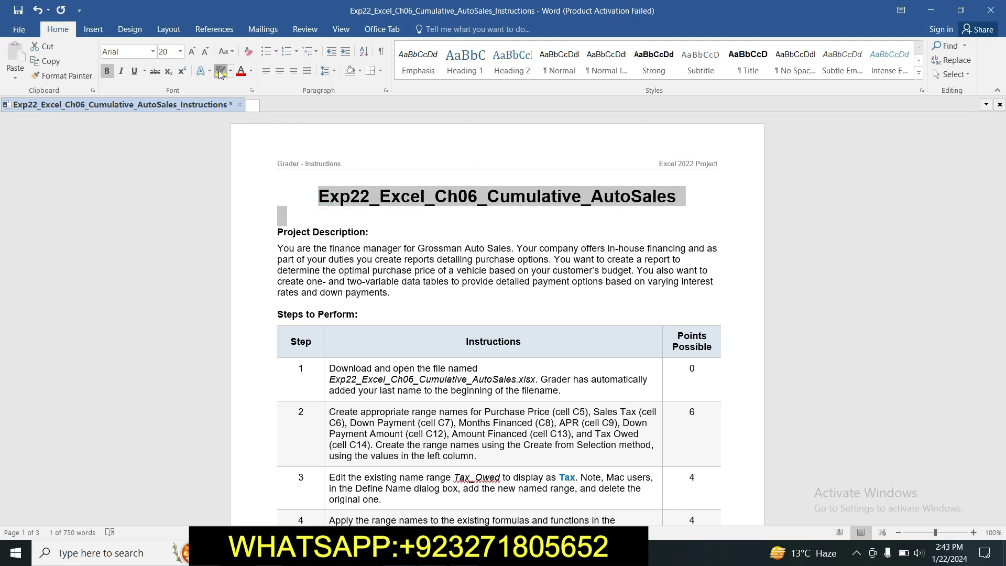
pyautogui.click(490, 218)
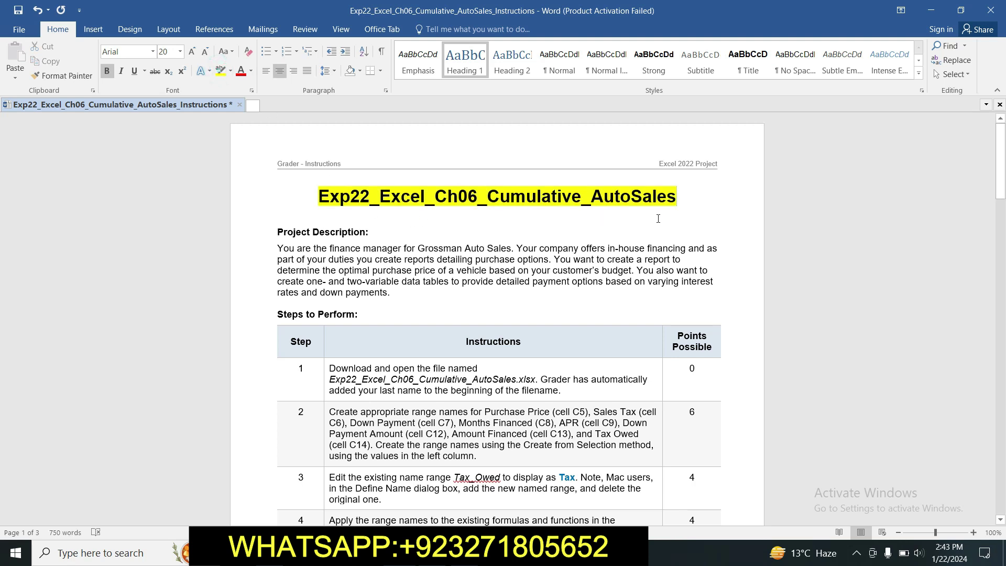
pyautogui.moveTo(276, 244); pyautogui.dragTo(394, 292)
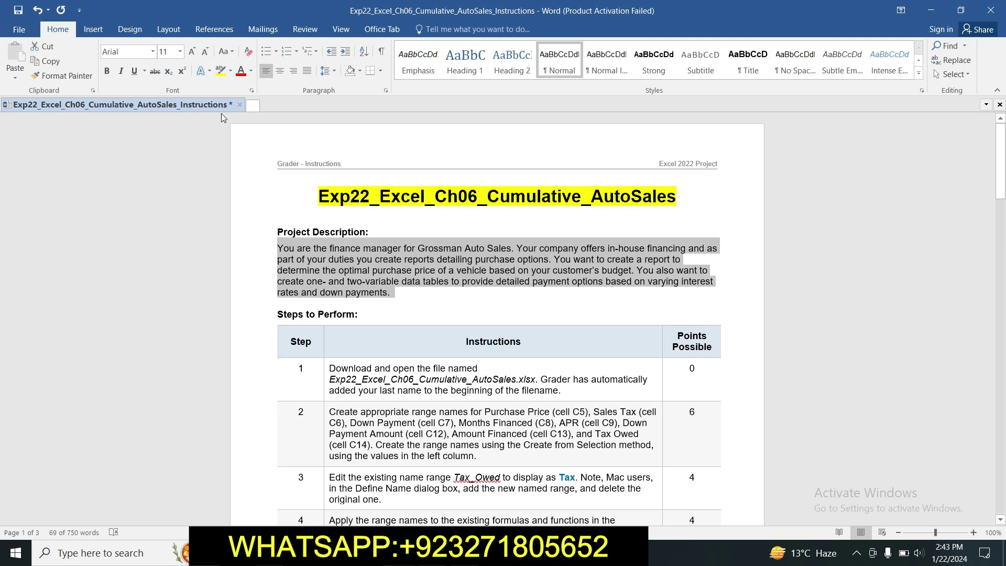
pyautogui.click(217, 73)
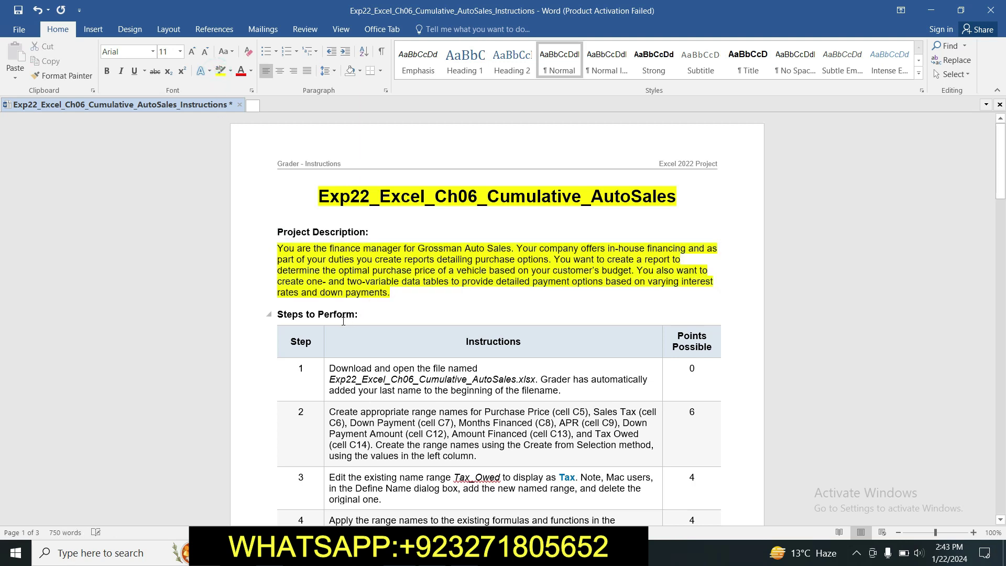
# - Highlight the step 1 instruction in the steps table in yellow
pyautogui.click(323, 371)
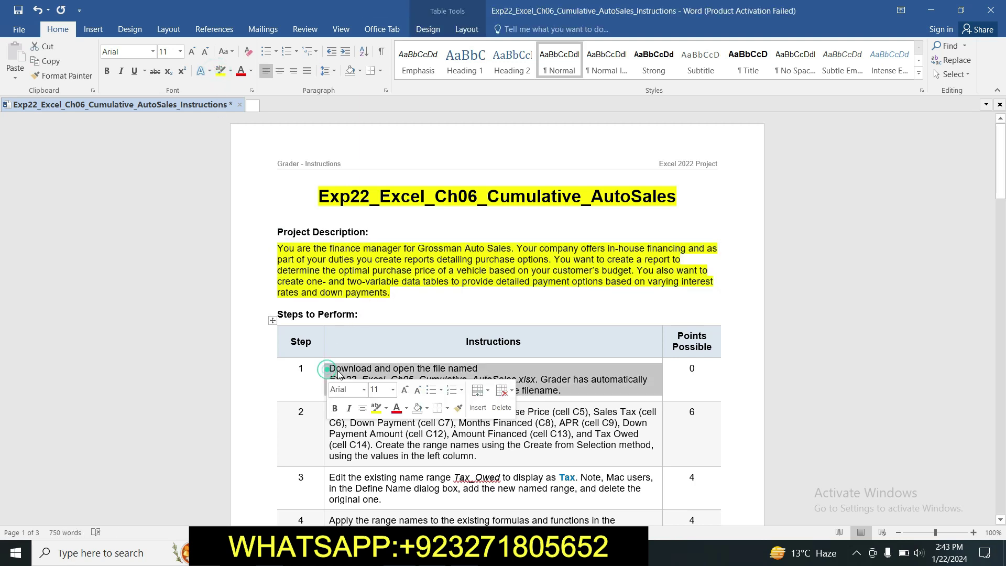
pyautogui.click(377, 409)
pyautogui.click(438, 378)
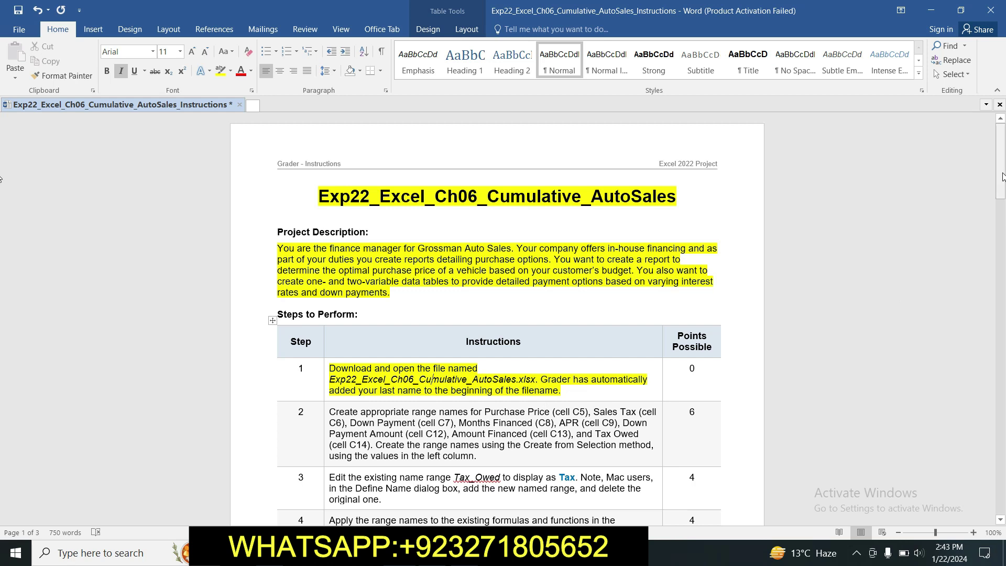
# - Highlight the step 2 instruction about creating range names in yellow
pyautogui.moveTo(1001, 173); pyautogui.dragTo(1004, 188)
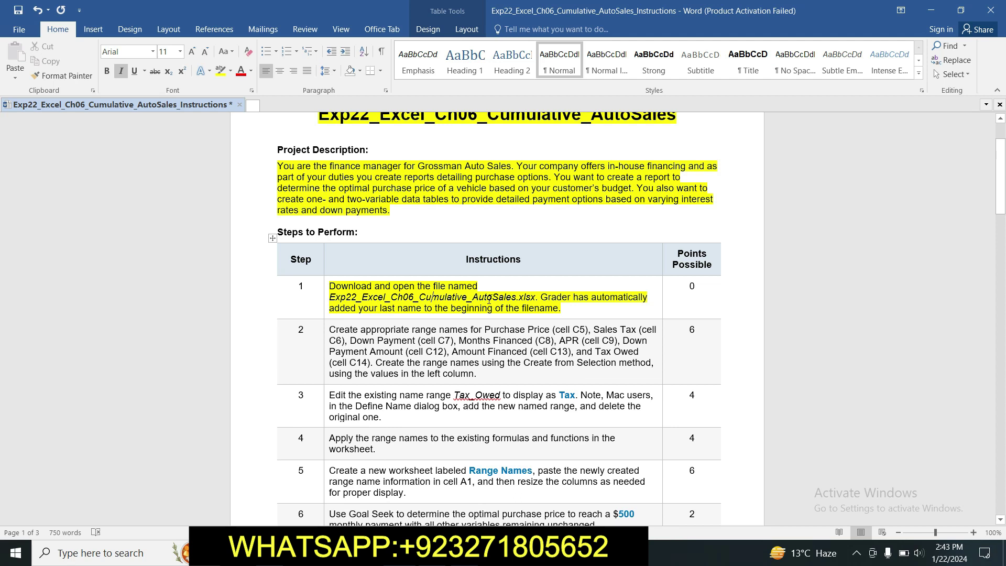
pyautogui.click(356, 552)
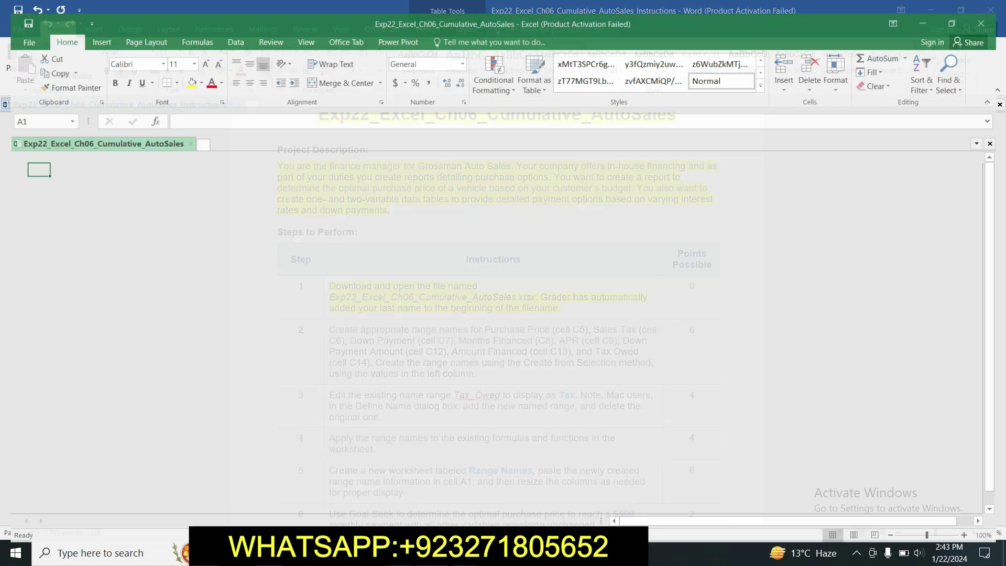
pyautogui.hotkey('alt', 'Tab')
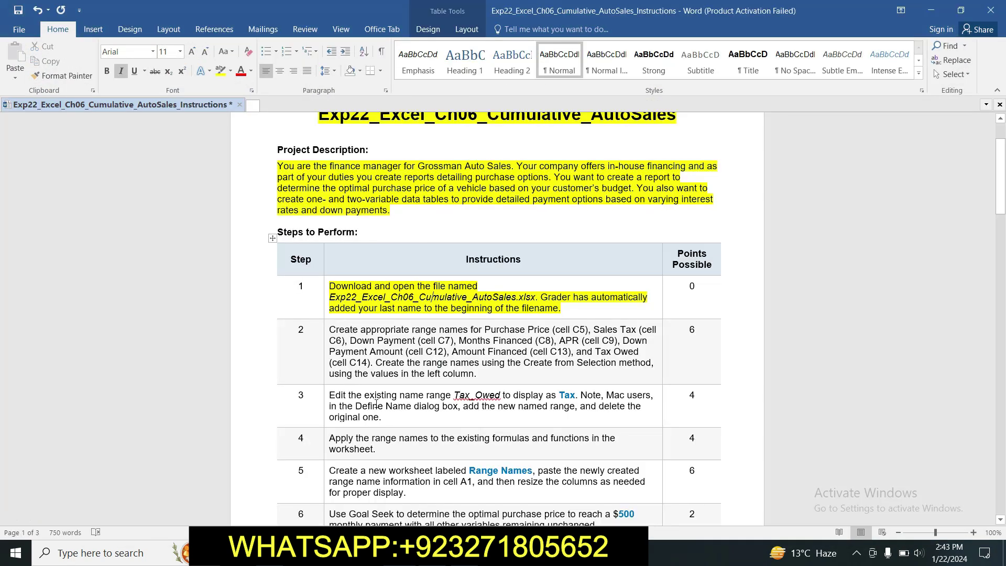
pyautogui.click(326, 331)
pyautogui.click(375, 310)
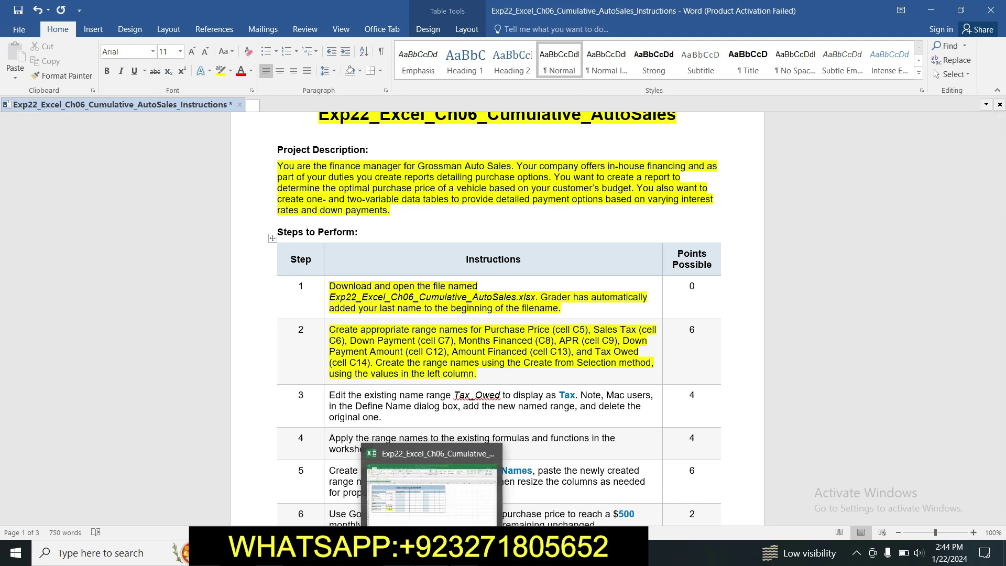
# - Switch to the Excel workbook and create a range name for the purchase price in C5 from its left-column label, then check it
pyautogui.click(433, 553)
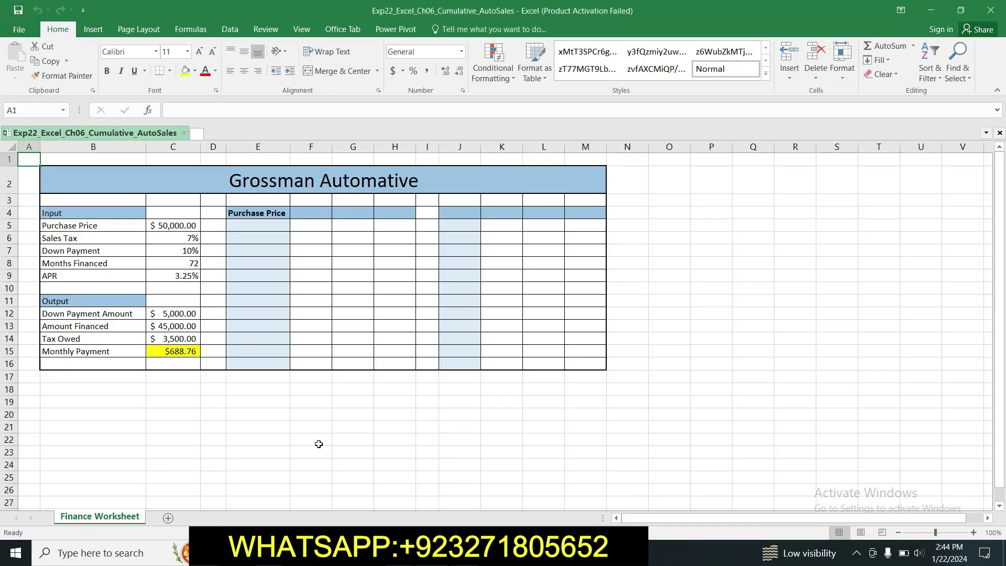
pyautogui.click(409, 552)
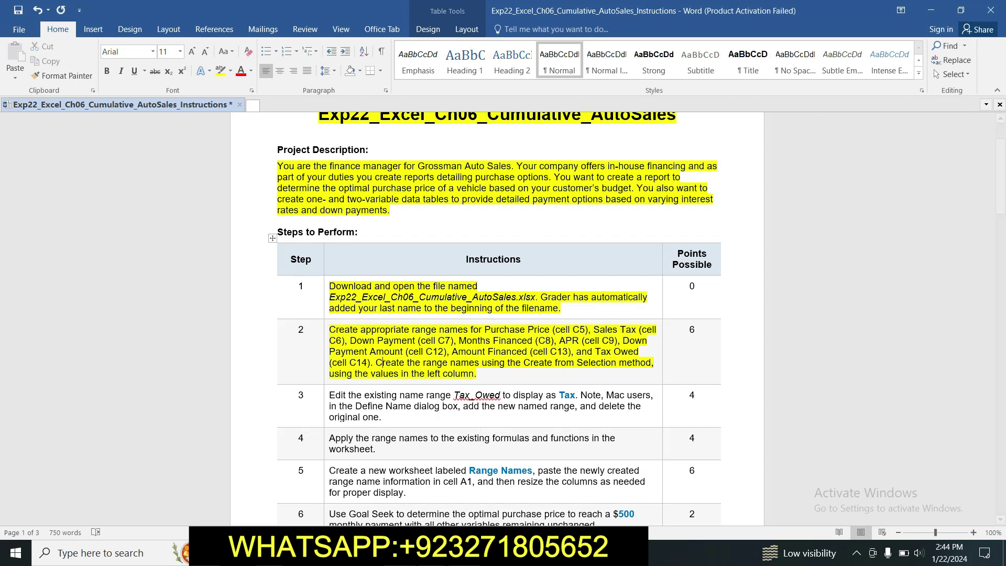
pyautogui.hotkey('alt', 'Tab')
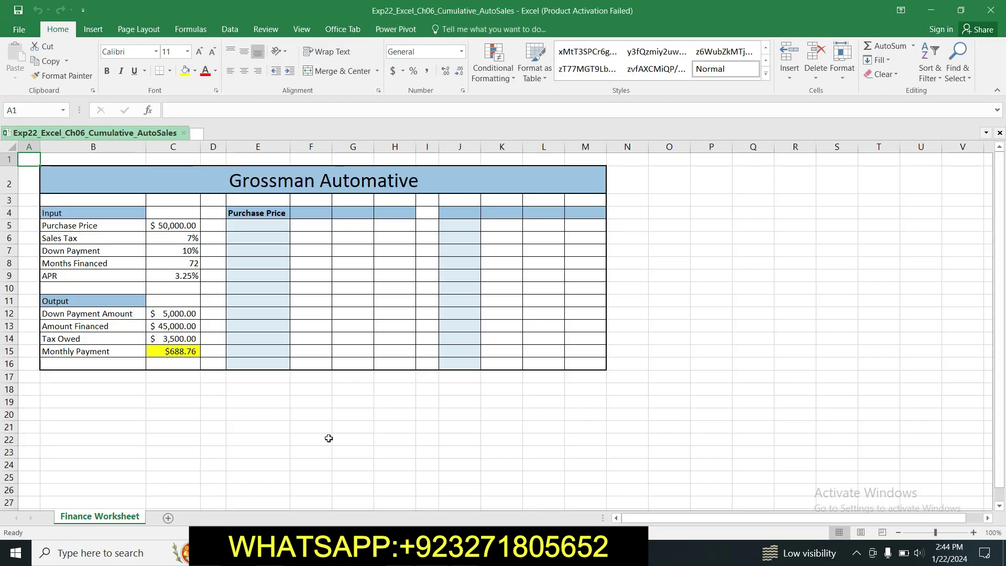
pyautogui.click(173, 227)
pyautogui.click(96, 226)
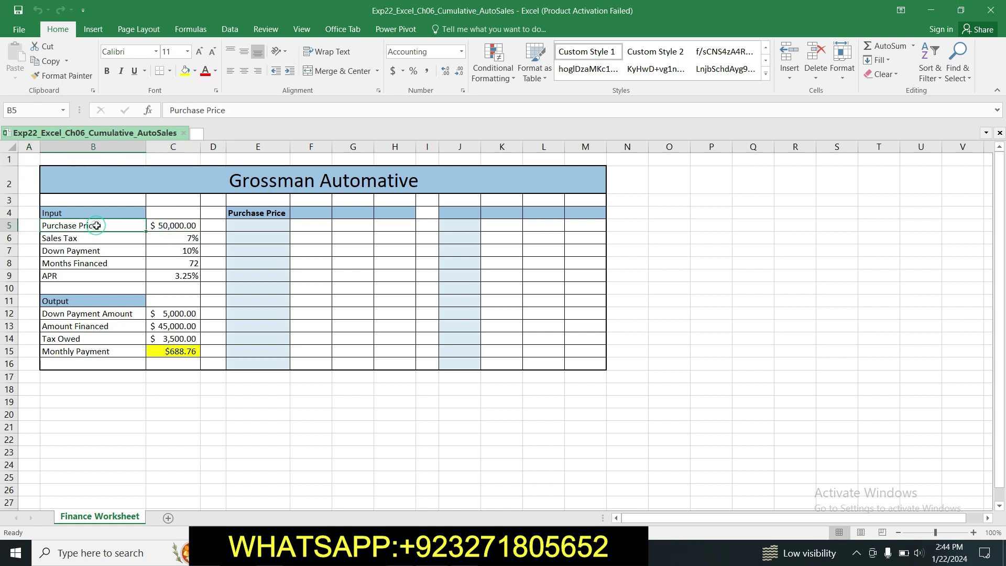
pyautogui.moveTo(150, 226); pyautogui.dragTo(163, 227)
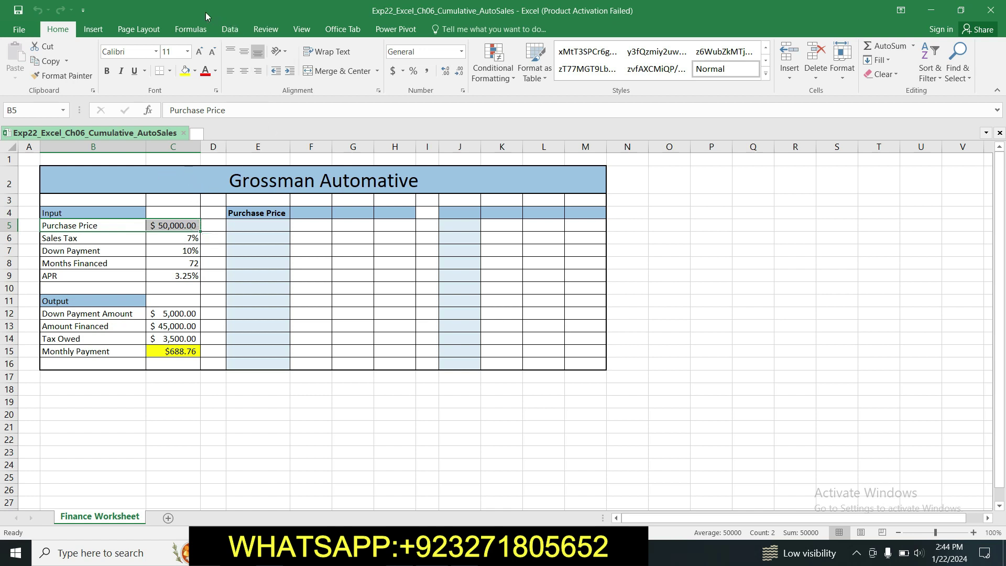
pyautogui.click(194, 32)
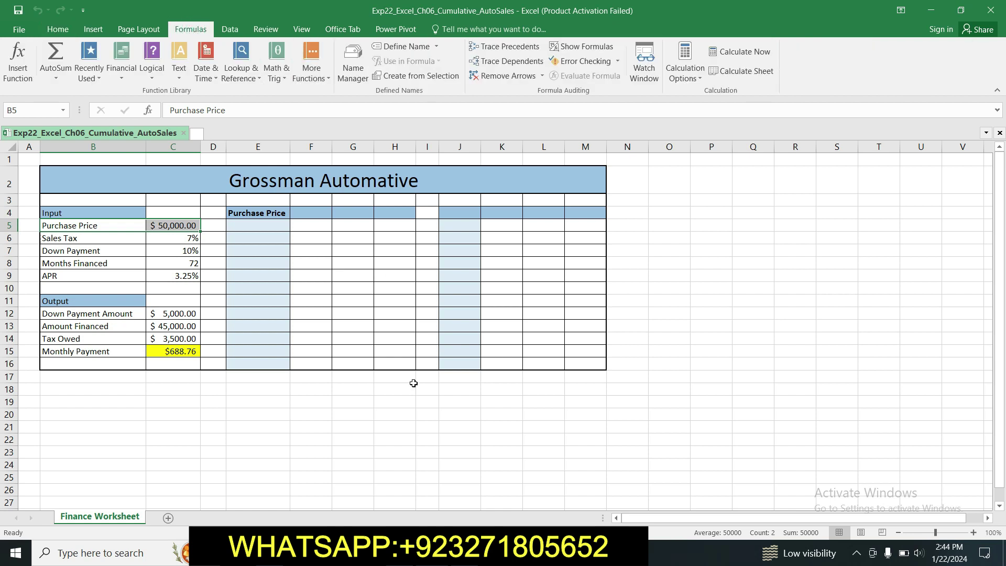
pyautogui.hotkey('alt', 'Tab')
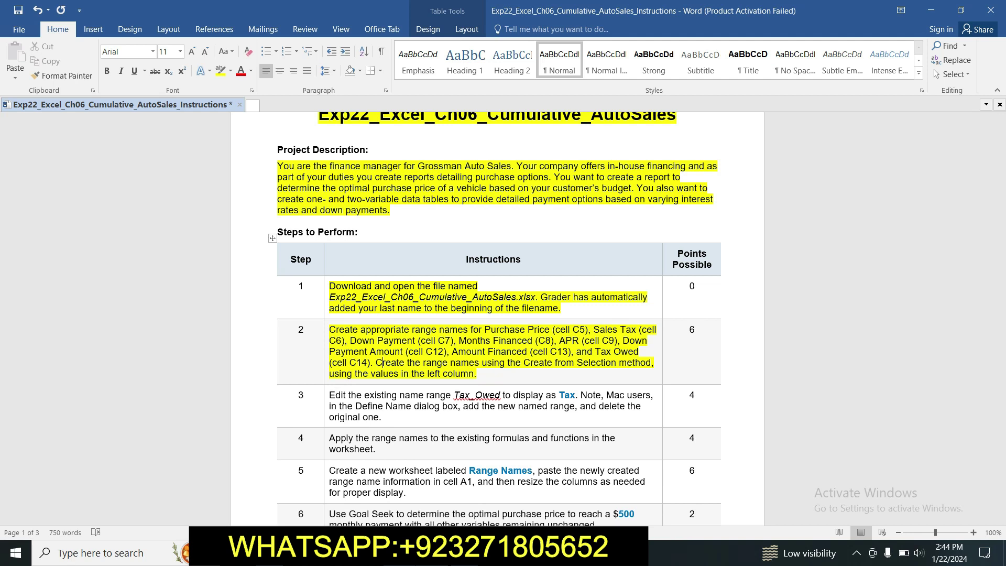
pyautogui.hotkey('alt', 'Tab')
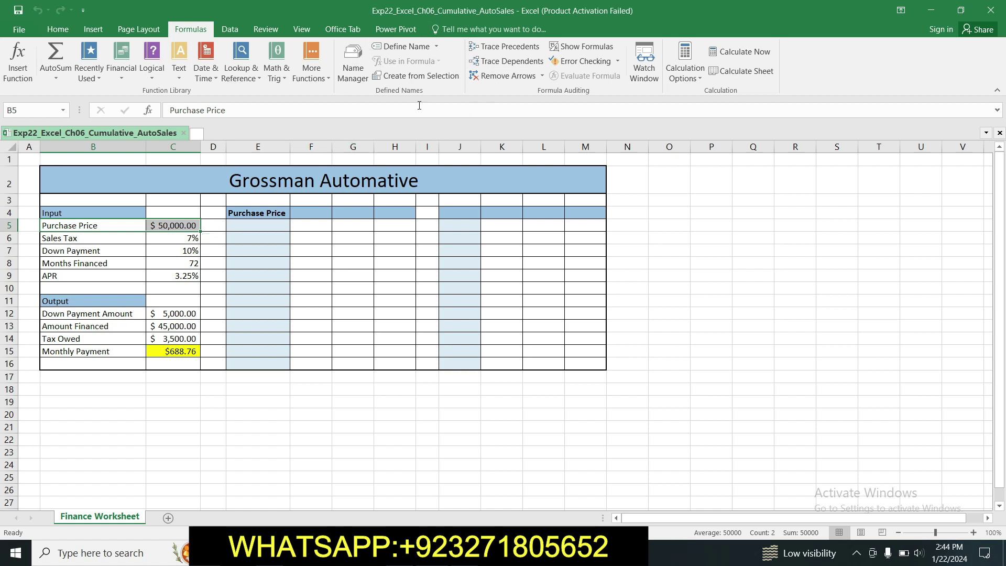
pyautogui.click(421, 76)
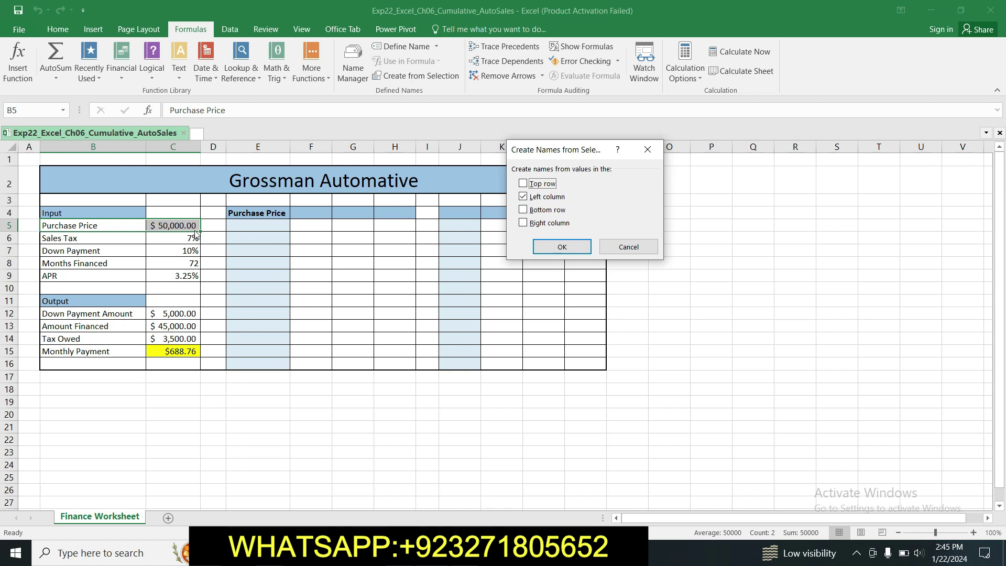
pyautogui.click(558, 248)
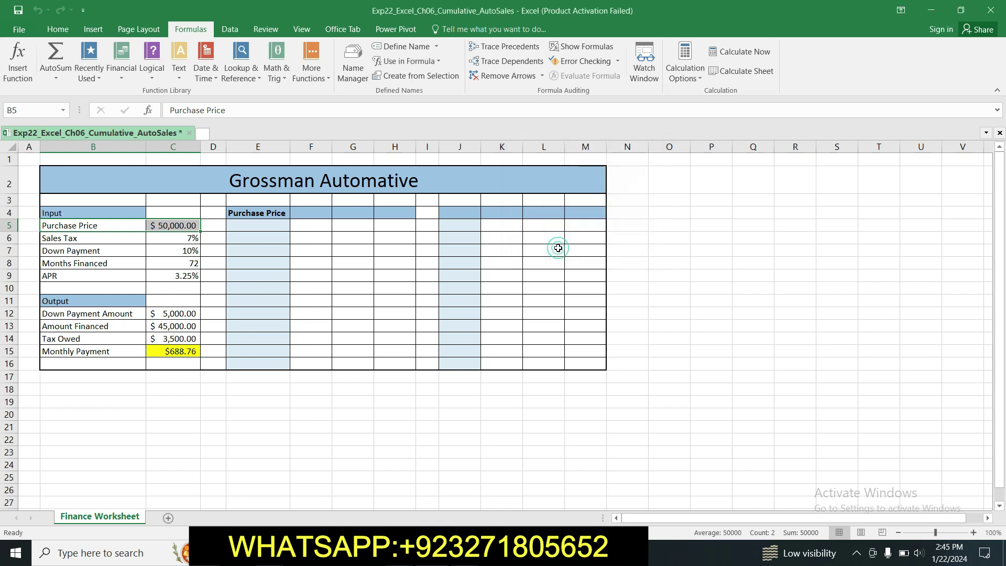
pyautogui.click(327, 249)
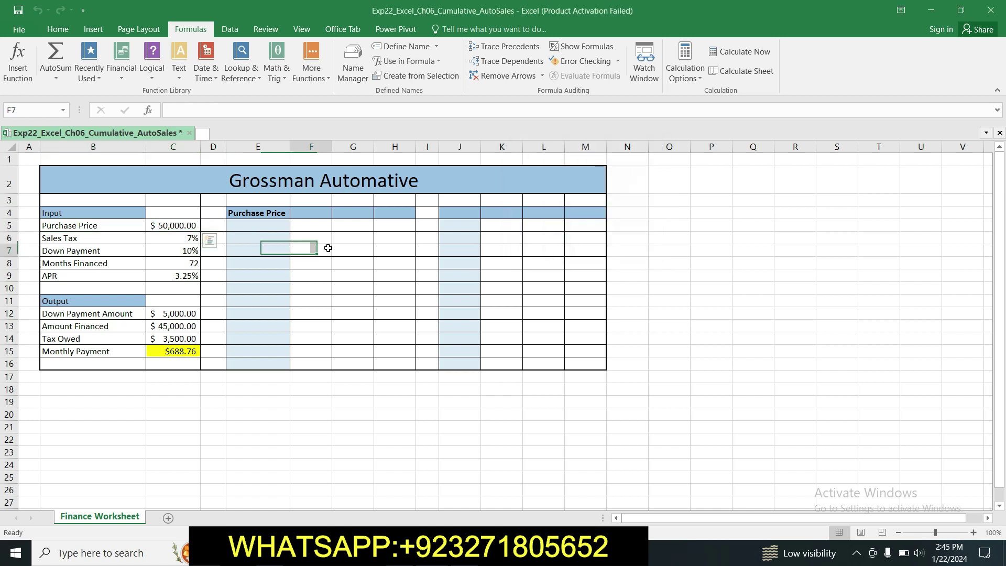
pyautogui.click(187, 224)
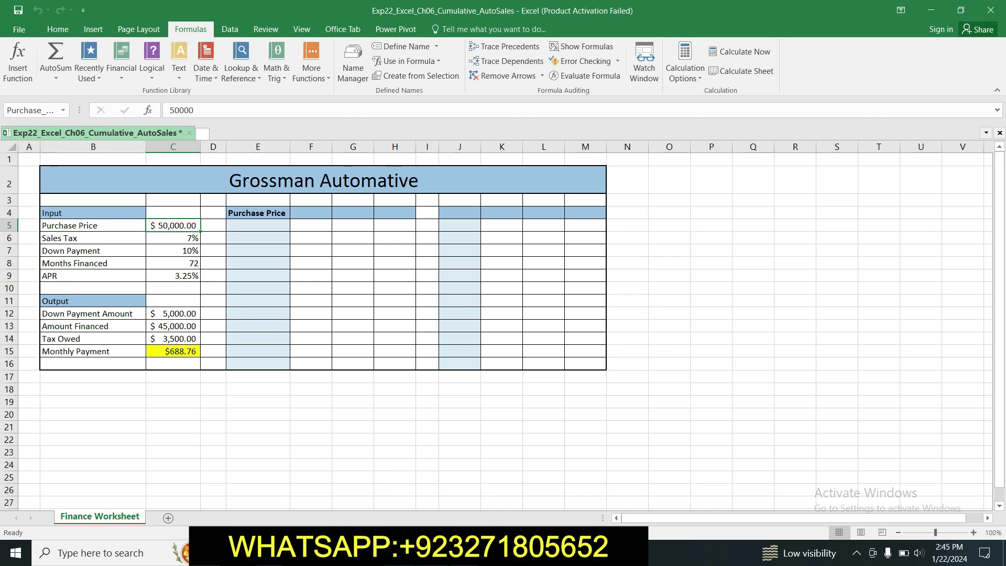
# - Create a range name for the sales tax in C6 from its left-column label, using Create from Selection
pyautogui.click(421, 552)
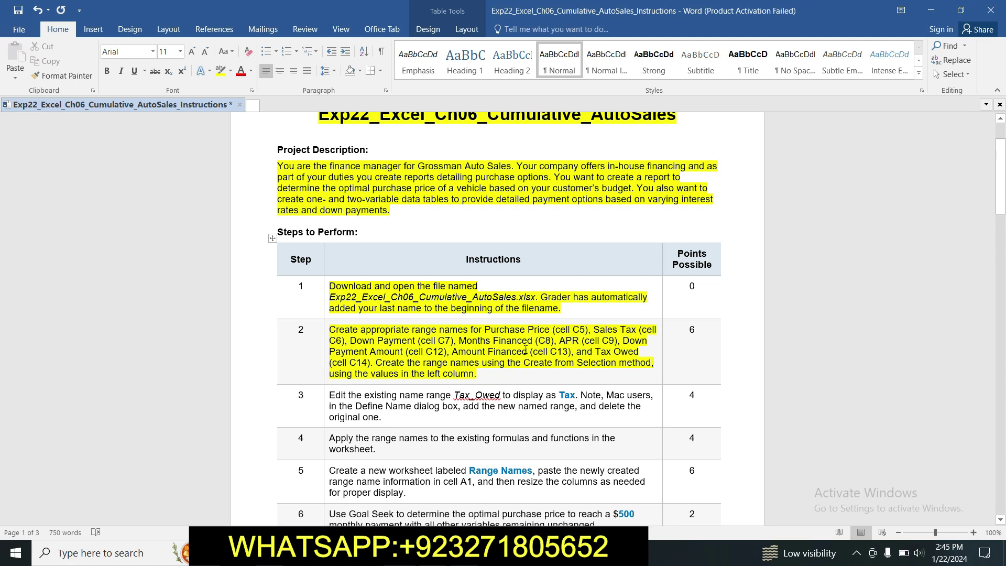
pyautogui.hotkey('alt', 'Tab')
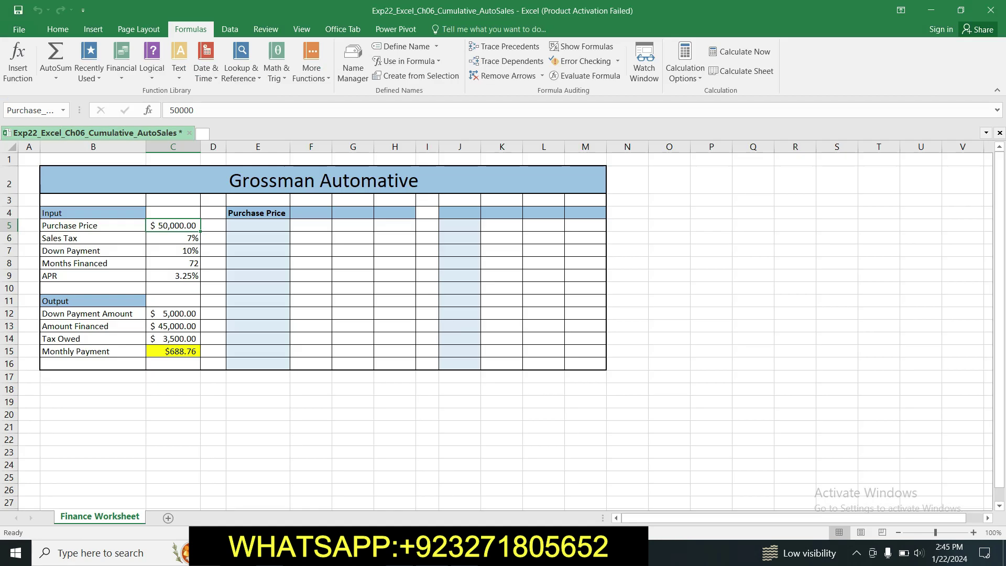
pyautogui.click(95, 237)
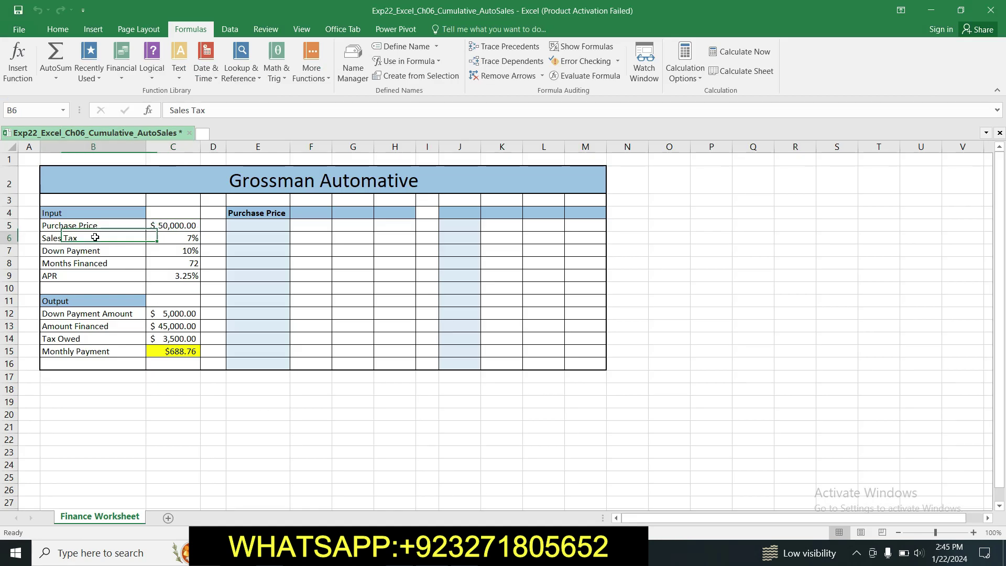
pyautogui.moveTo(152, 243); pyautogui.dragTo(168, 246)
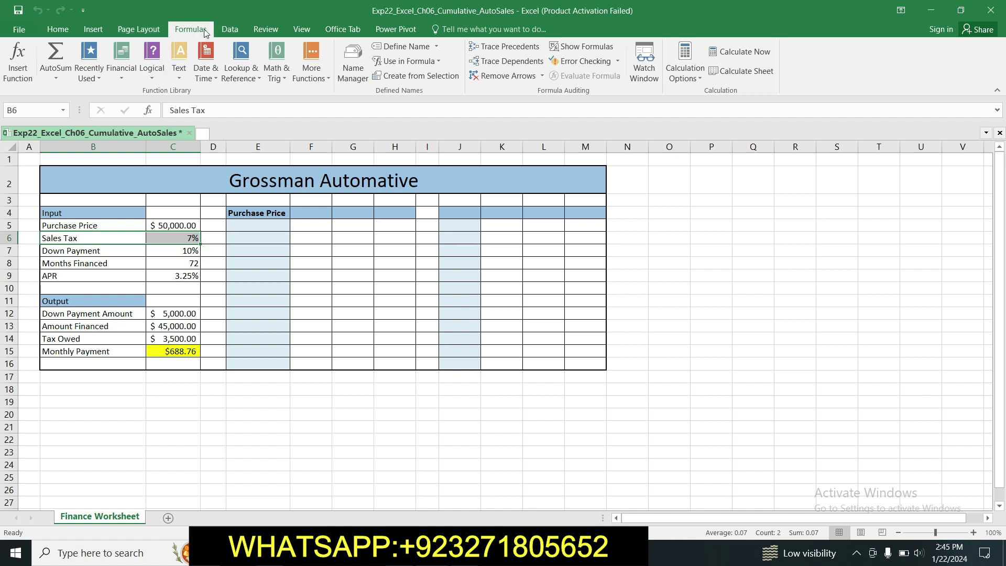
pyautogui.click(437, 77)
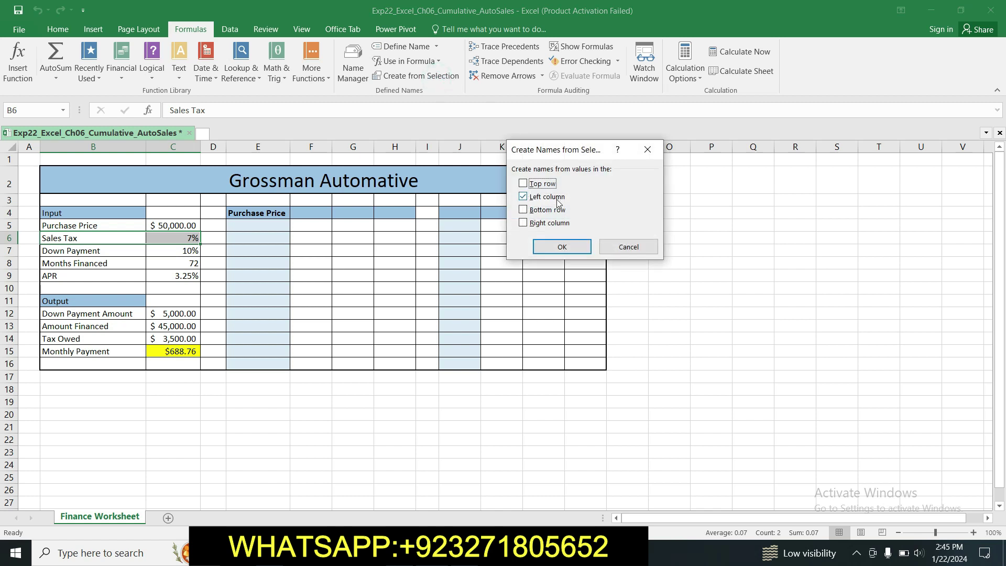
pyautogui.click(571, 252)
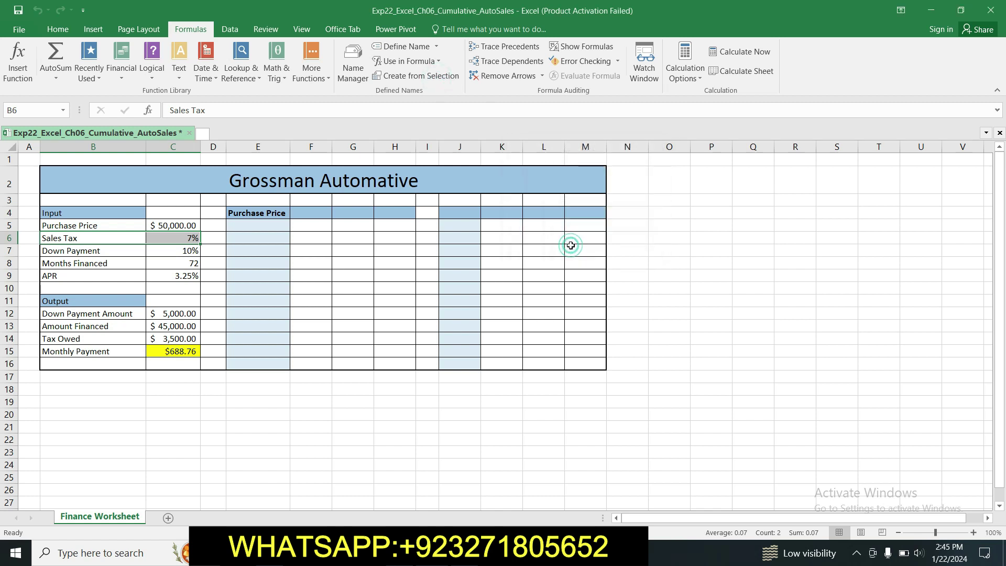
pyautogui.click(238, 242)
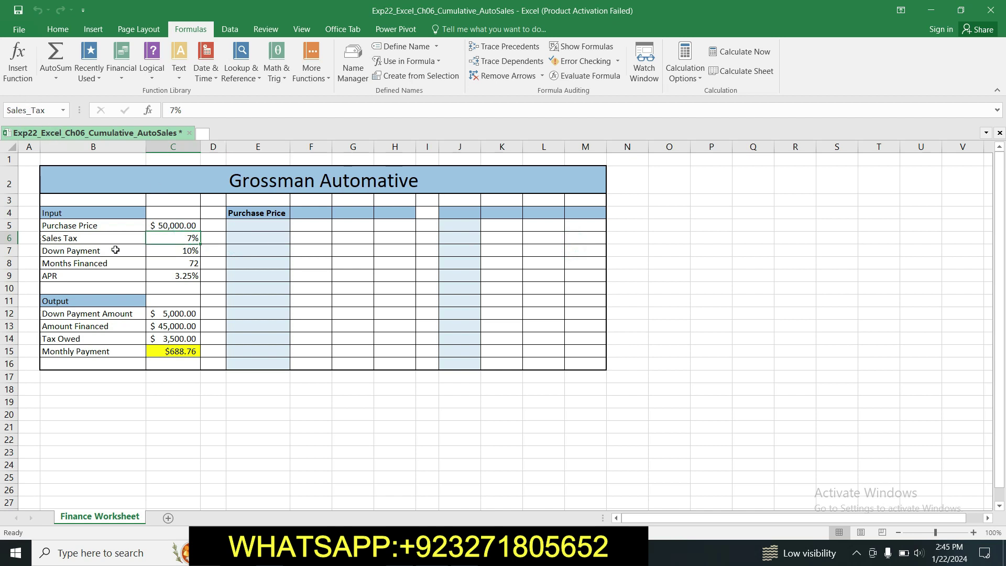
# - Create a range name for the down payment in C7 from its left-column label, using Create from Selection
pyautogui.click(410, 553)
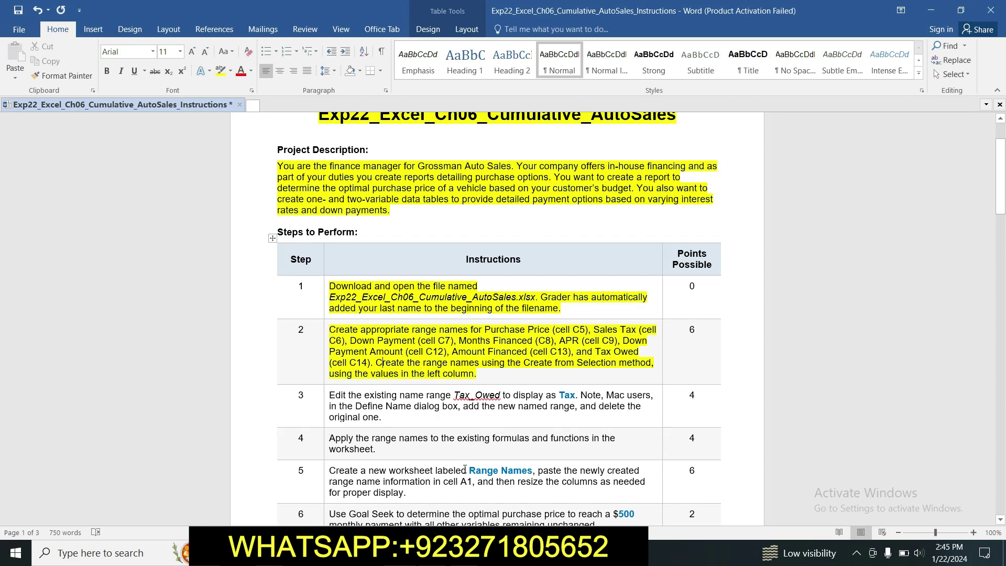
pyautogui.hotkey('alt', 'Tab')
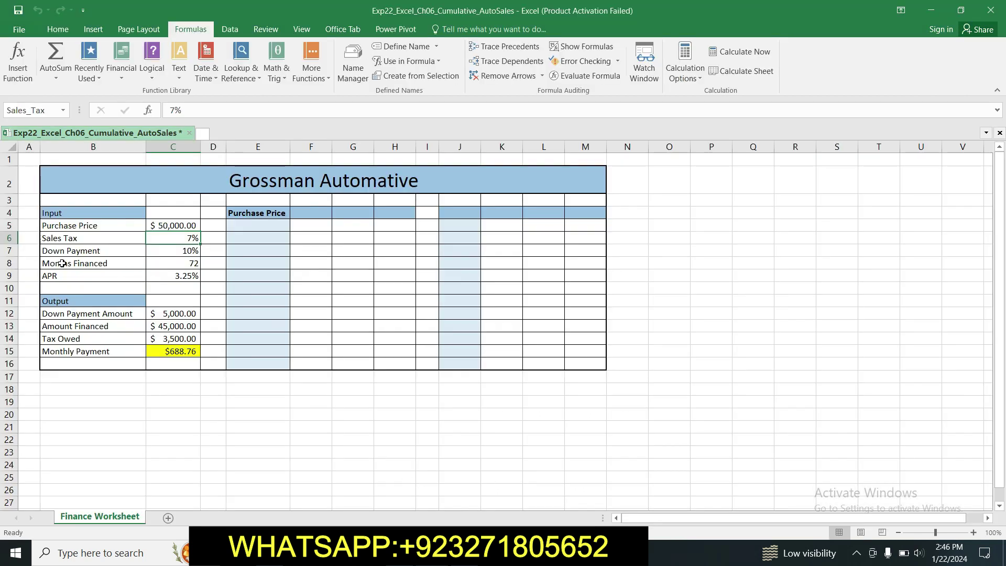
pyautogui.moveTo(58, 255); pyautogui.dragTo(178, 252)
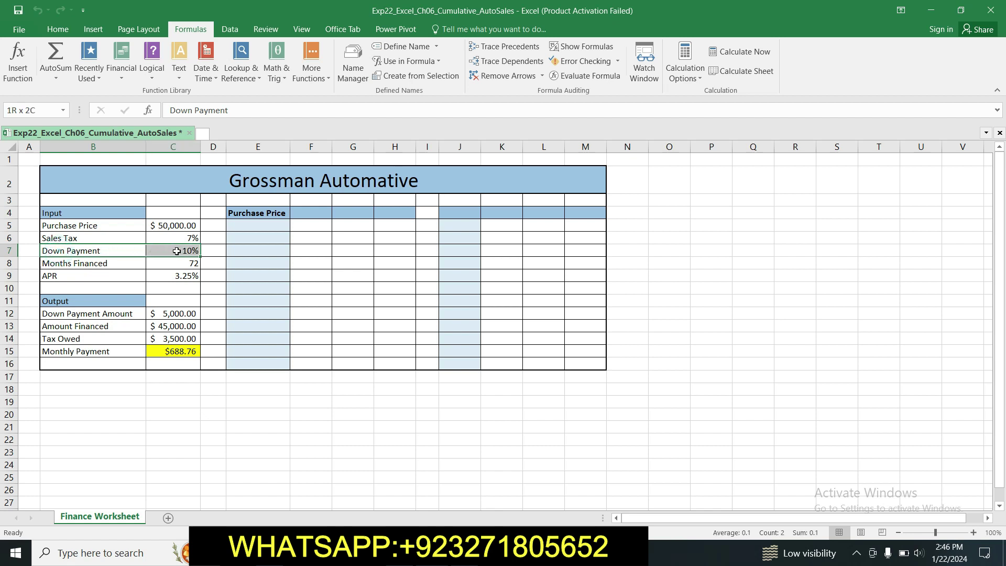
pyautogui.click(426, 77)
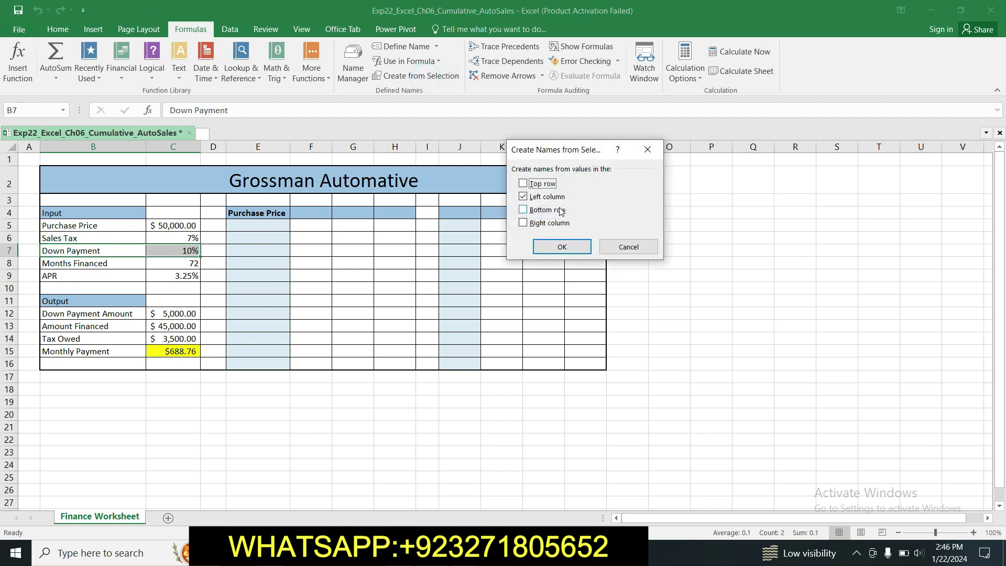
pyautogui.click(569, 248)
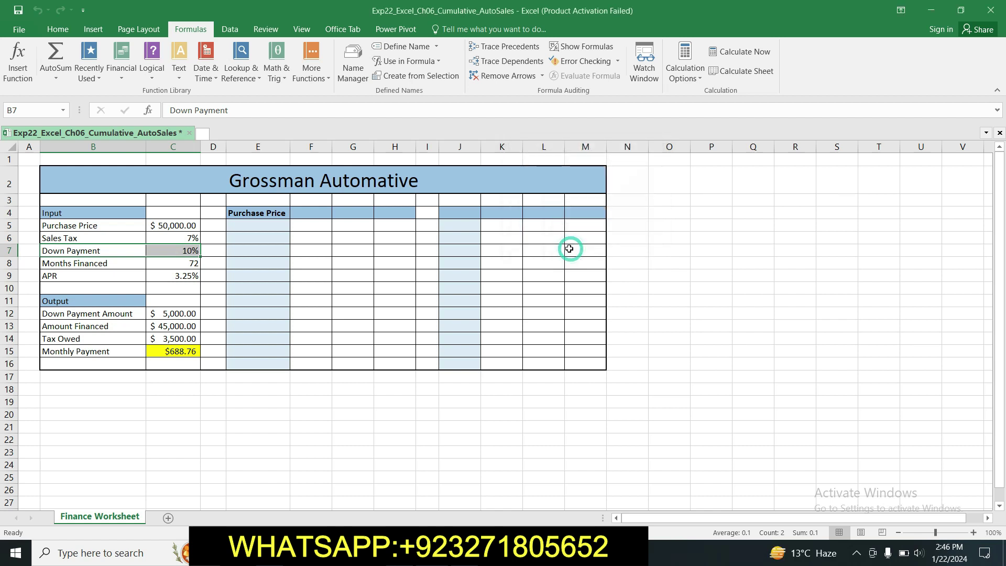
# - Check the range name in C7, and create one for the months financed in C8 from its left-column label, using Create from Selection
pyautogui.click(194, 250)
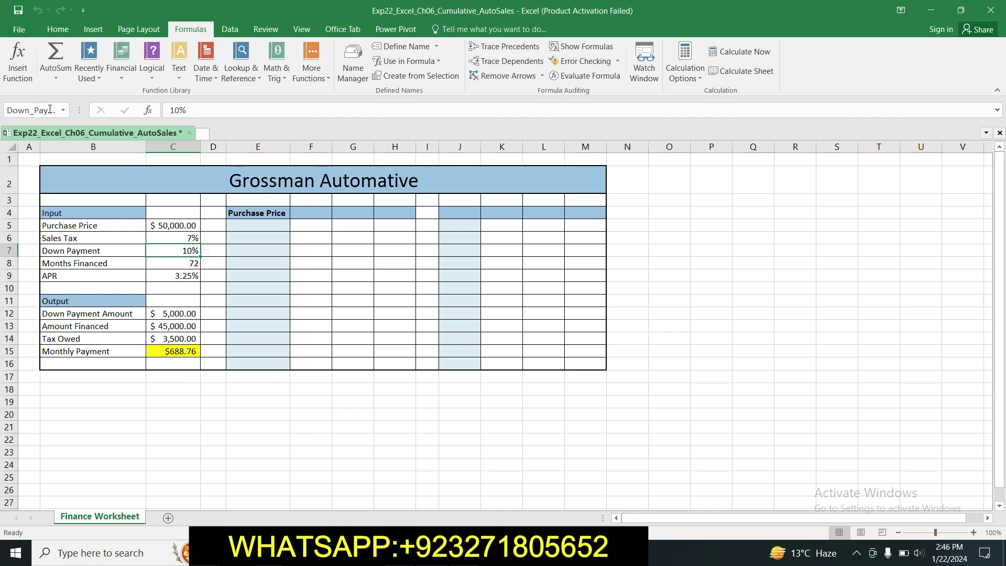
pyautogui.hotkey('alt', 'Tab')
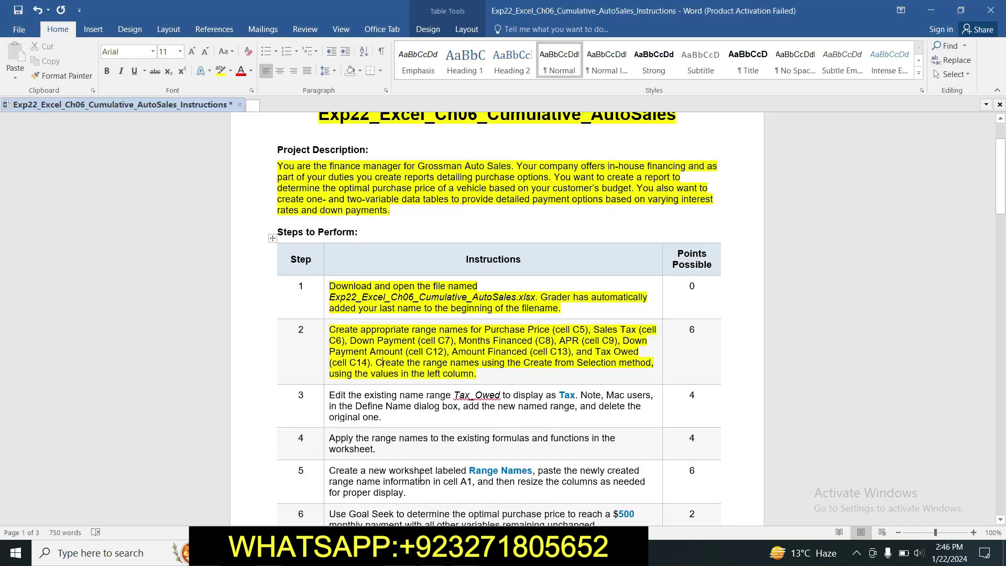
pyautogui.hotkey('alt', 'Tab')
pyautogui.moveTo(87, 262); pyautogui.dragTo(186, 264)
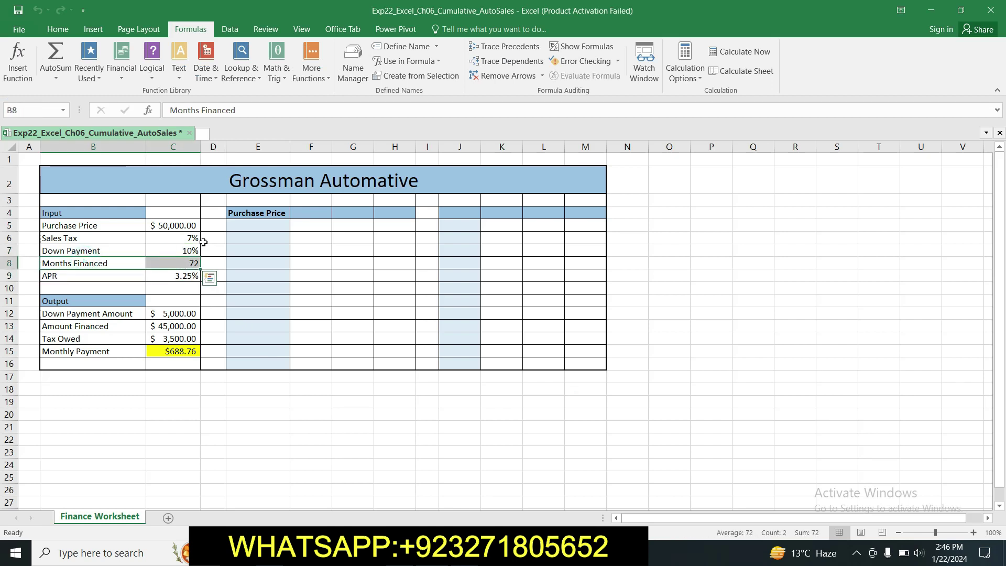
pyautogui.click(417, 76)
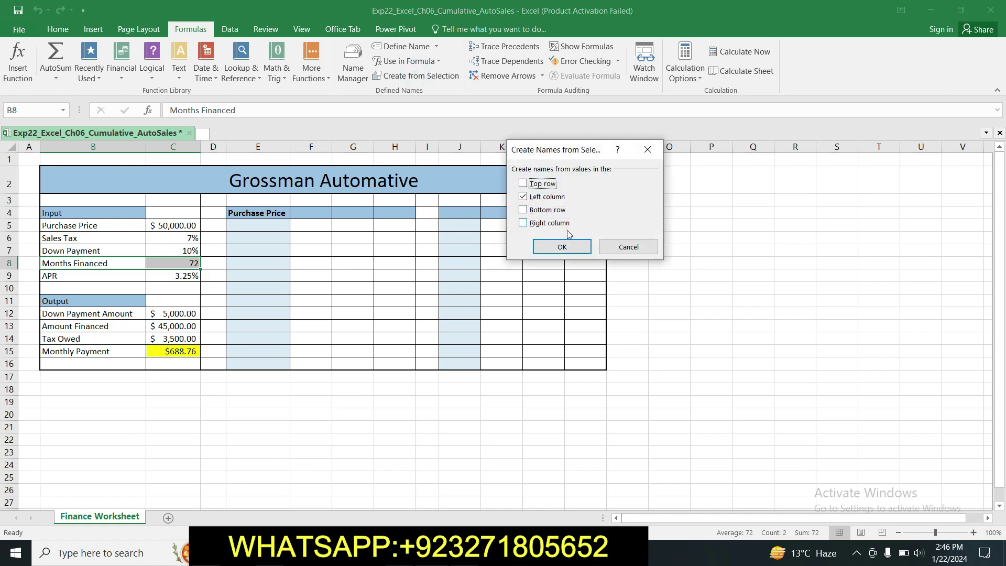
pyautogui.click(563, 246)
pyautogui.click(168, 263)
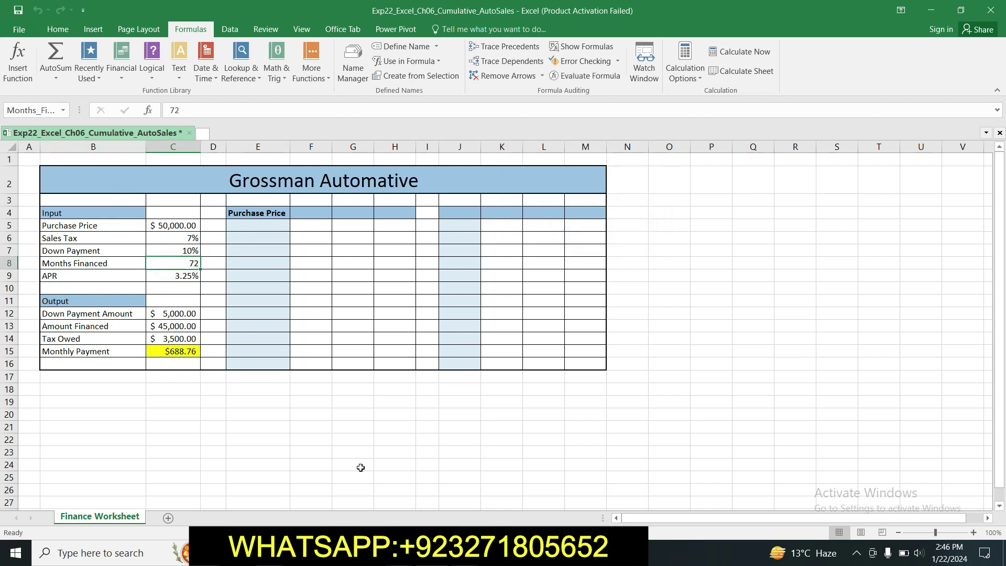
# - Create a range name for the APR in C9 from its left-column label, using Create from Selection, and check it
pyautogui.hotkey('alt', 'Tab')
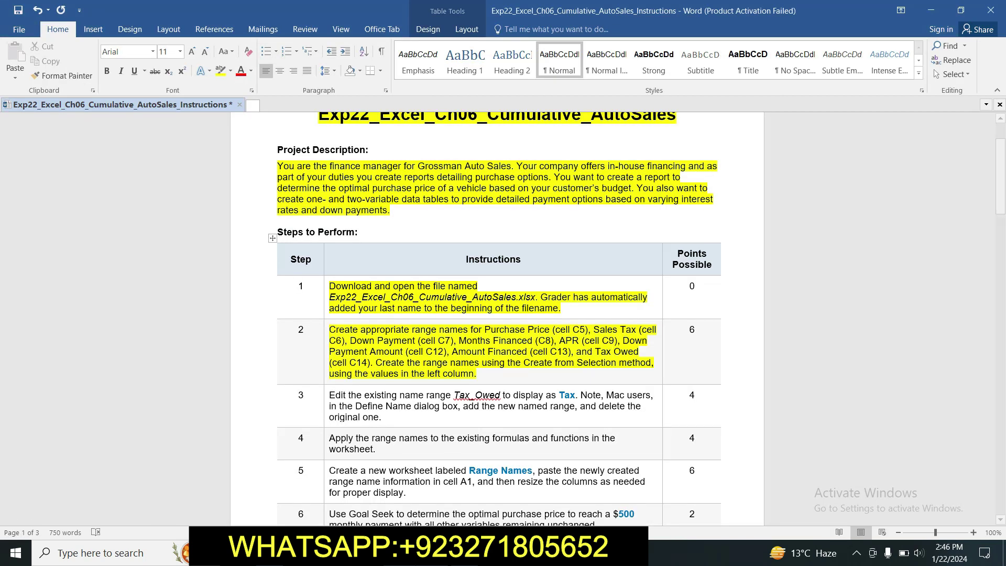
pyautogui.hotkey('alt', 'Tab')
pyautogui.moveTo(116, 273); pyautogui.dragTo(175, 275)
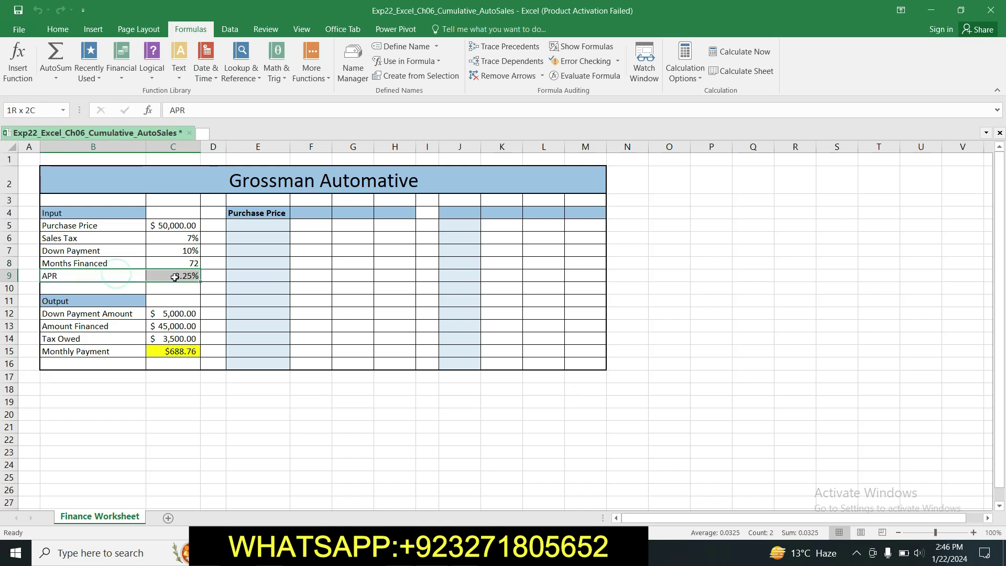
pyautogui.click(437, 74)
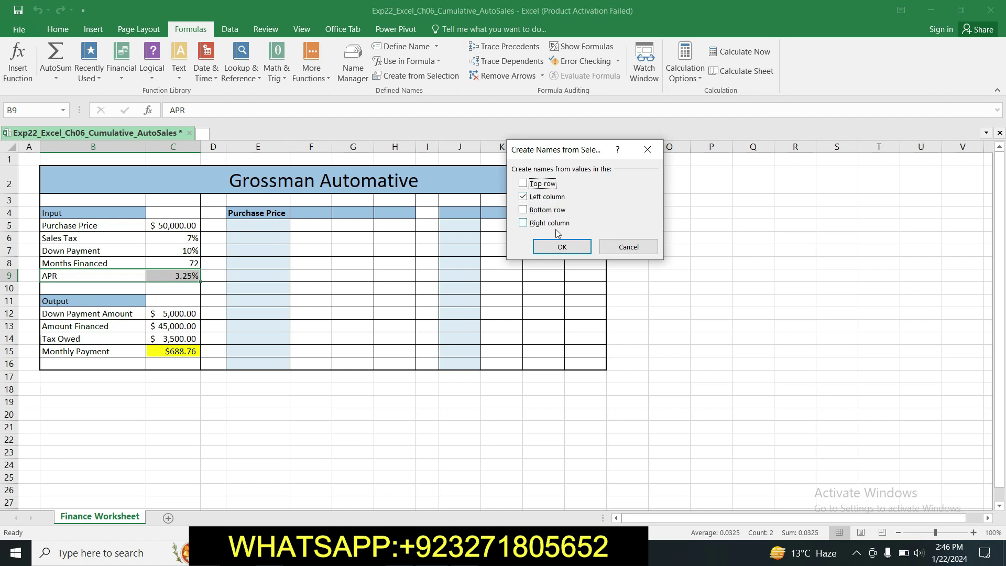
pyautogui.click(571, 251)
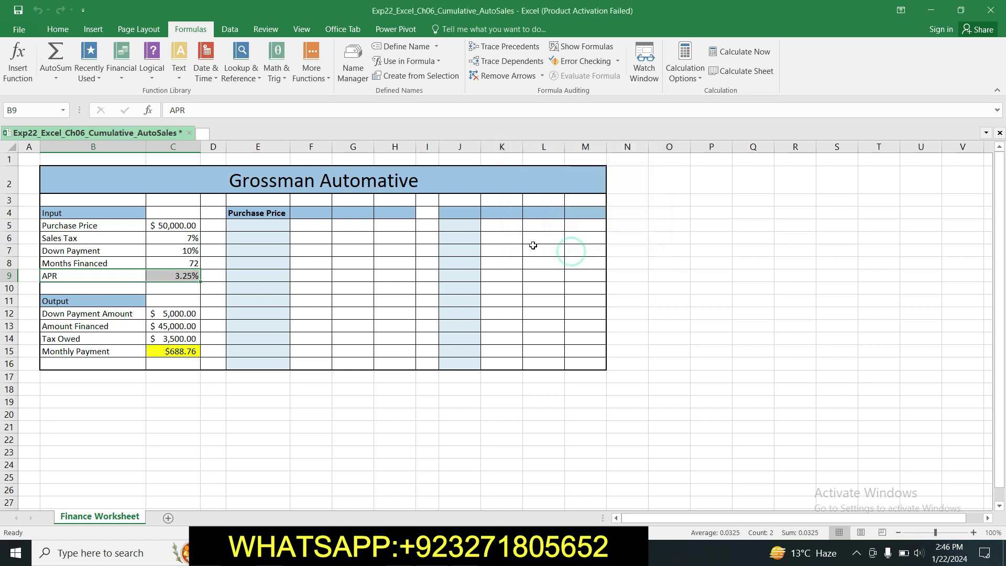
pyautogui.click(222, 298)
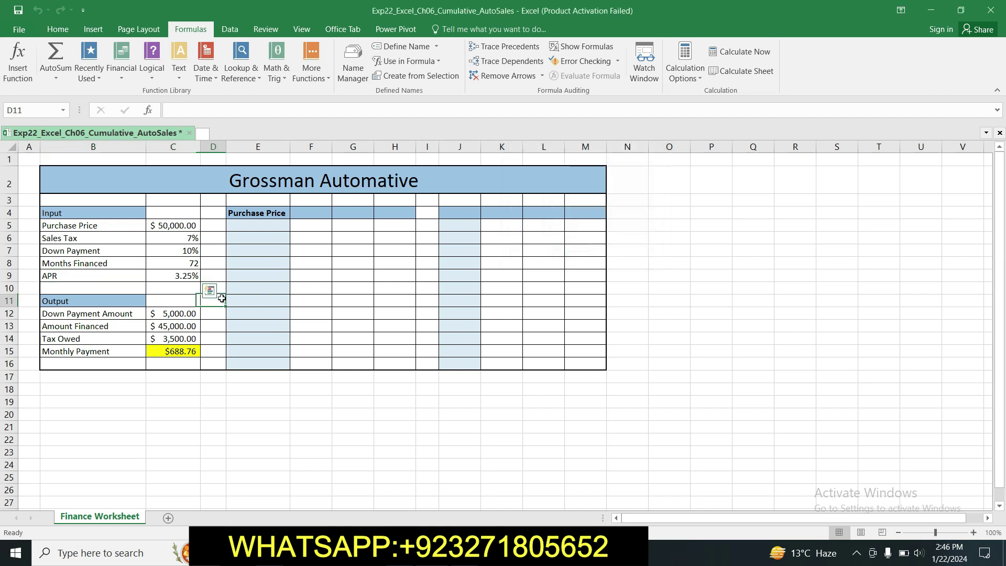
pyautogui.click(191, 276)
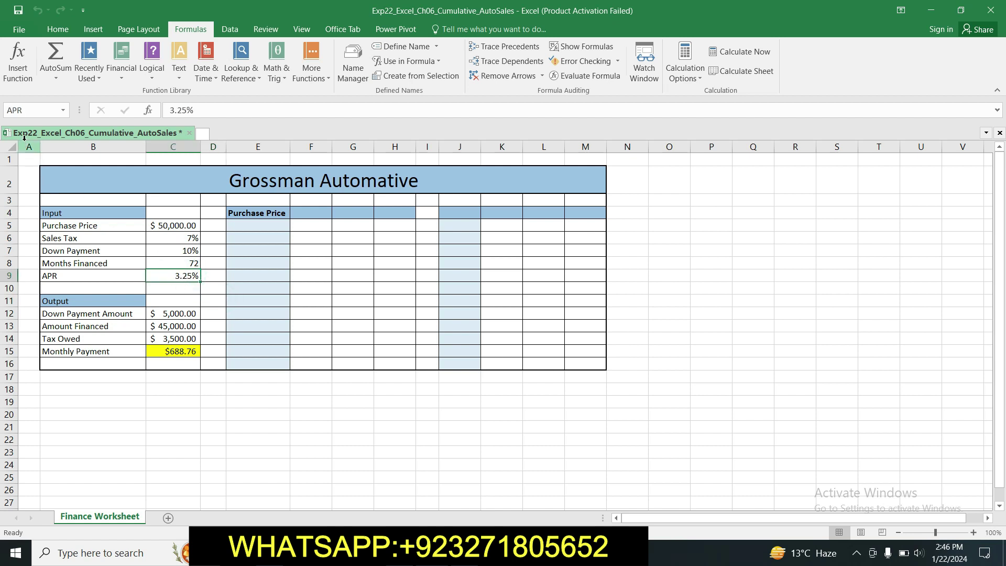
# - Create range names for the output cells C12:C14 together from their left-column labels in B12:B14, and check each name
pyautogui.hotkey('alt', 'Tab')
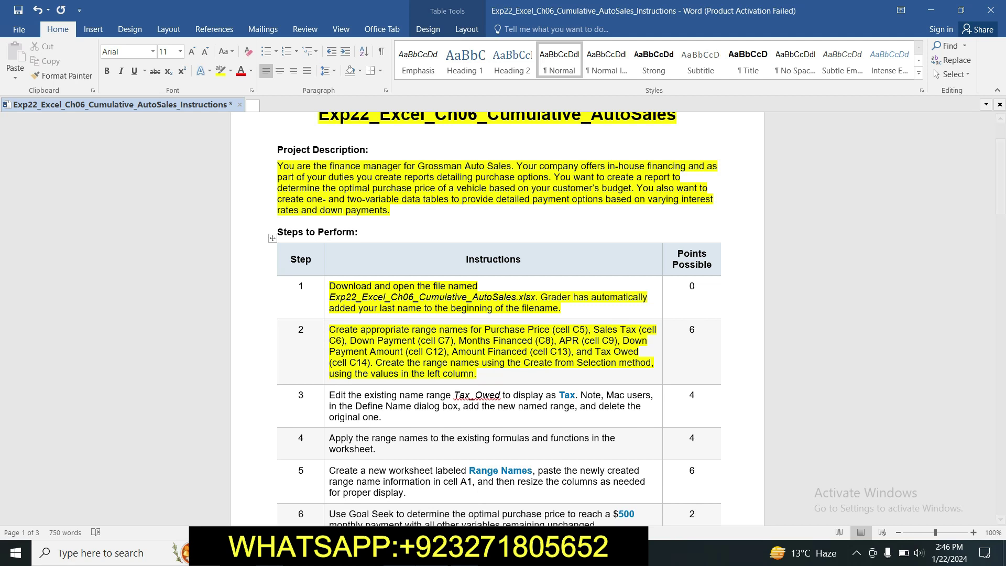
pyautogui.hotkey('alt', 'Tab')
pyautogui.moveTo(92, 316); pyautogui.dragTo(166, 336)
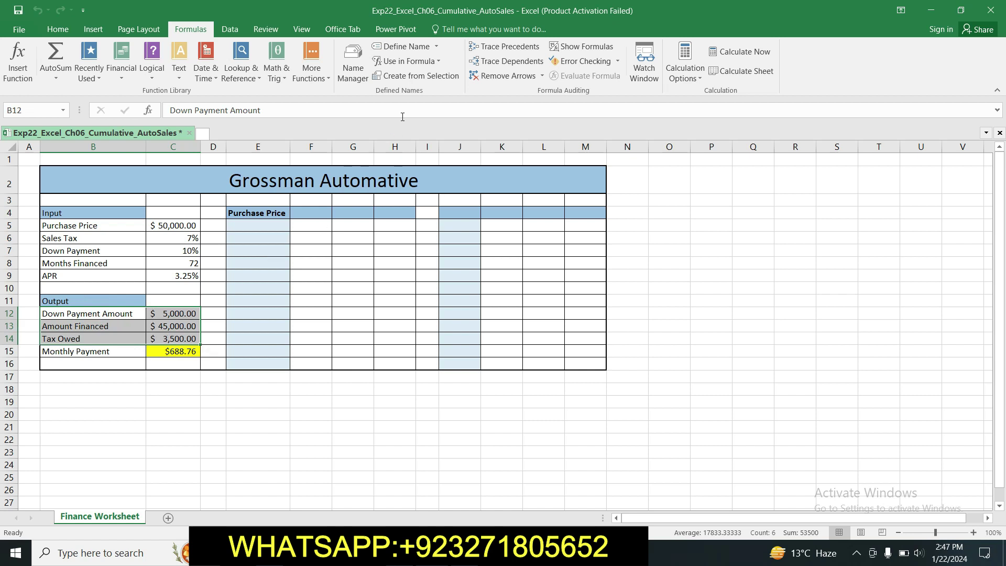
pyautogui.click(428, 75)
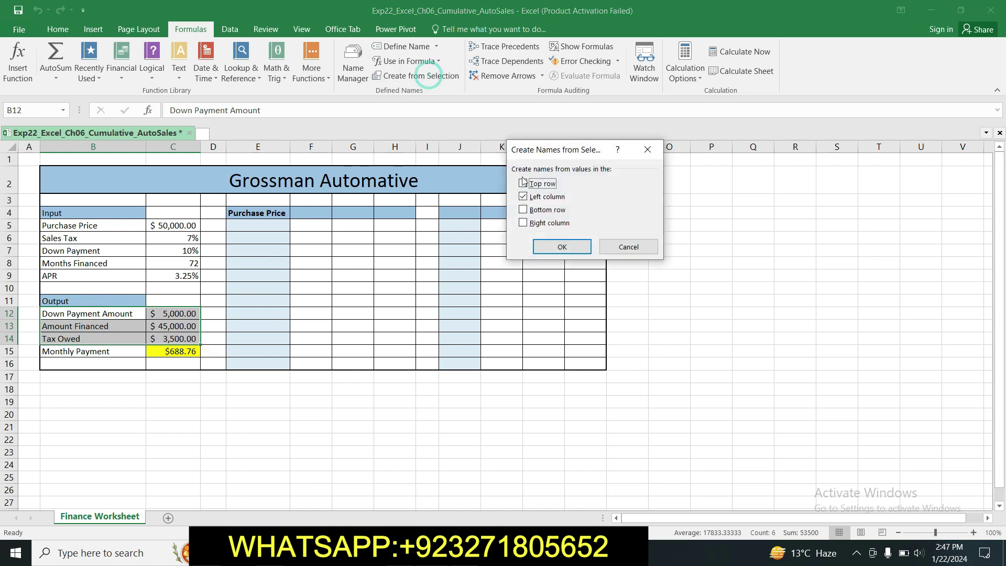
pyautogui.click(564, 247)
pyautogui.click(271, 296)
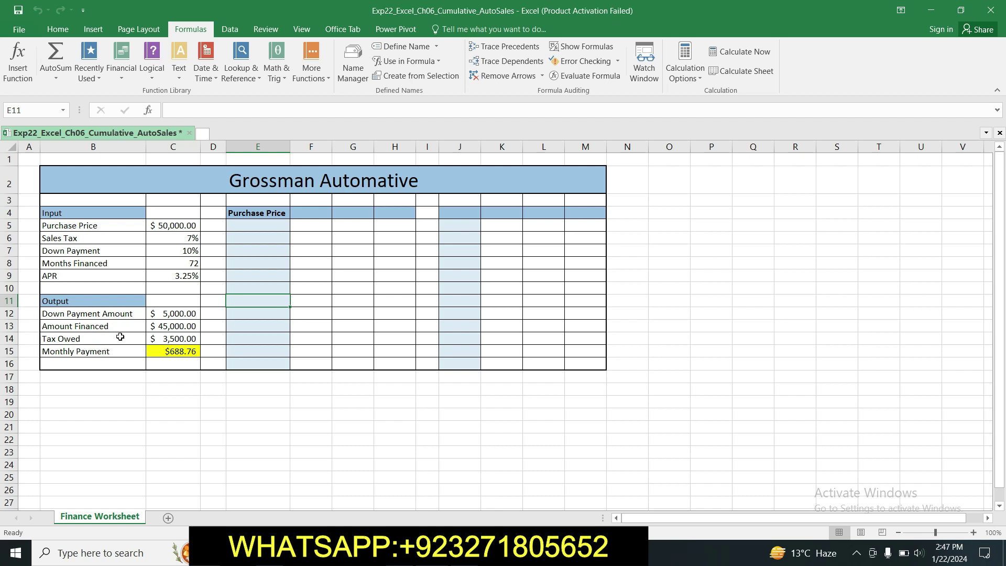
pyautogui.click(195, 314)
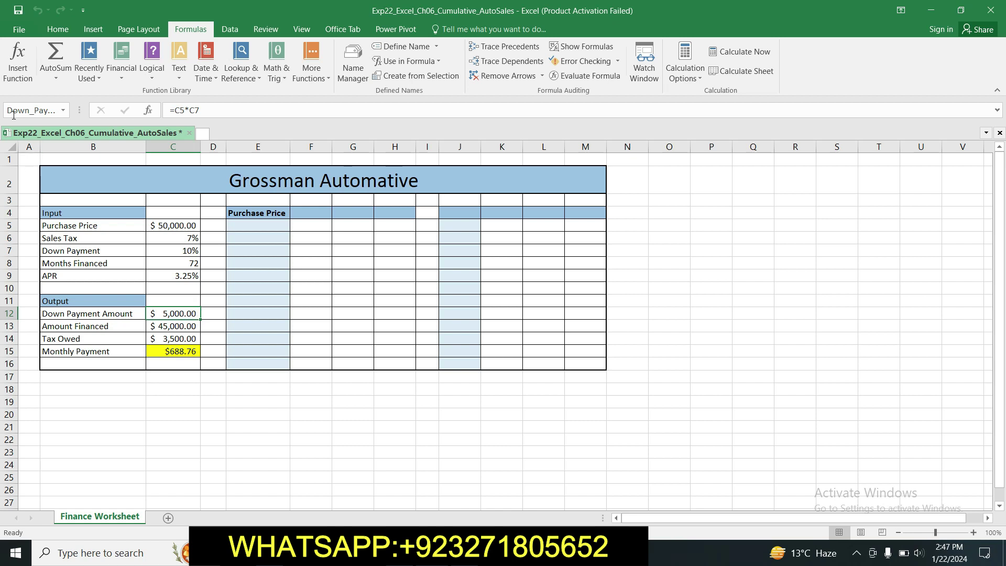
pyautogui.click(184, 327)
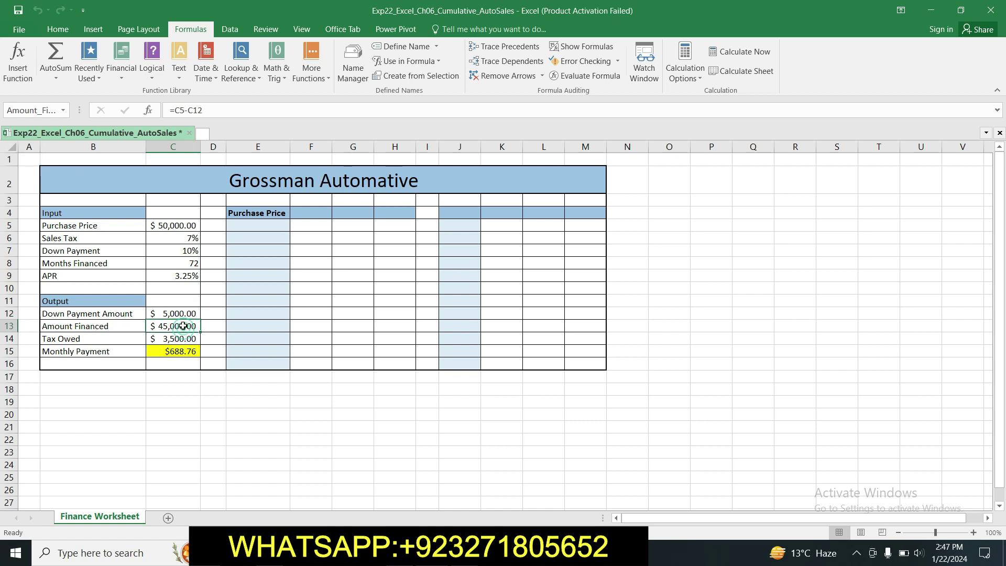
pyautogui.click(180, 343)
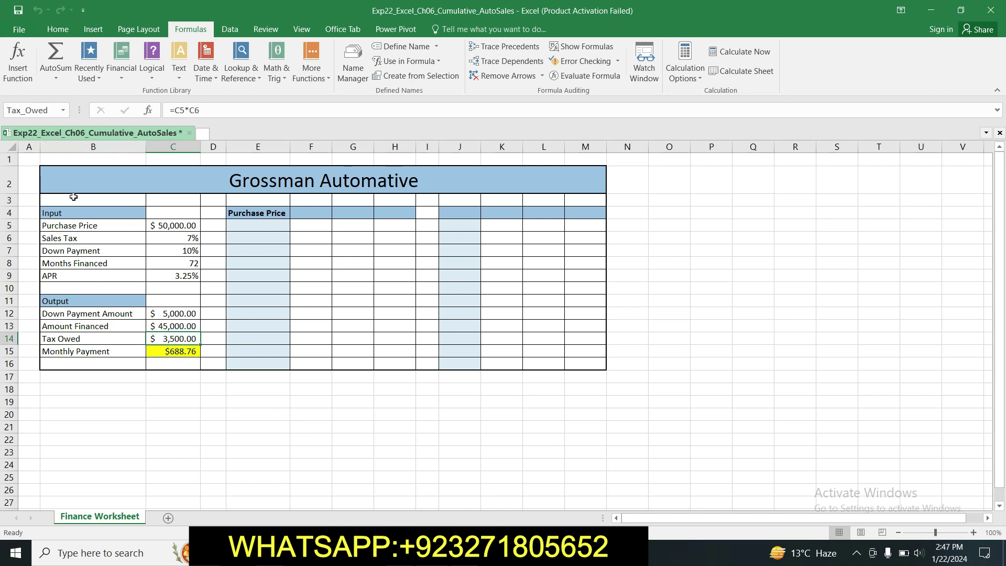
# - Switch to the Word instructions and highlight the step 3 instruction about renaming Tax_Owed in yellow
pyautogui.click(369, 553)
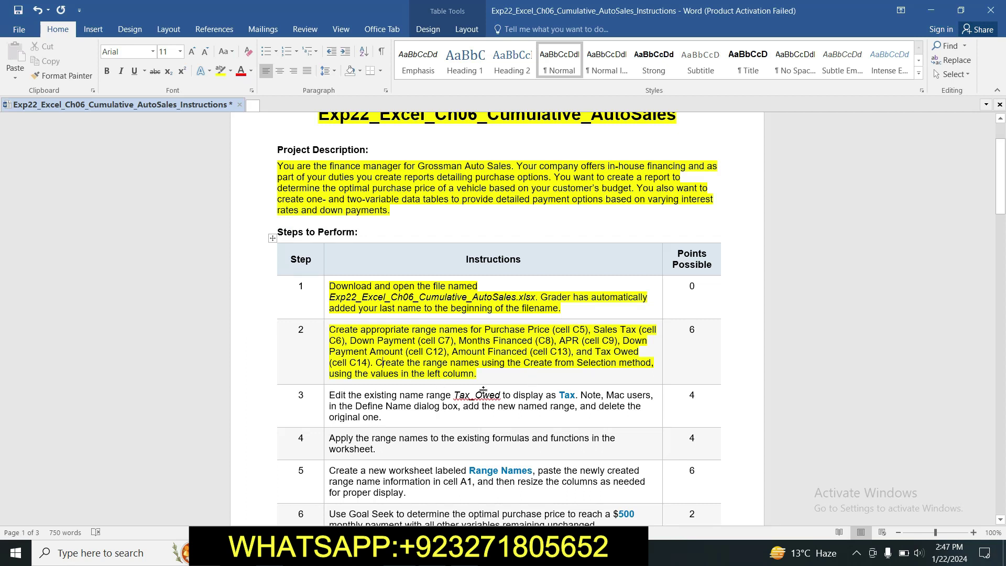
pyautogui.moveTo(1002, 178); pyautogui.dragTo(1002, 206)
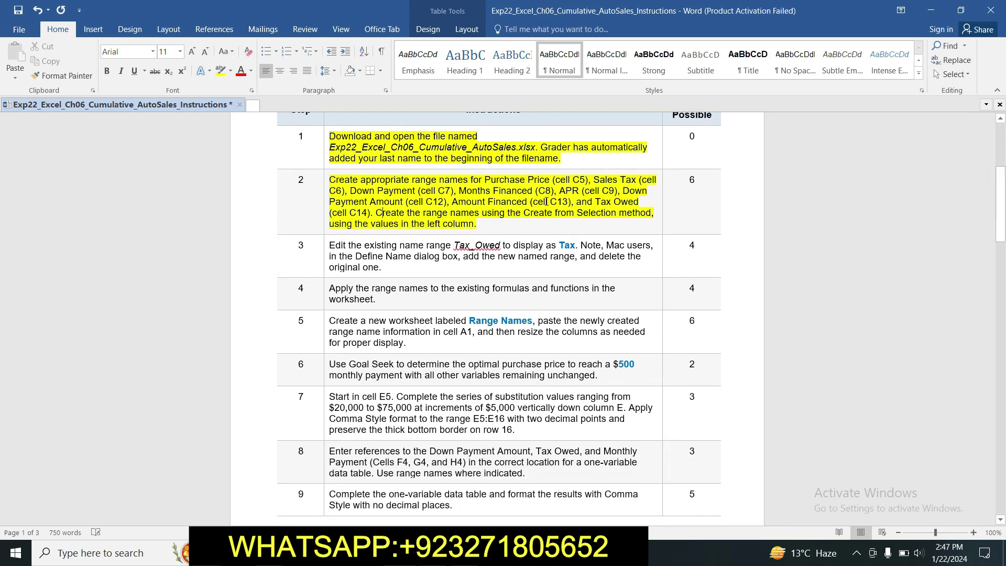
pyautogui.click(326, 247)
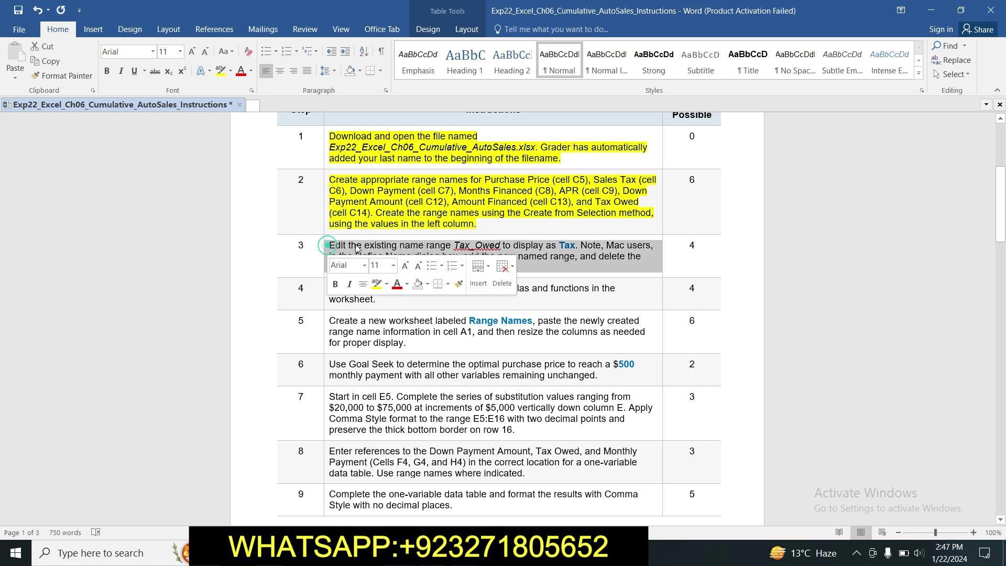
pyautogui.click(376, 283)
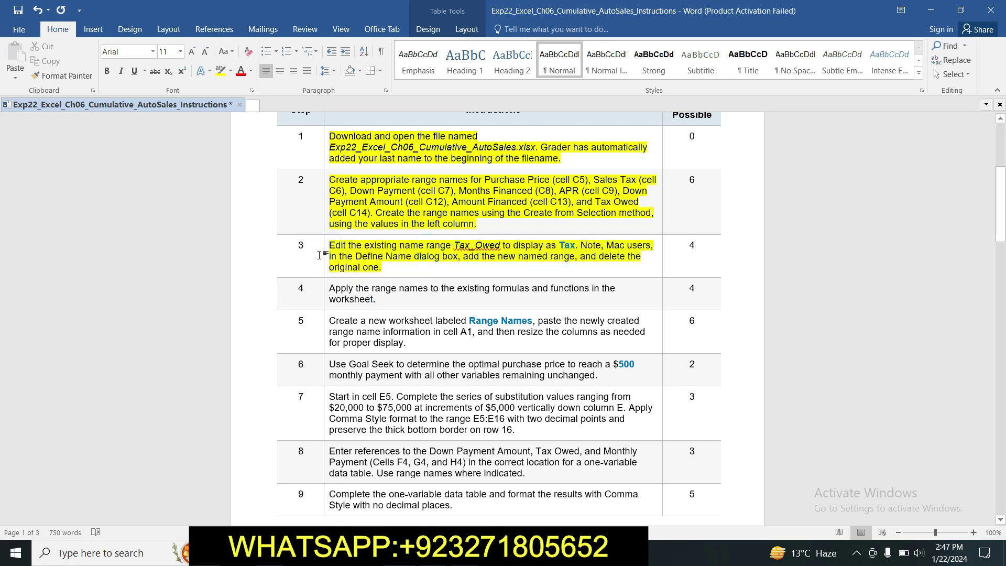
pyautogui.click(431, 250)
# - Return to Excel and define the workbook-scope name Tax for the Tax Owed label in B14, copying the name from the Word instructions
pyautogui.hotkey('alt', 'Tab')
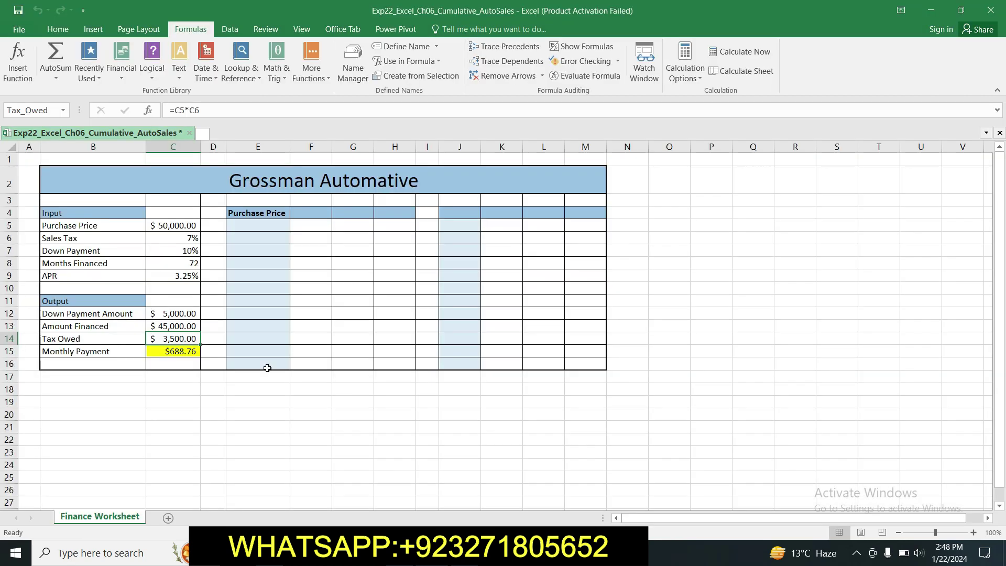
pyautogui.click(62, 339)
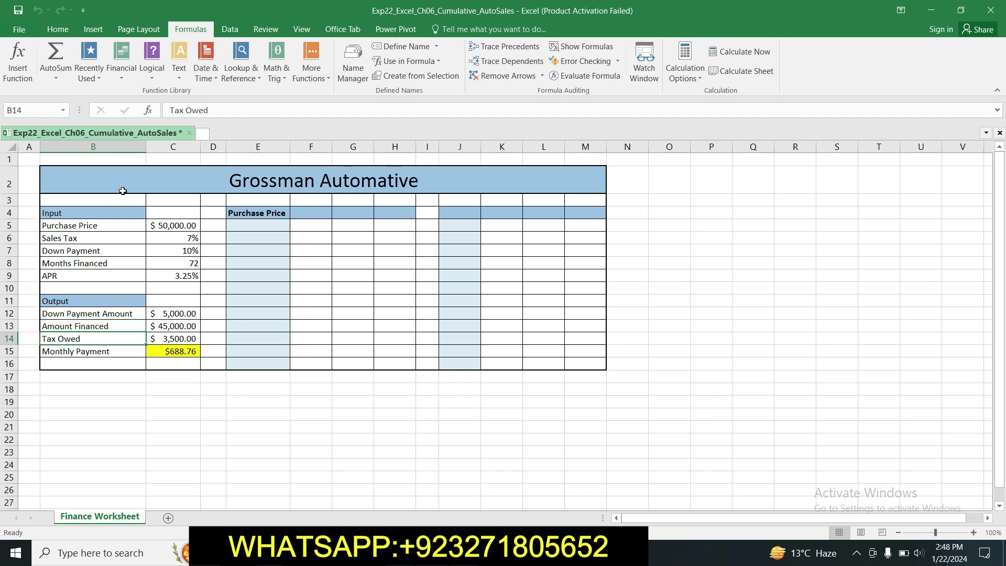
pyautogui.click(436, 47)
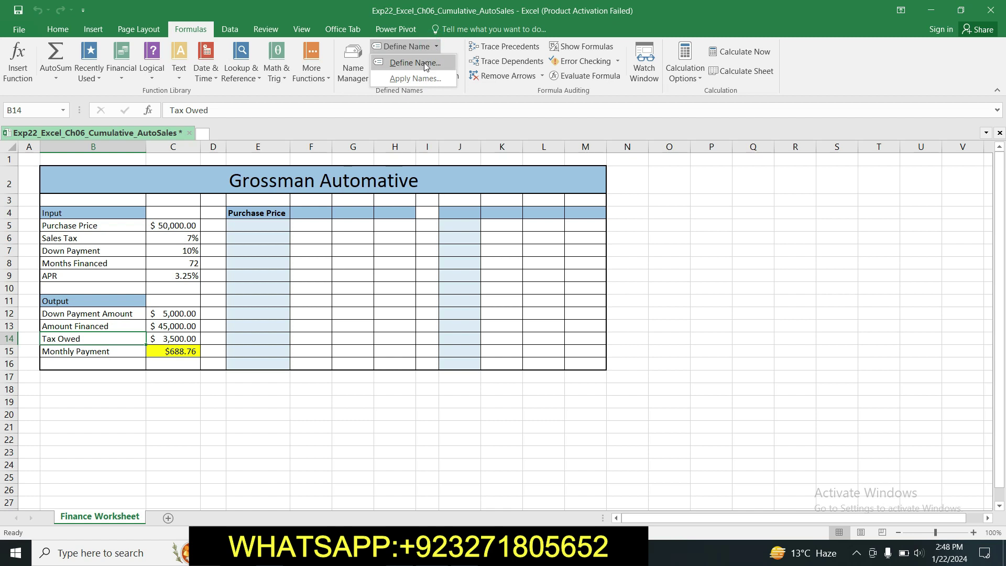
pyautogui.click(424, 63)
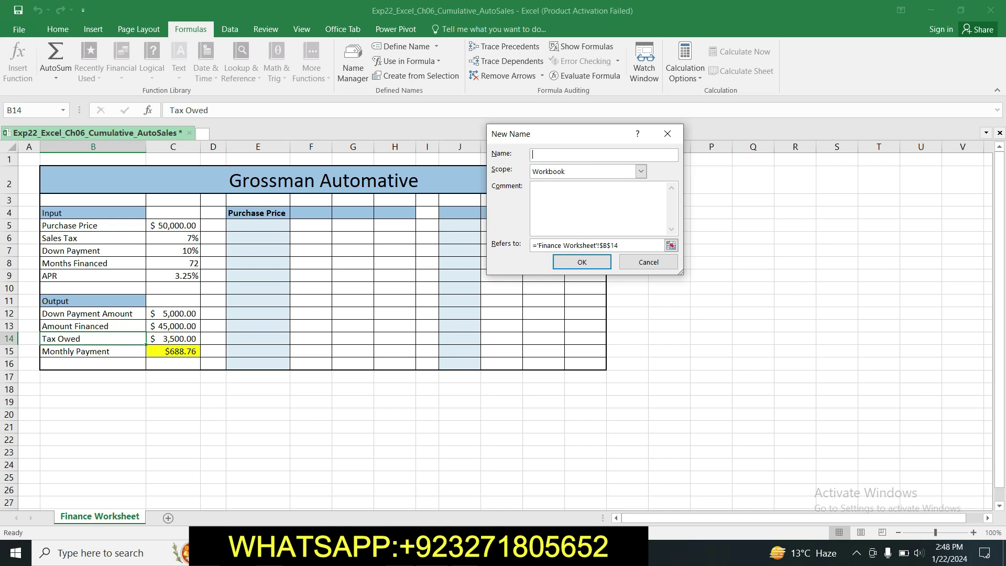
pyautogui.hotkey('alt', 'Tab')
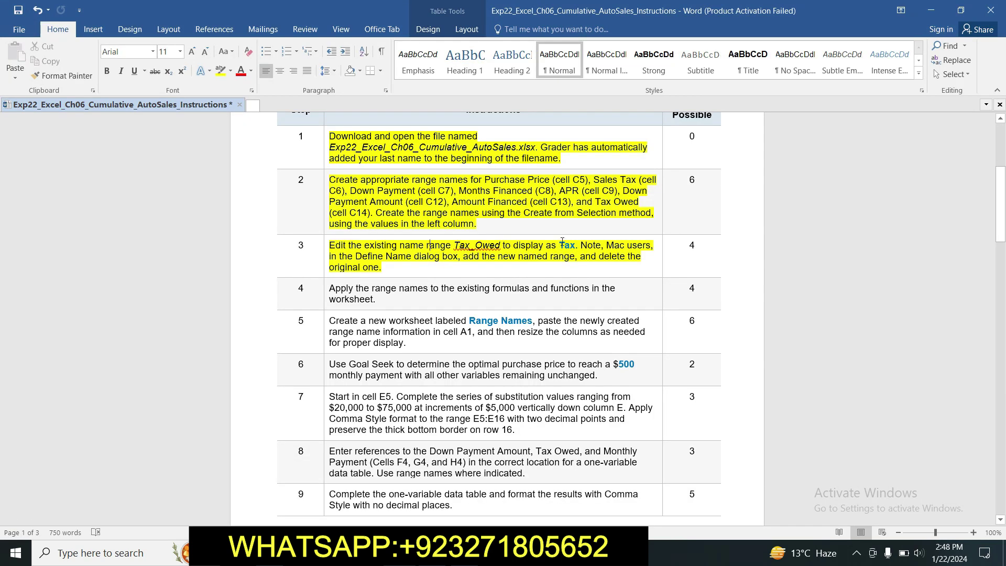
pyautogui.moveTo(561, 244); pyautogui.dragTo(577, 248)
pyautogui.hotkey('ctrl', 'c')
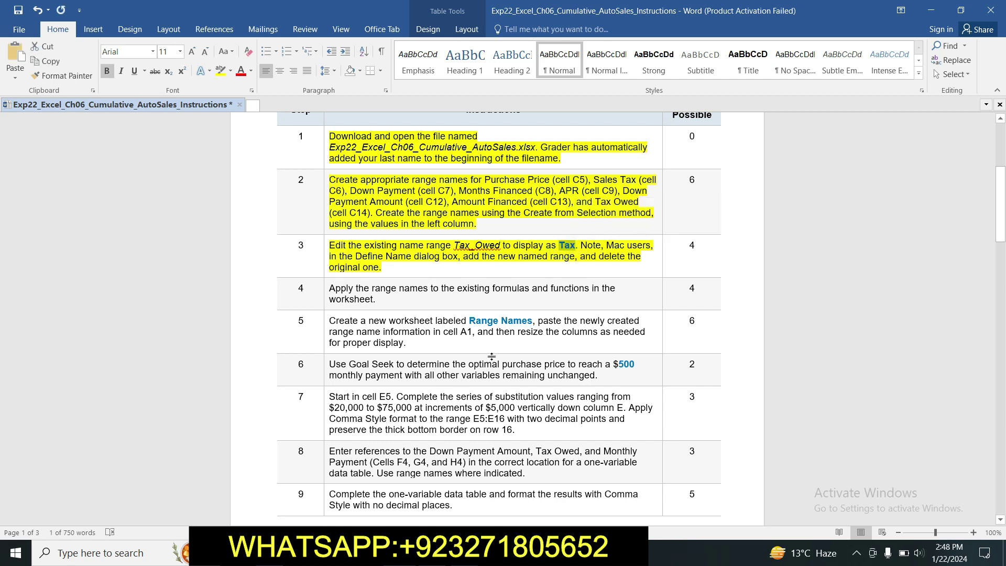
pyautogui.hotkey('alt', 'Tab')
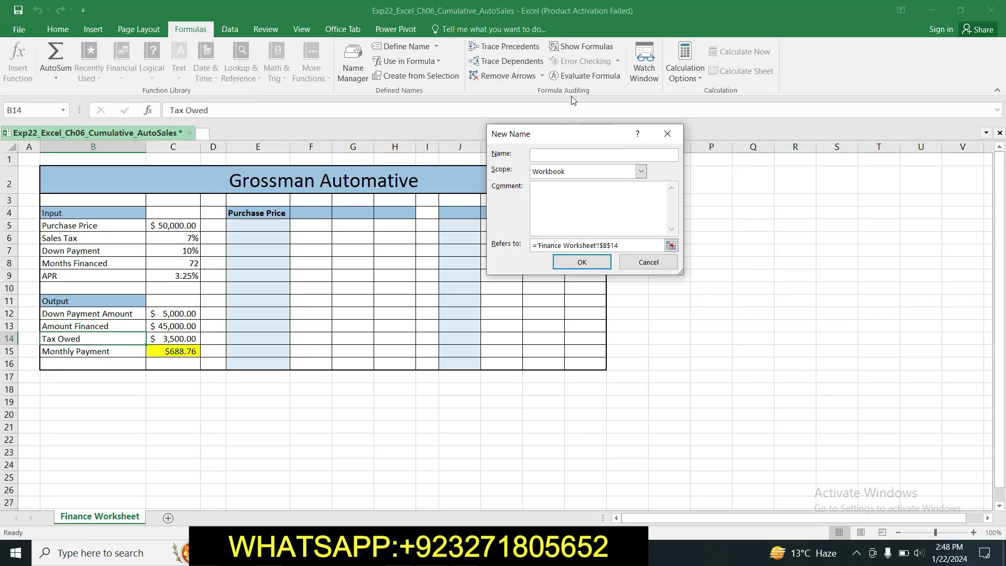
pyautogui.hotkey('ctrl', 'v')
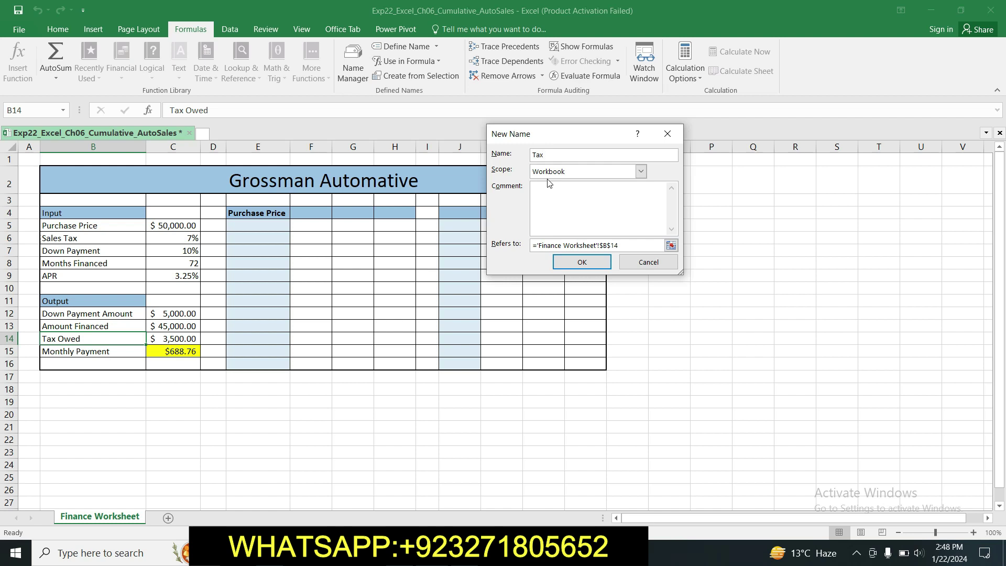
pyautogui.click(580, 268)
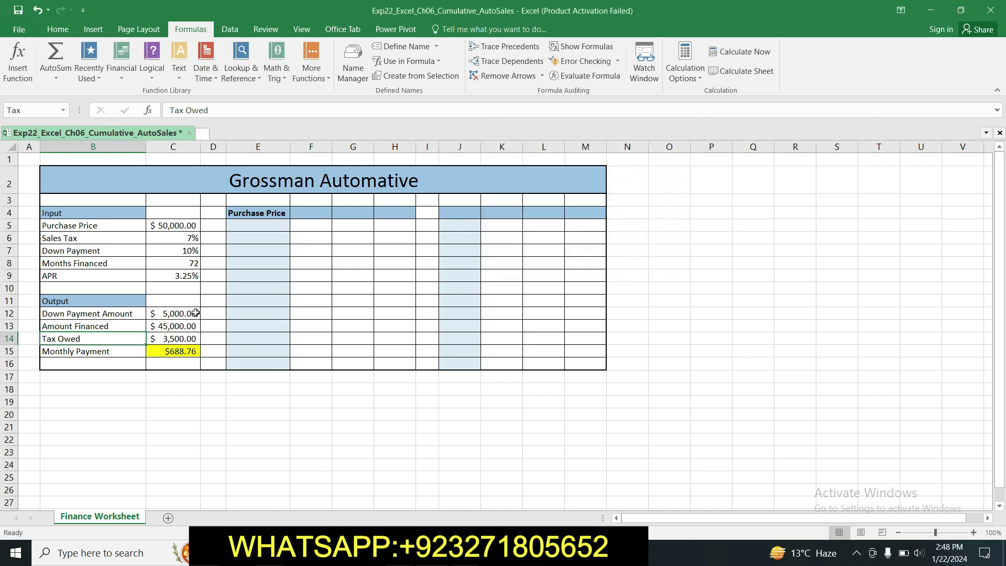
pyautogui.click(120, 338)
pyautogui.click(264, 377)
pyautogui.click(120, 338)
# - Highlight the step 4 instruction about applying range names in yellow in Word, and return to the Excel workbook
pyautogui.hotkey('alt', 'Tab')
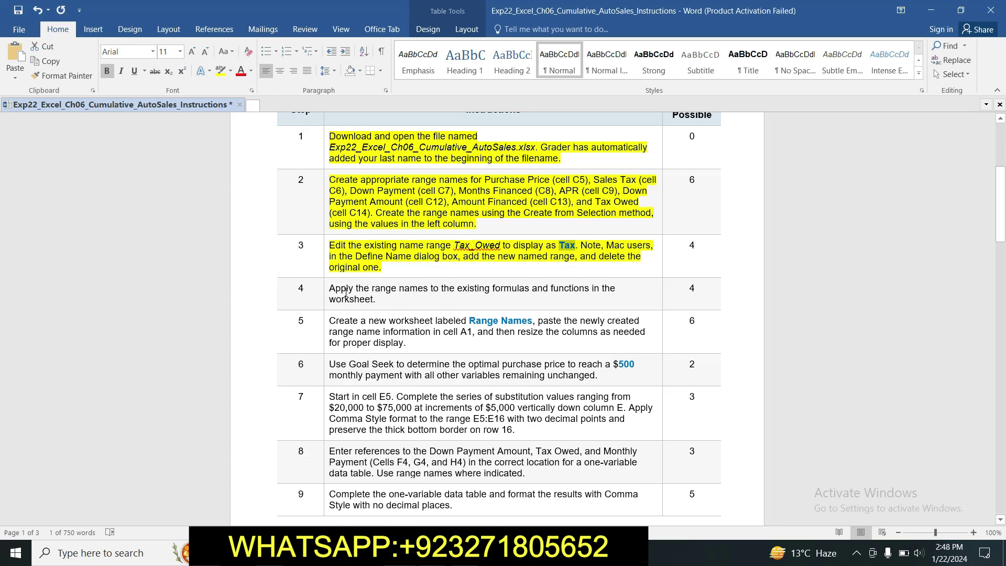
pyautogui.click(324, 288)
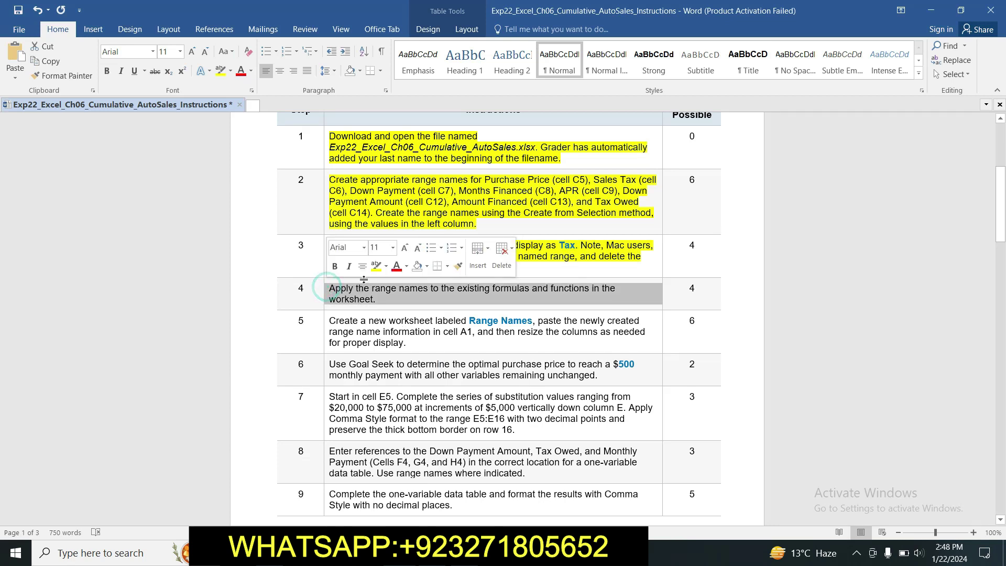
pyautogui.click(375, 266)
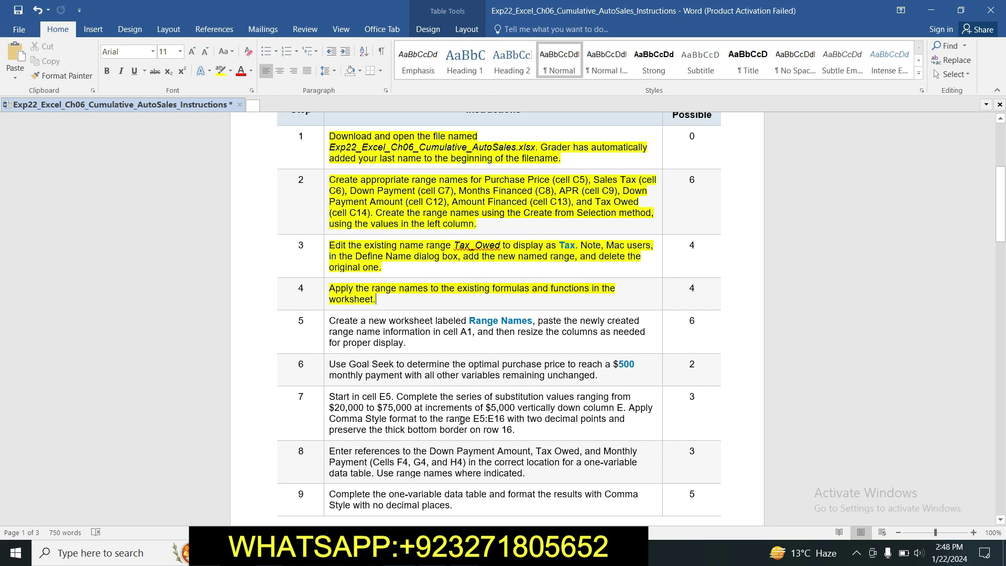
pyautogui.click(346, 552)
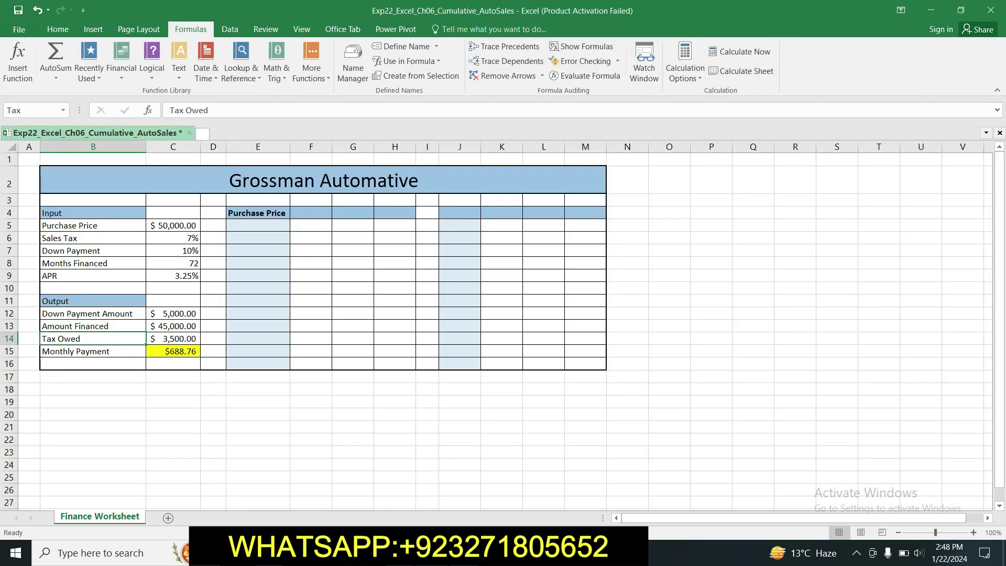
# - In the Monthly Payment formula in C15, replace the rate and period references with the range names APR and Months_Financed
pyautogui.click(187, 338)
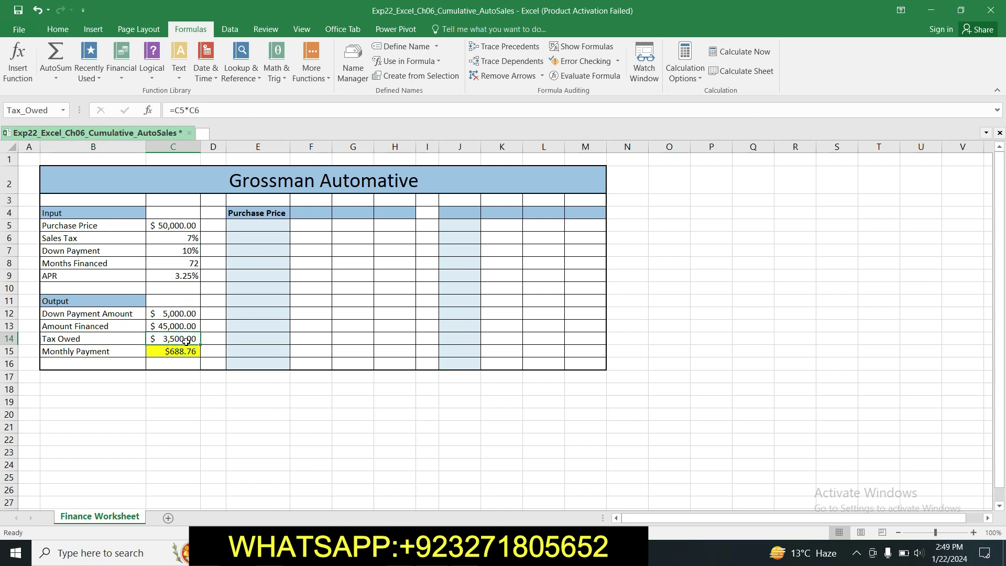
pyautogui.click(187, 351)
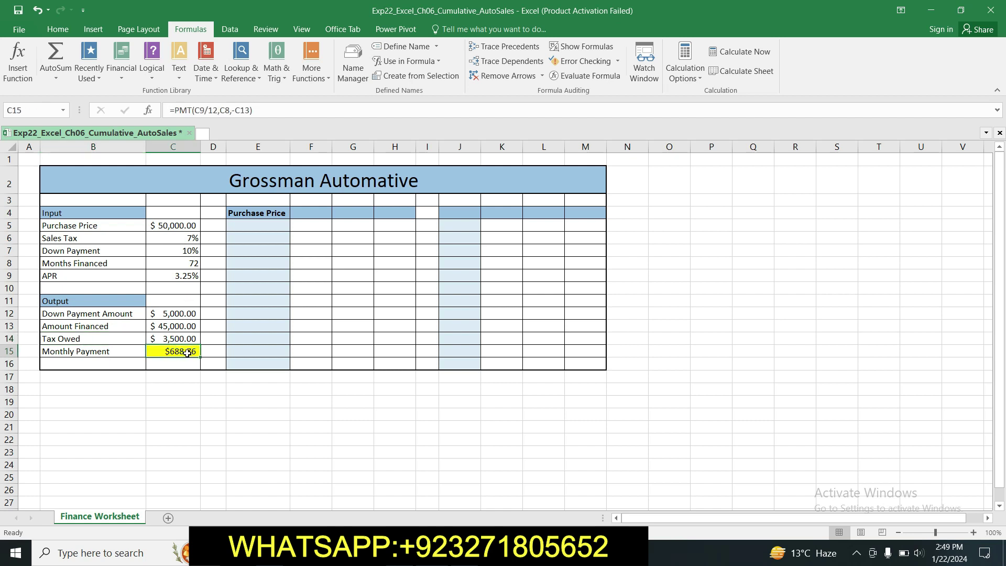
pyautogui.click(204, 109)
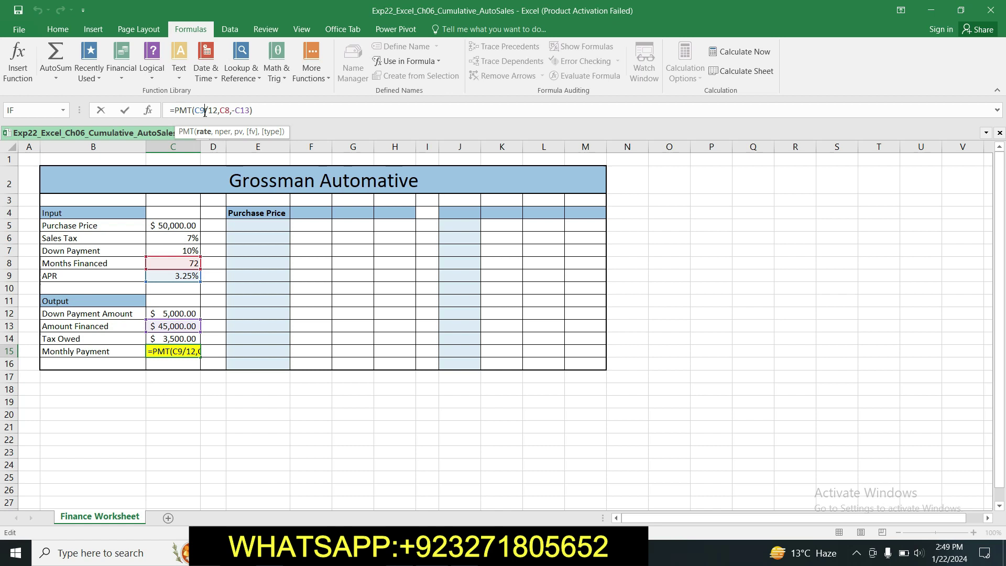
pyautogui.press('BackSpace')
pyautogui.press('BackSpace')
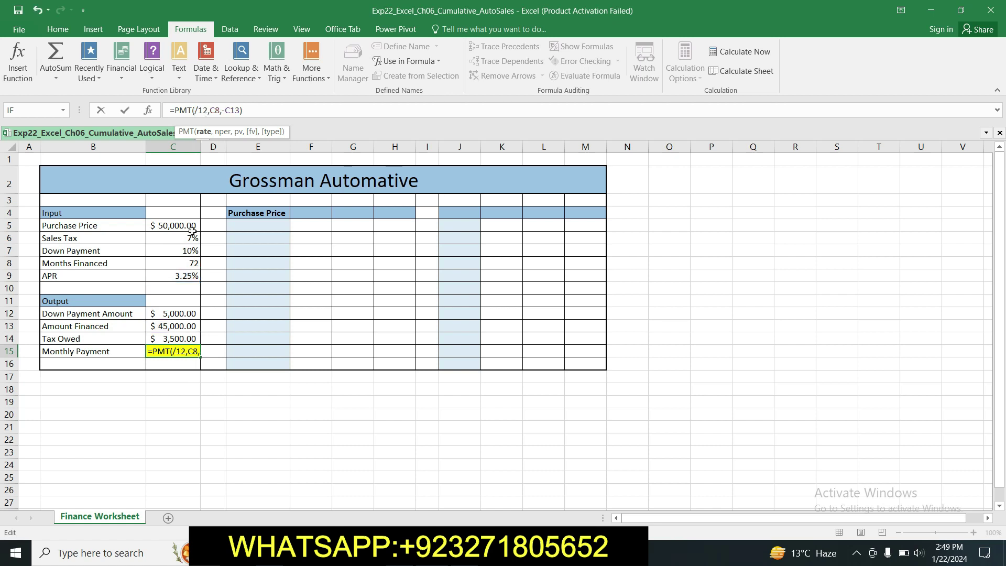
pyautogui.click(184, 276)
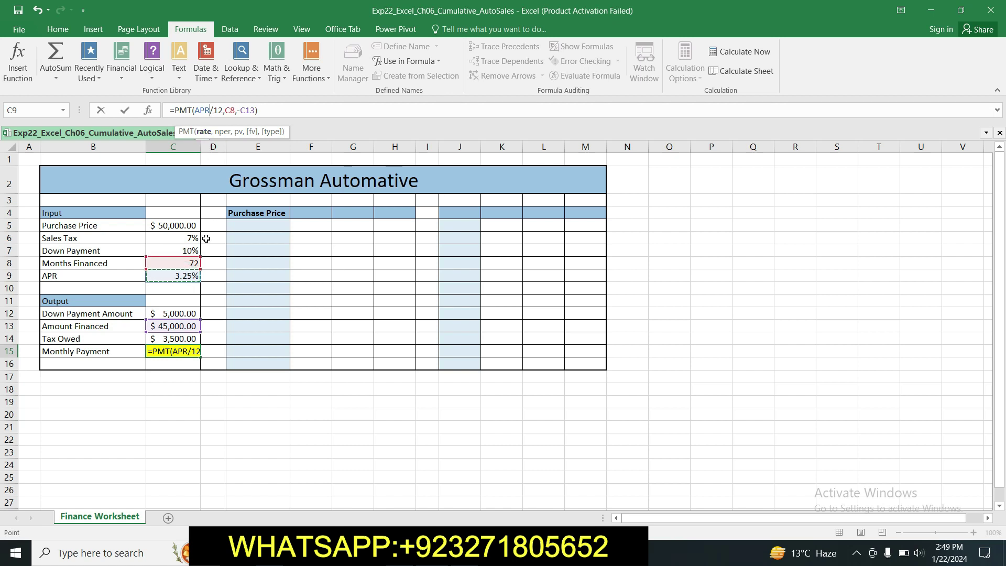
pyautogui.click(234, 111)
pyautogui.press('BackSpace')
pyautogui.press('BackSpace')
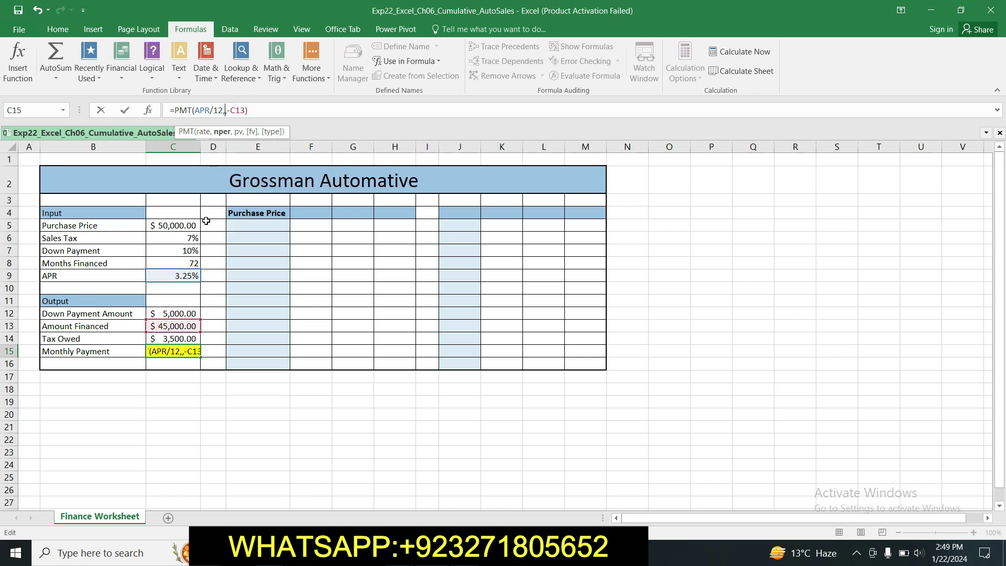
pyautogui.click(185, 264)
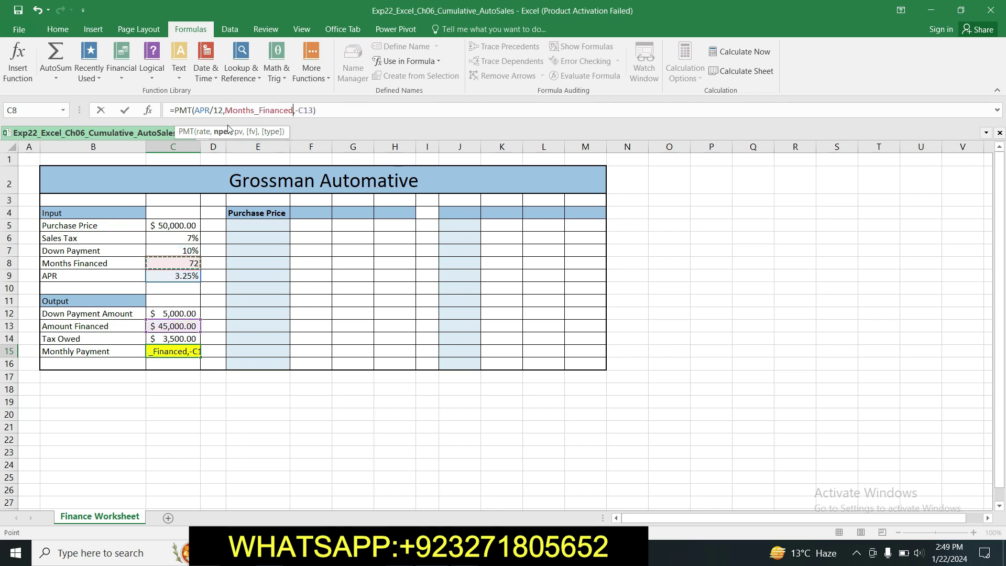
# - Replace the loan amount reference in the C15 payment formula with Amount_Financed, completing =PMT(APR/12,Months_Financed,-Amount_Financed)
pyautogui.click(314, 110)
pyautogui.press('BackSpace')
pyautogui.press('BackSpace')
pyautogui.press('BackSpace')
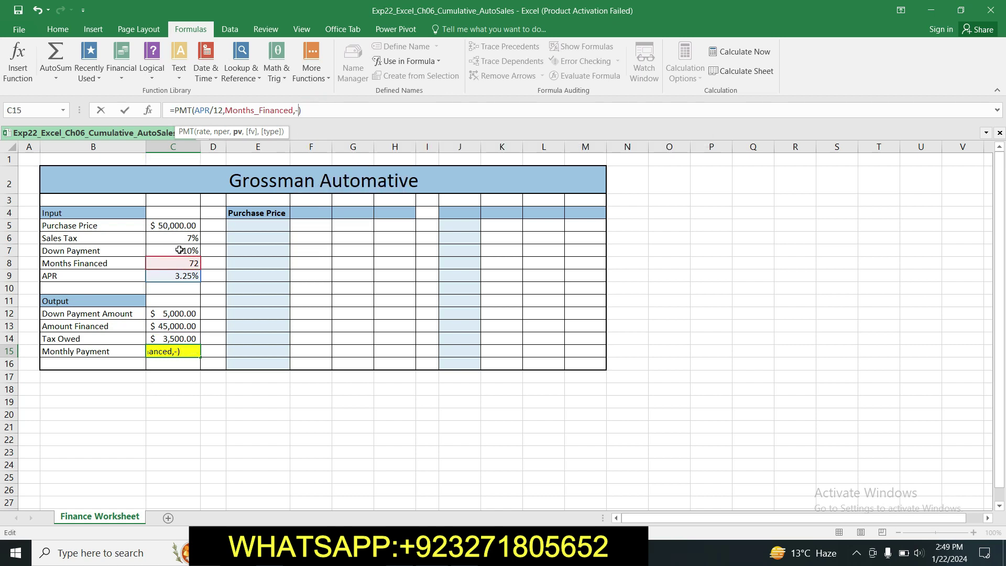
pyautogui.click(180, 327)
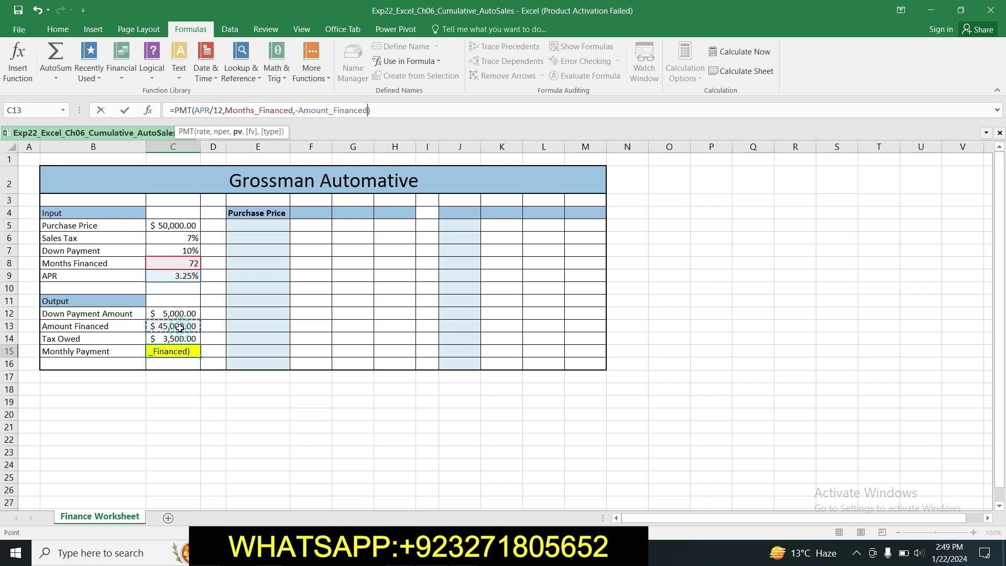
pyautogui.click(376, 109)
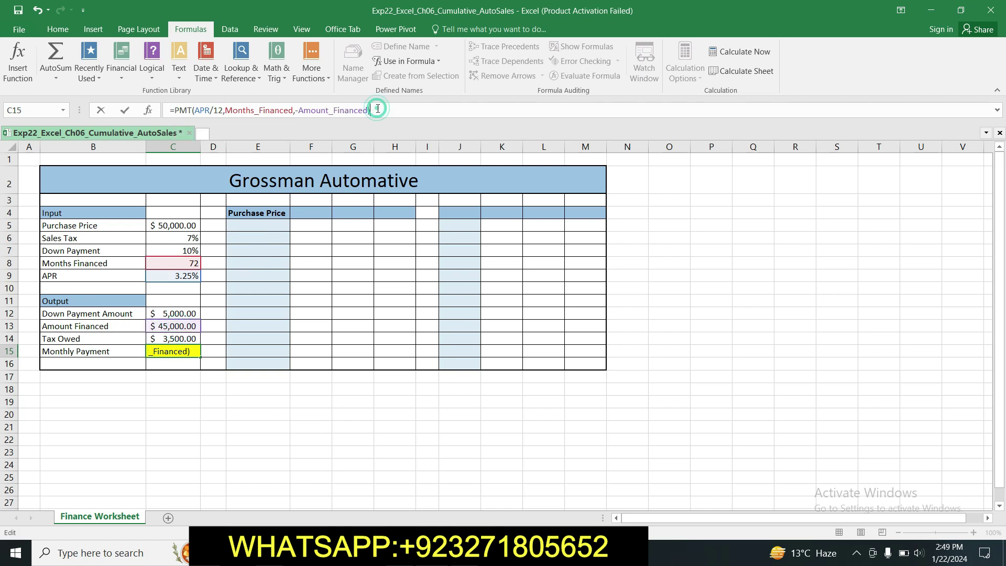
pyautogui.press('Return')
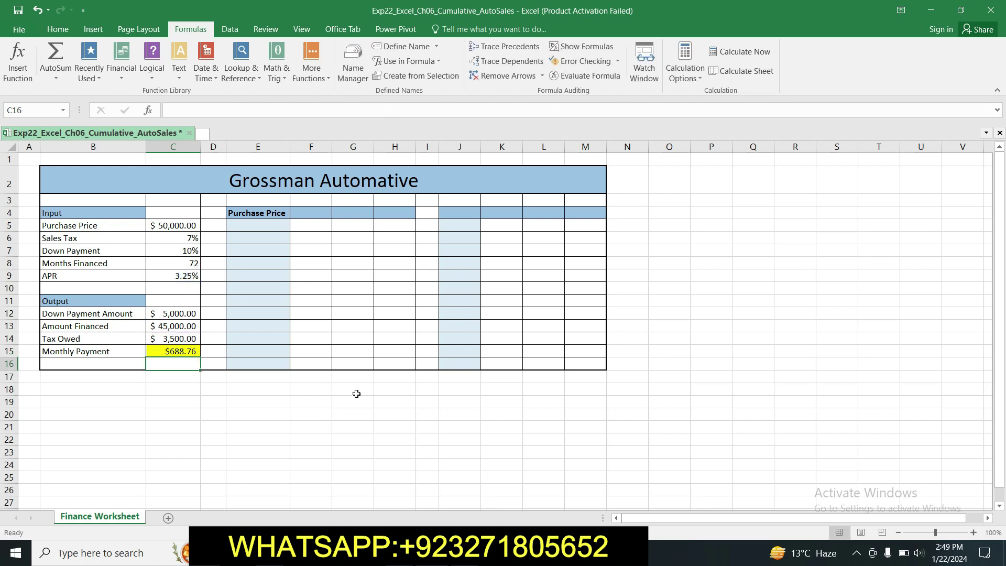
# - Rewrite the Tax Owed formula in C14 with range names as =Purchase_Price*Sales_Tax
pyautogui.click(189, 338)
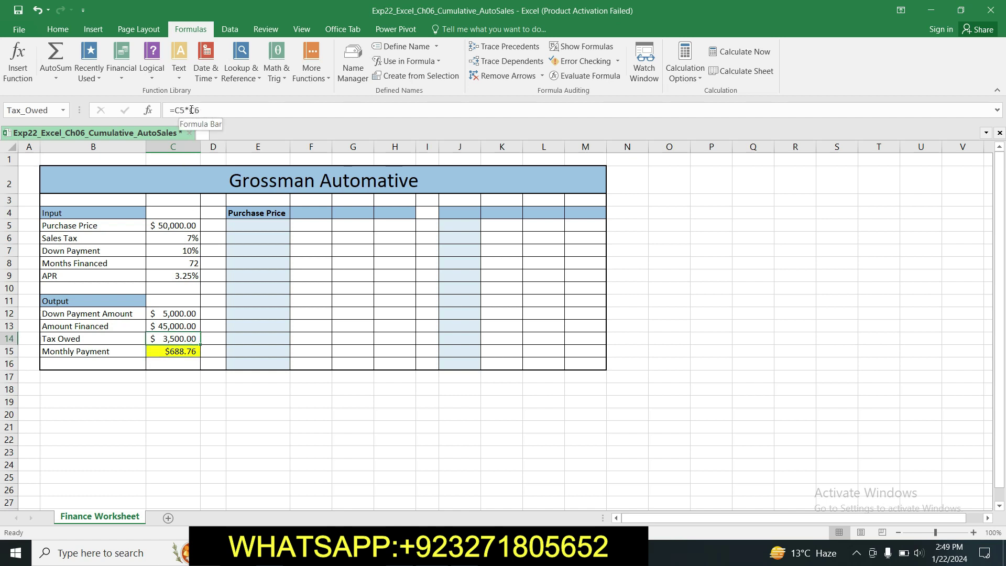
pyautogui.click(184, 110)
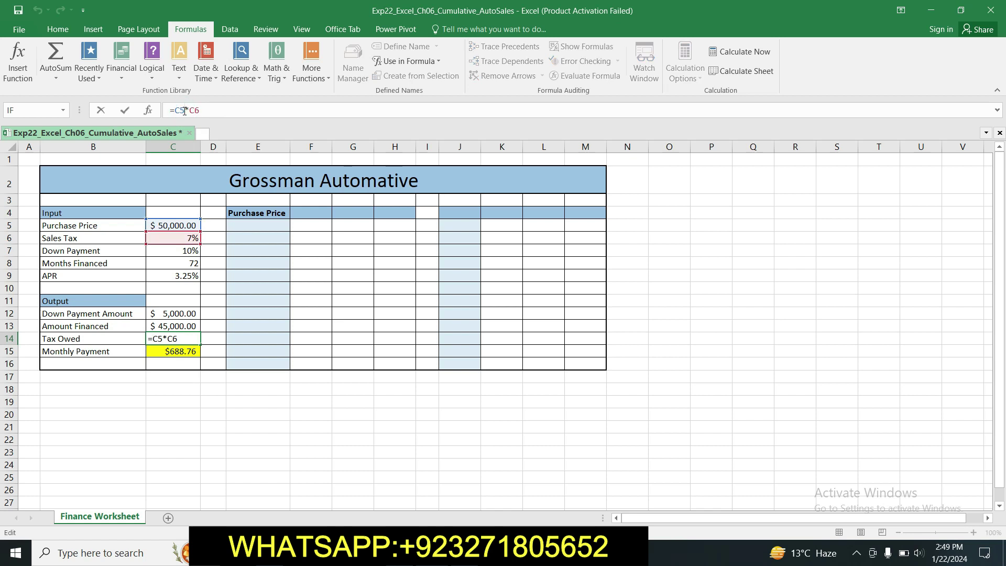
pyautogui.press('BackSpace')
pyautogui.press('BackSpace')
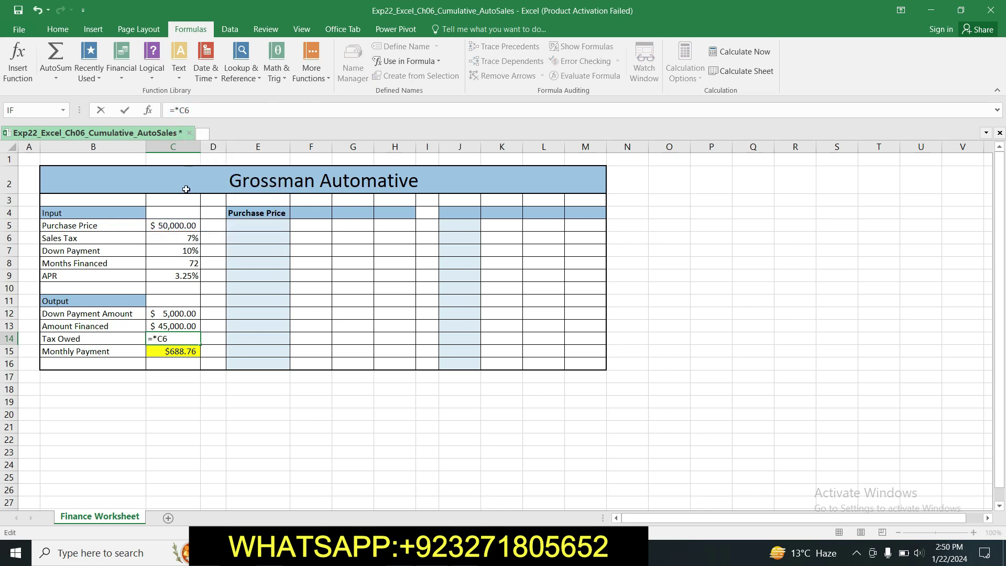
pyautogui.click(176, 226)
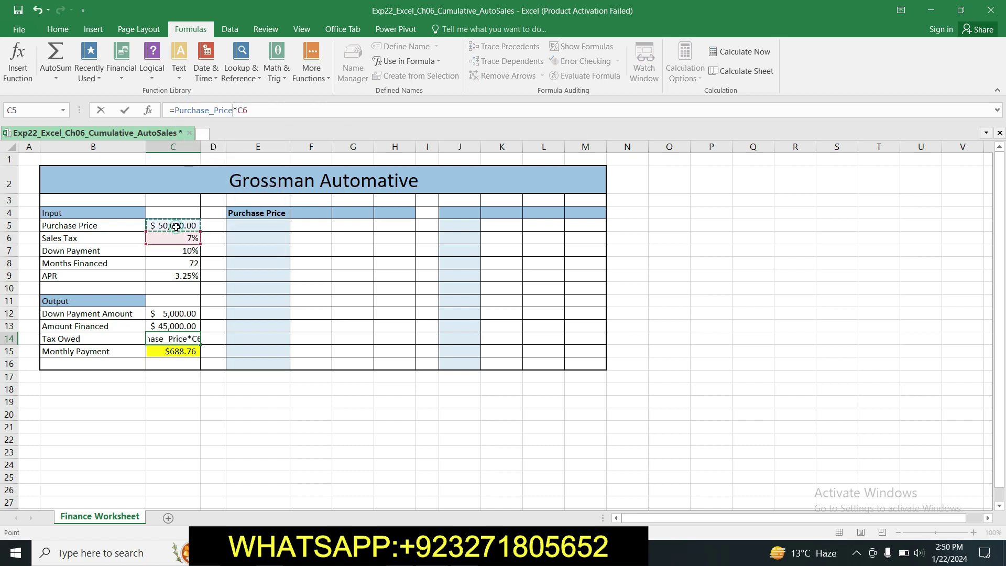
pyautogui.click(256, 110)
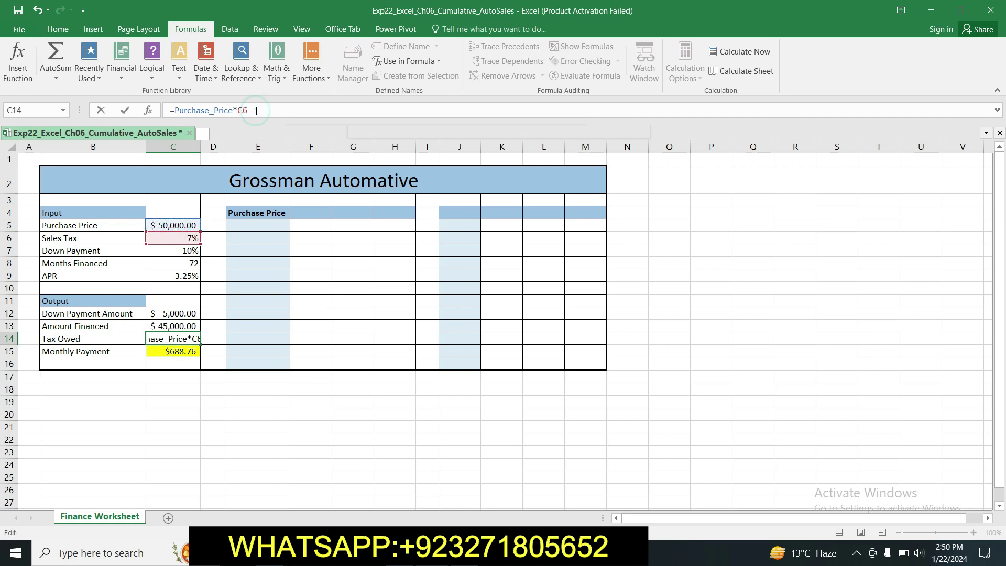
pyautogui.press('BackSpace')
pyautogui.press('BackSpace')
pyautogui.click(179, 239)
pyautogui.press('Return')
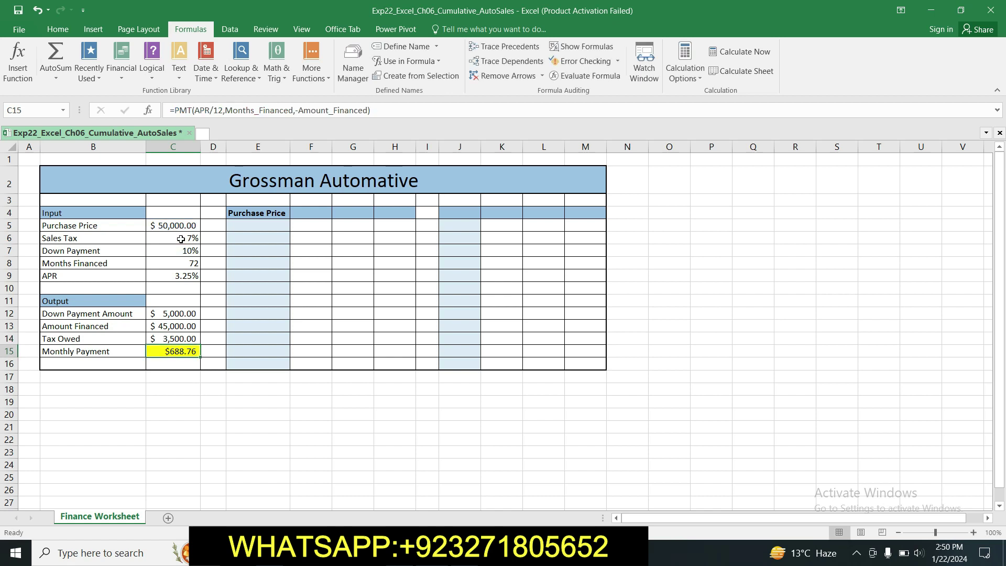
# - Rewrite the Amount Financed formula in C13 with range names, subtracting the named Down Payment Amount cell C12 from Purchase_Price
pyautogui.click(195, 325)
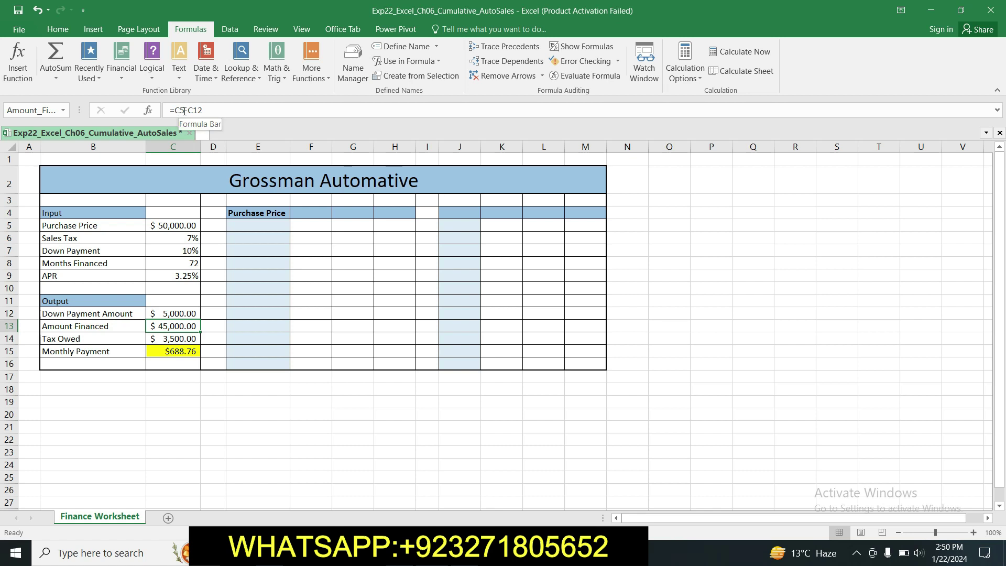
pyautogui.click(184, 111)
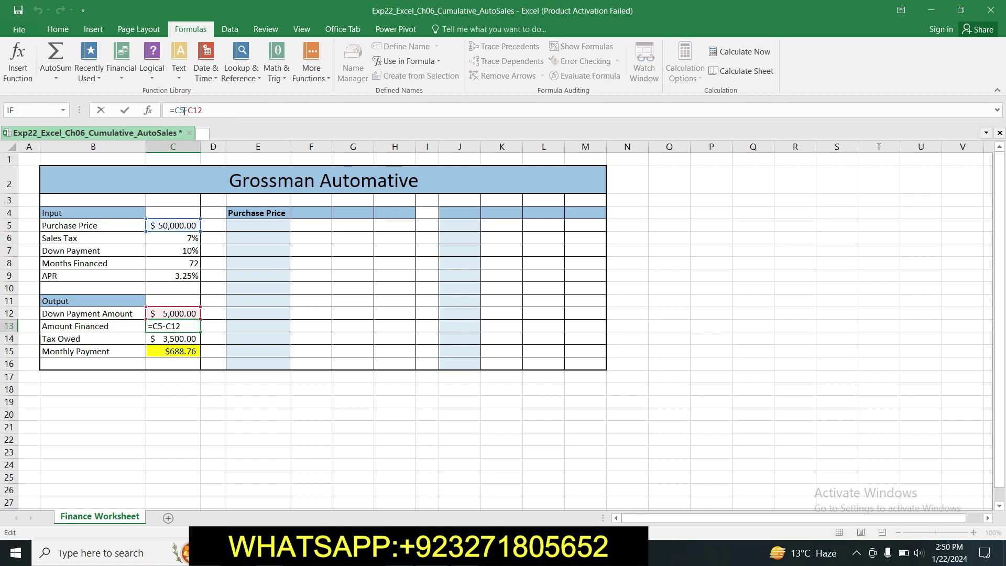
pyautogui.press('BackSpace')
pyautogui.press('BackSpace')
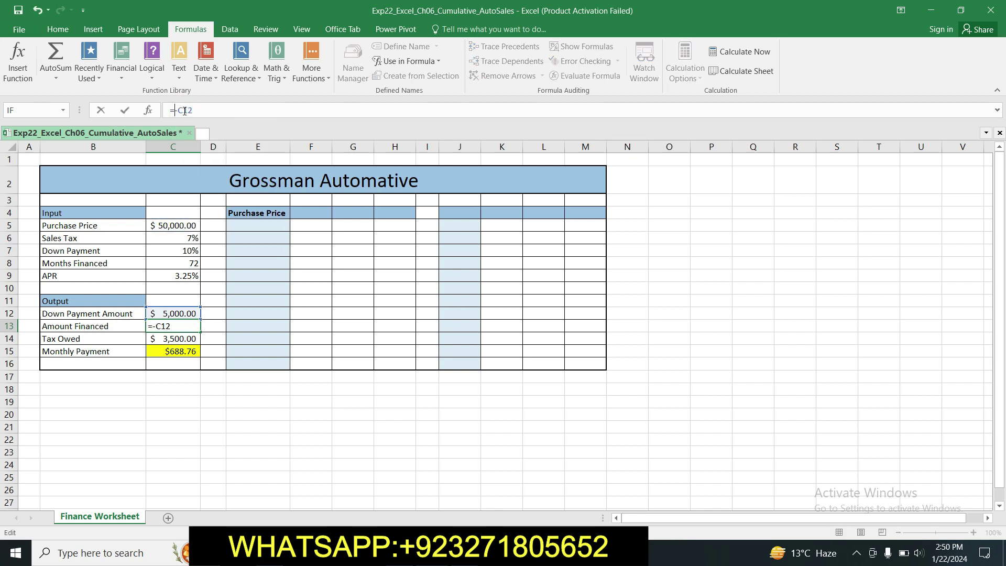
pyautogui.click(185, 226)
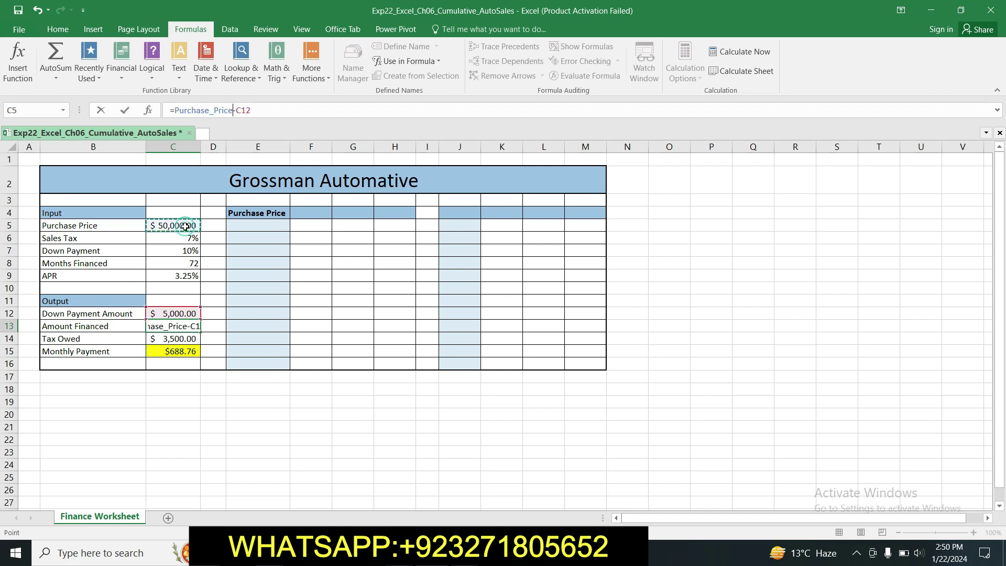
pyautogui.click(272, 110)
pyautogui.press('BackSpace')
pyautogui.press('BackSpace')
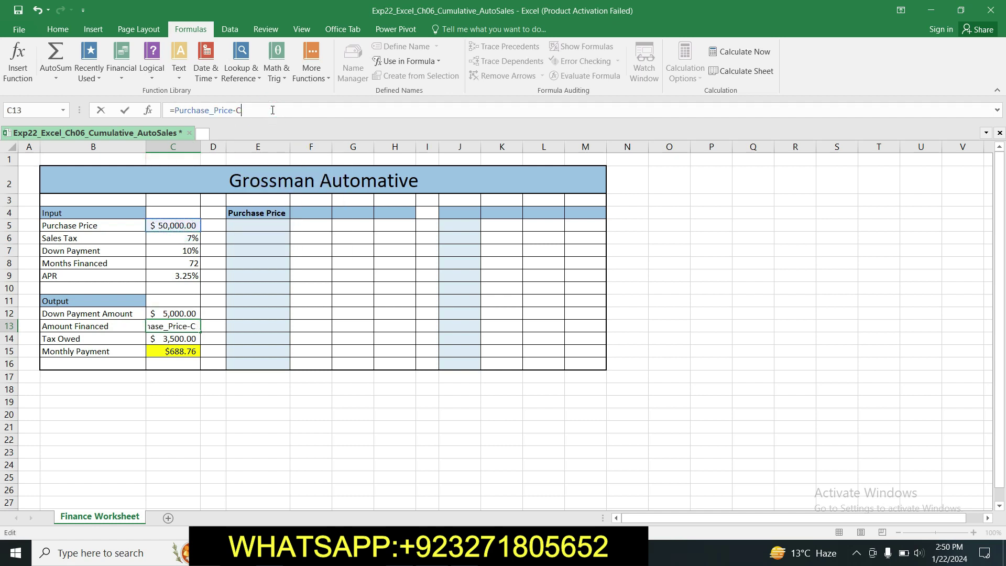
pyautogui.click(193, 314)
pyautogui.press('Return')
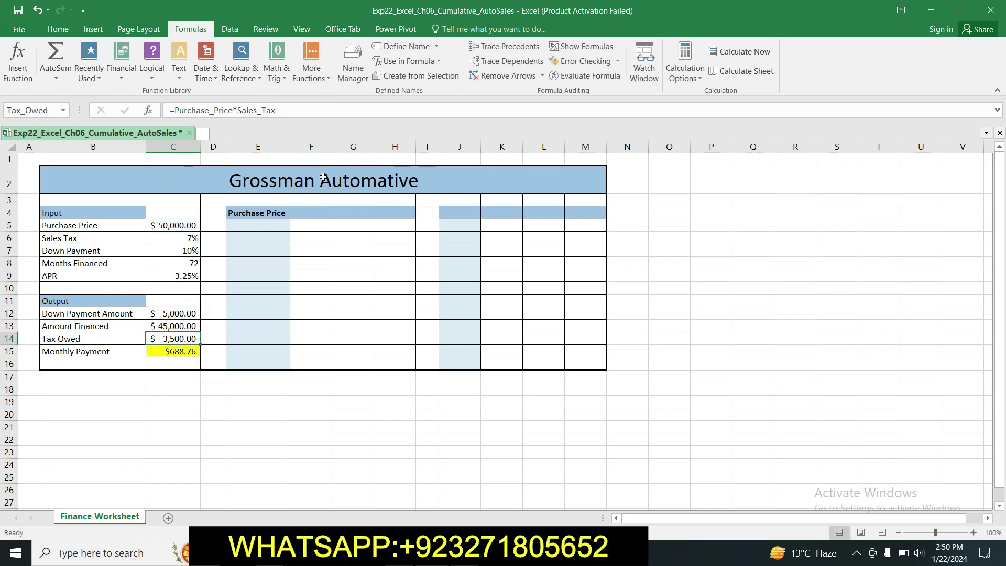
# - Rewrite the Down Payment Amount formula in C12 with range names as =Purchase_Price*Down_Payment
pyautogui.click(185, 313)
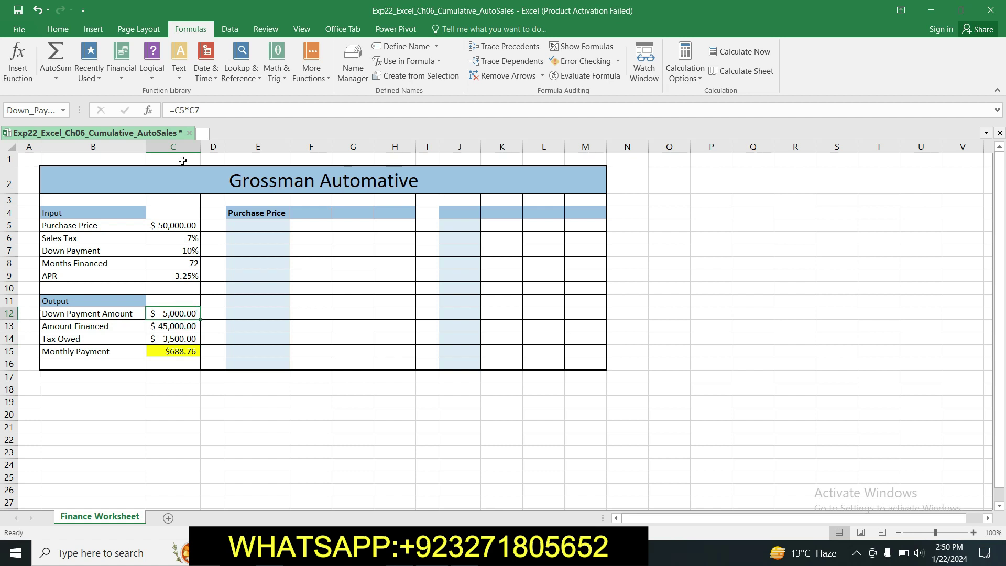
pyautogui.click(183, 110)
pyautogui.press('BackSpace')
pyautogui.press('BackSpace')
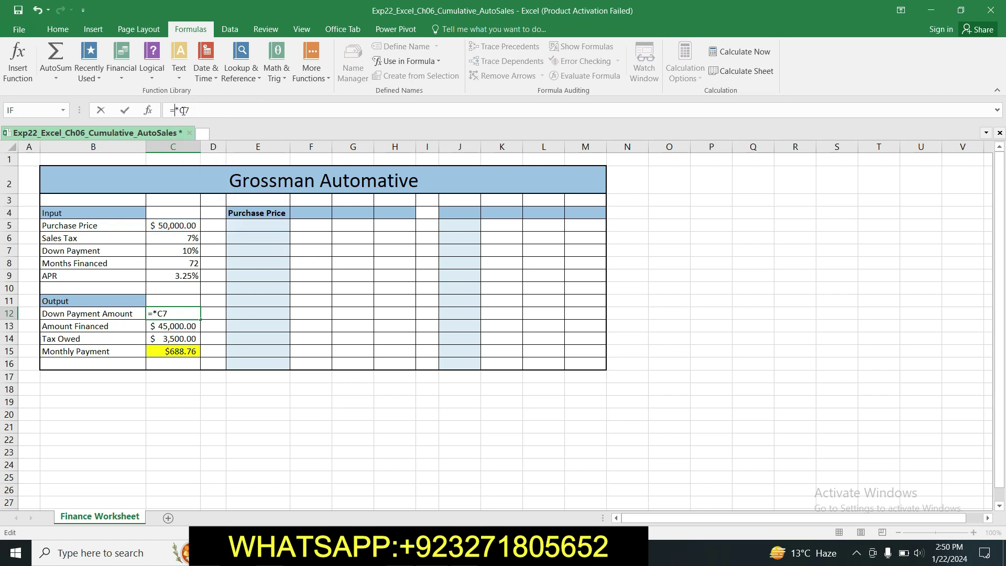
pyautogui.click(176, 225)
pyautogui.click(256, 111)
pyautogui.press('BackSpace')
pyautogui.press('BackSpace')
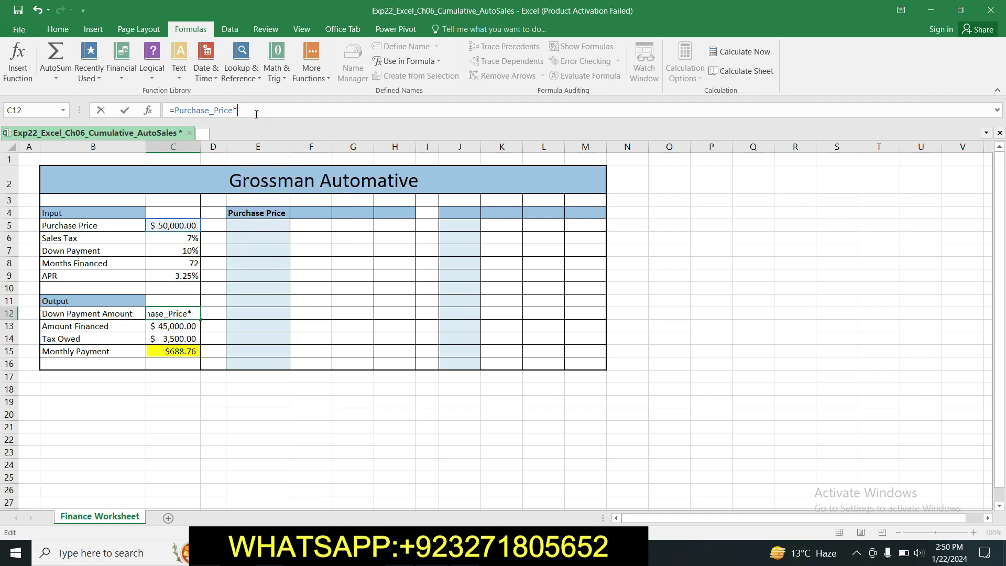
pyautogui.click(175, 256)
pyautogui.hotkey('ctrl', 'Return')
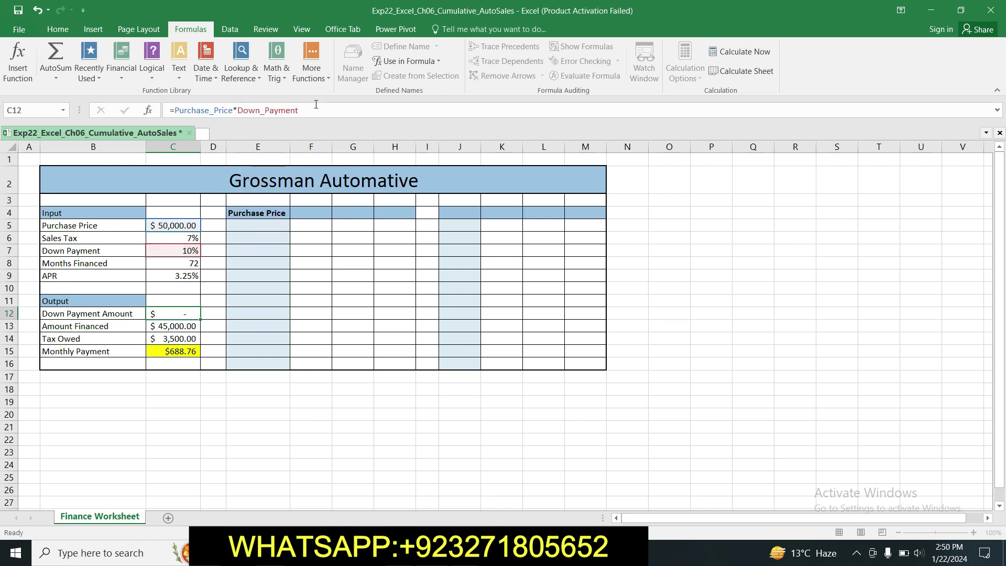
pyautogui.press('Return')
# - Check the formulas in the output cells C12 through C15 for their range names
pyautogui.click(193, 313)
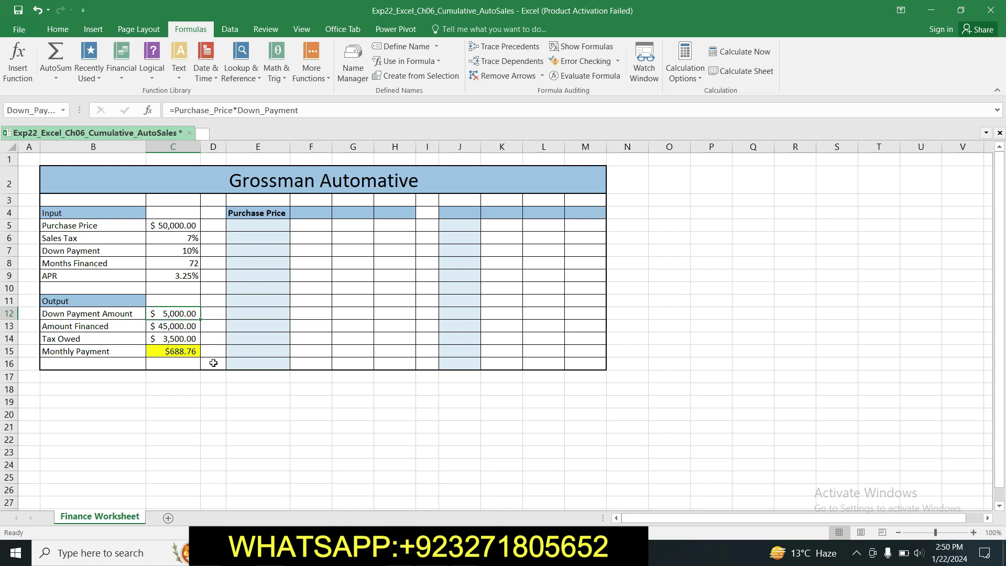
pyautogui.click(186, 326)
pyautogui.click(186, 338)
pyautogui.click(194, 351)
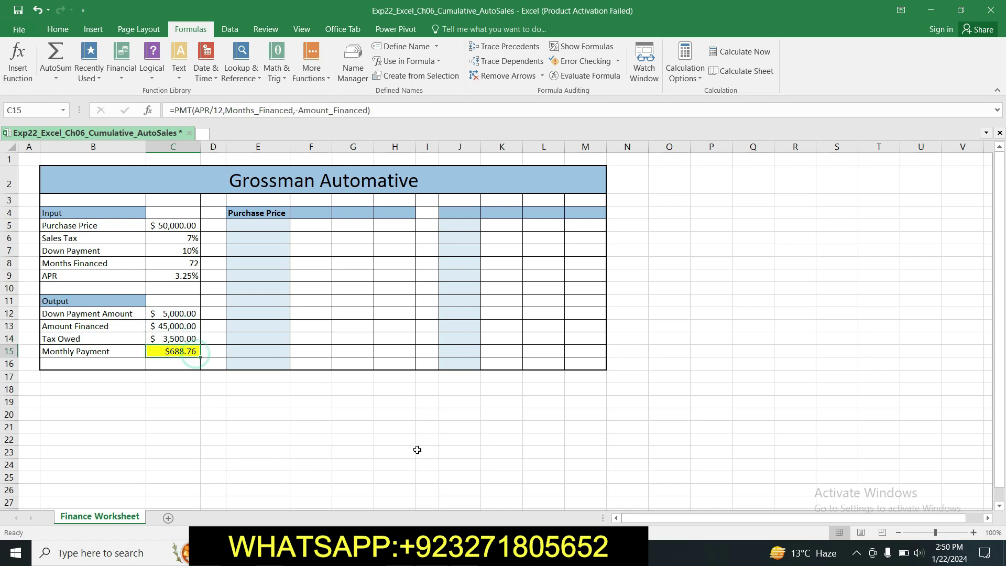
# - Switch to the Word instructions and highlight the step 5 instruction about the Range Names worksheet in yellow
pyautogui.hotkey('alt', 'Tab')
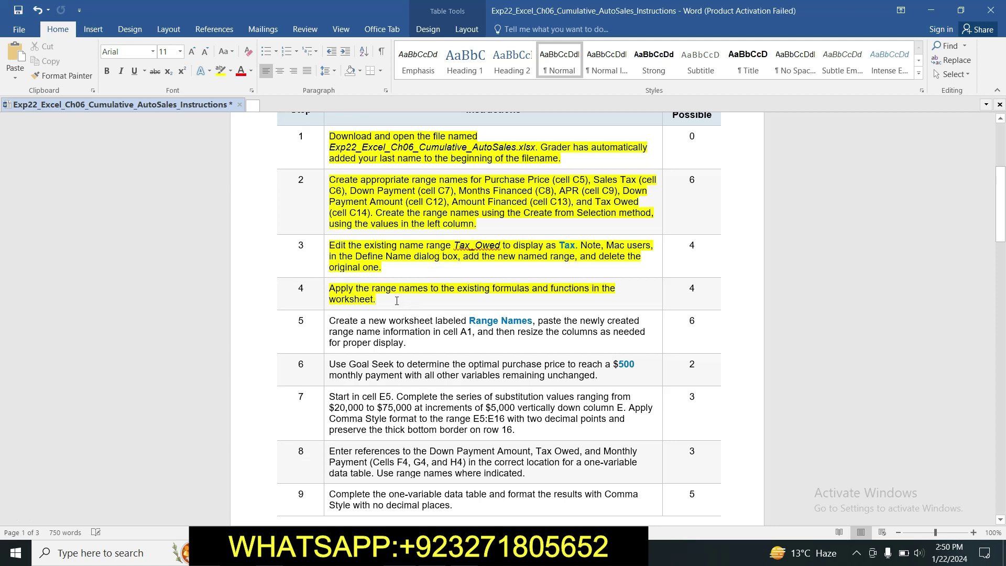
pyautogui.click(326, 325)
pyautogui.click(378, 301)
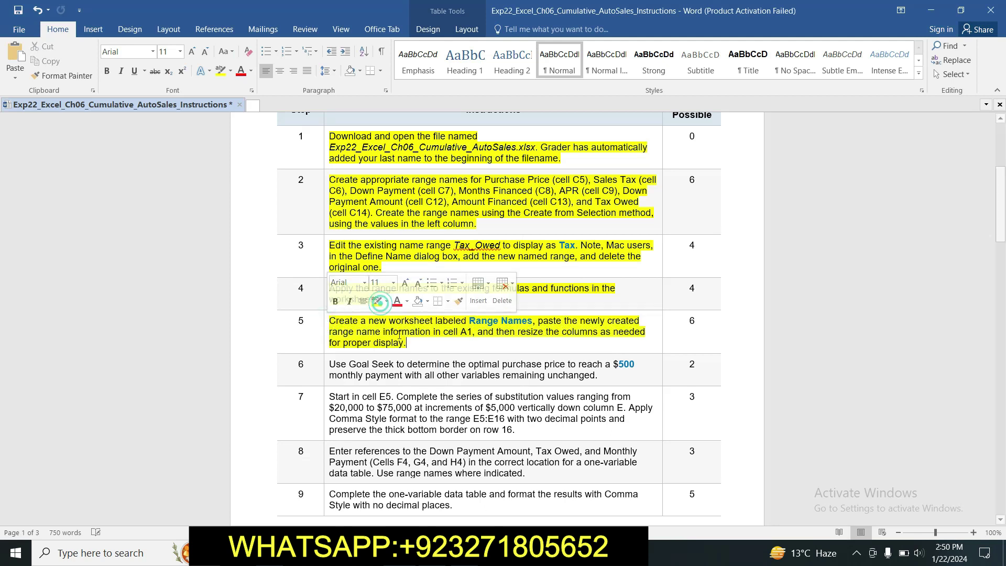
pyautogui.moveTo(1002, 219); pyautogui.dragTo(1002, 240)
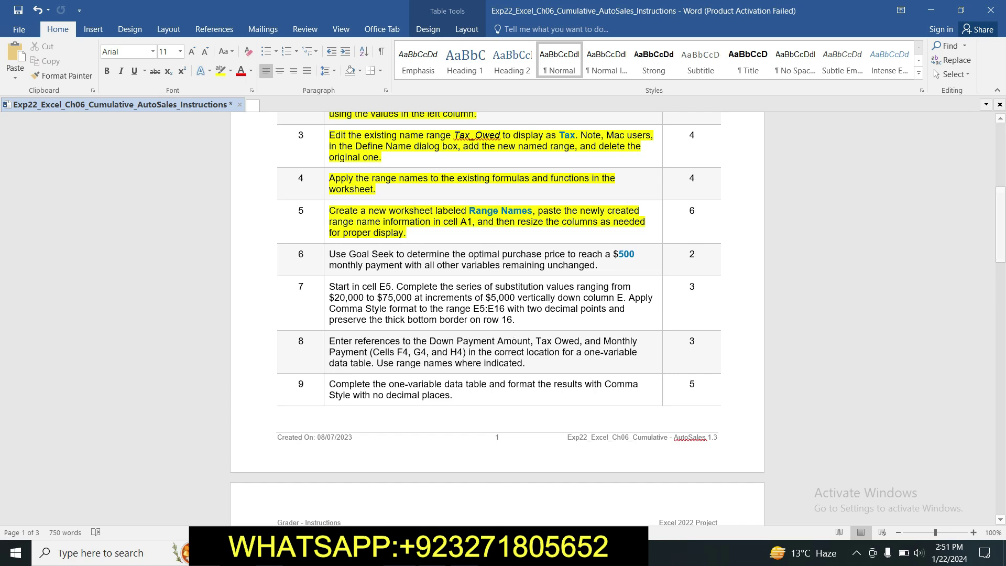
# - Return to the Excel workbook and add a new worksheet after Finance Worksheet
pyautogui.moveTo(432, 553)
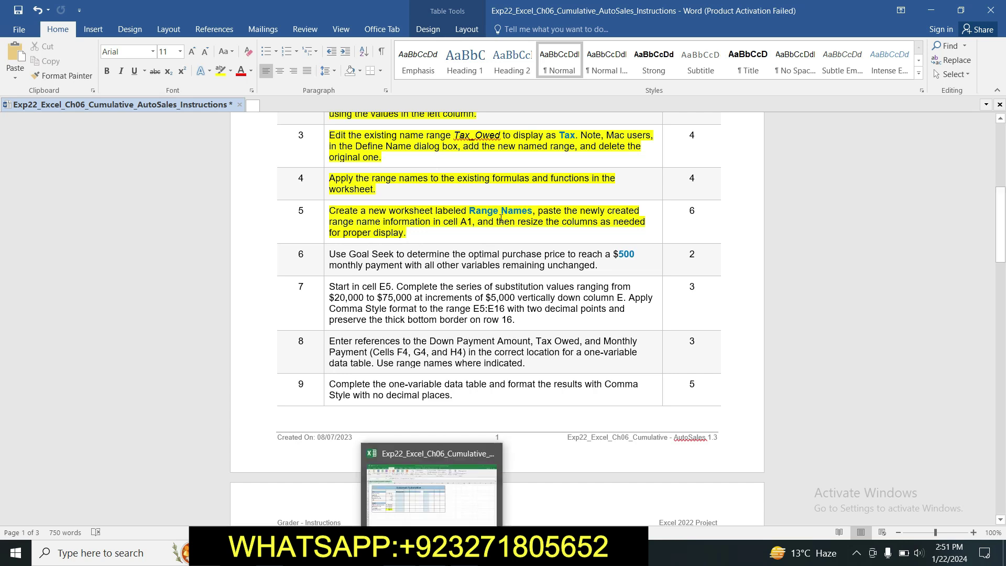
pyautogui.click(431, 553)
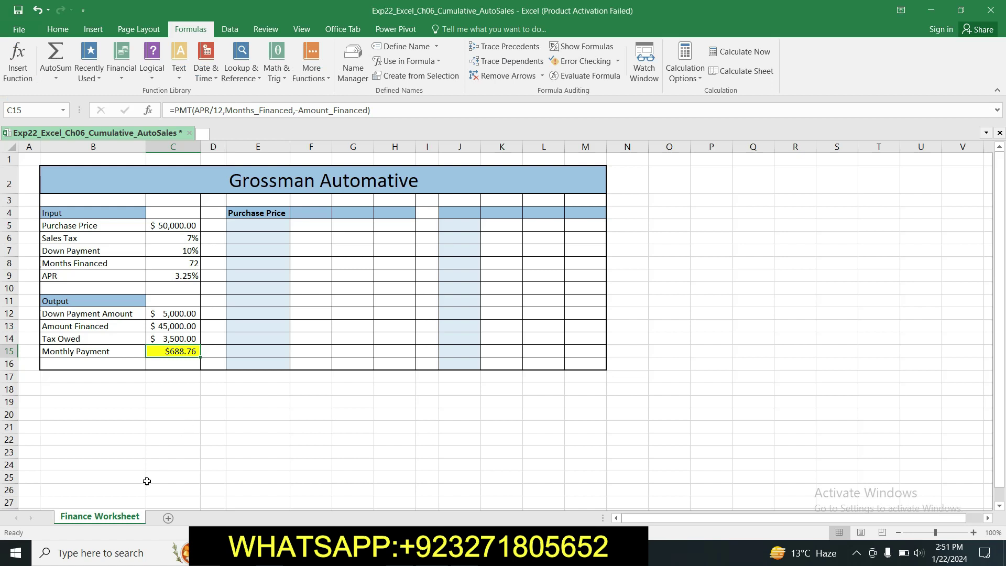
pyautogui.click(168, 519)
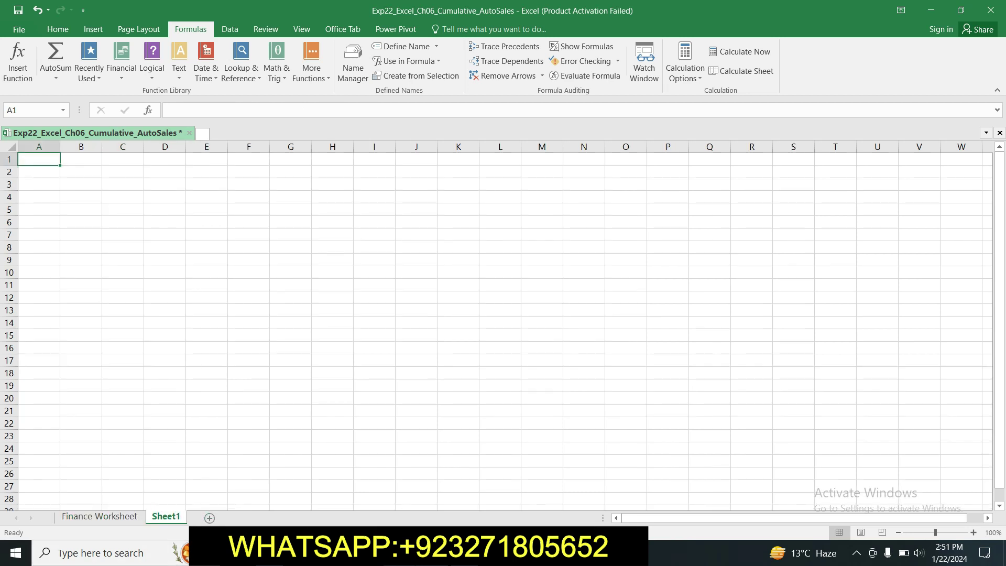
# - Check the required sheet label in the Word instructions, and rename the new Excel worksheet as Range Names
pyautogui.hotkey('alt', 'Tab')
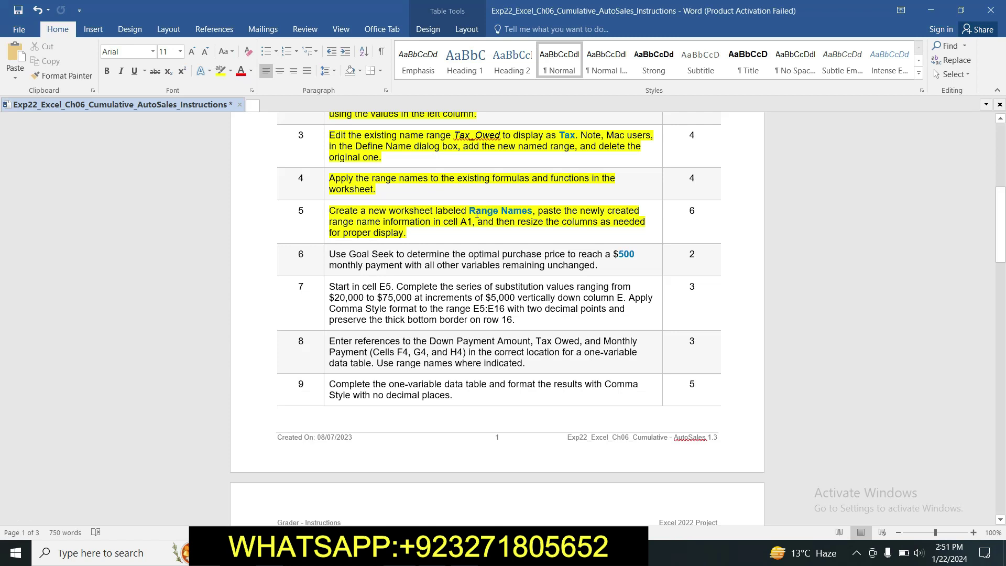
pyautogui.moveTo(472, 212); pyautogui.dragTo(529, 212)
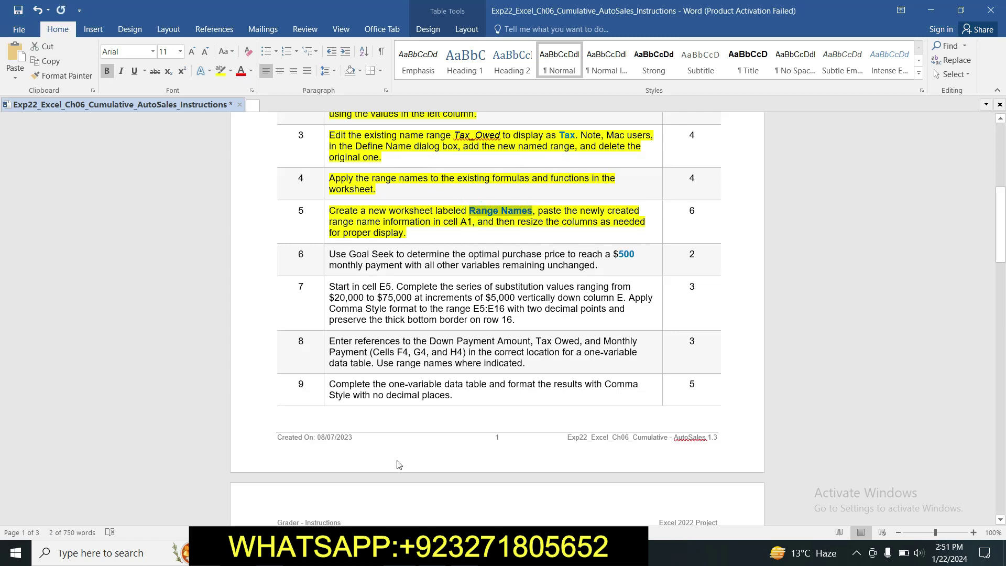
pyautogui.click(404, 552)
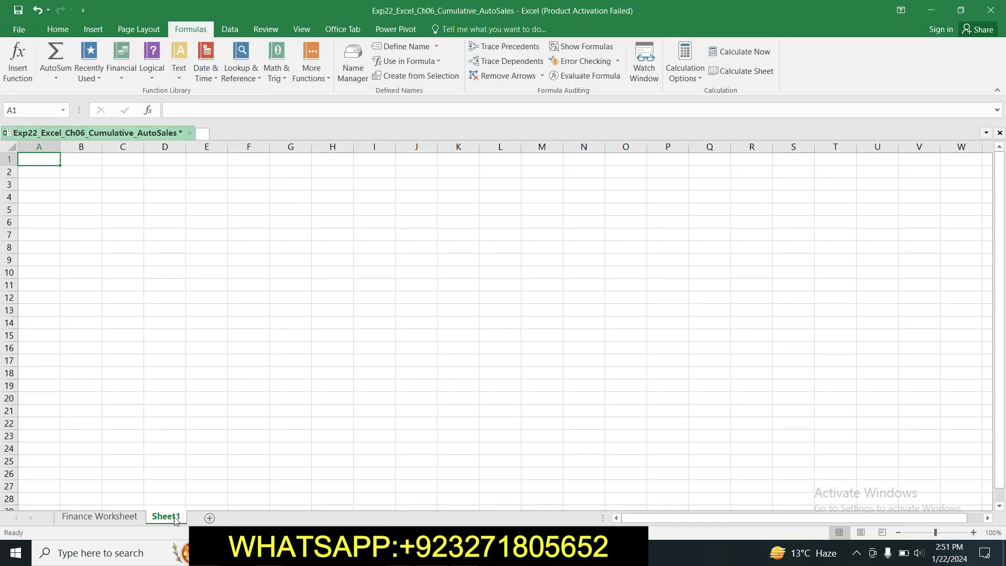
pyautogui.rightClick(175, 519)
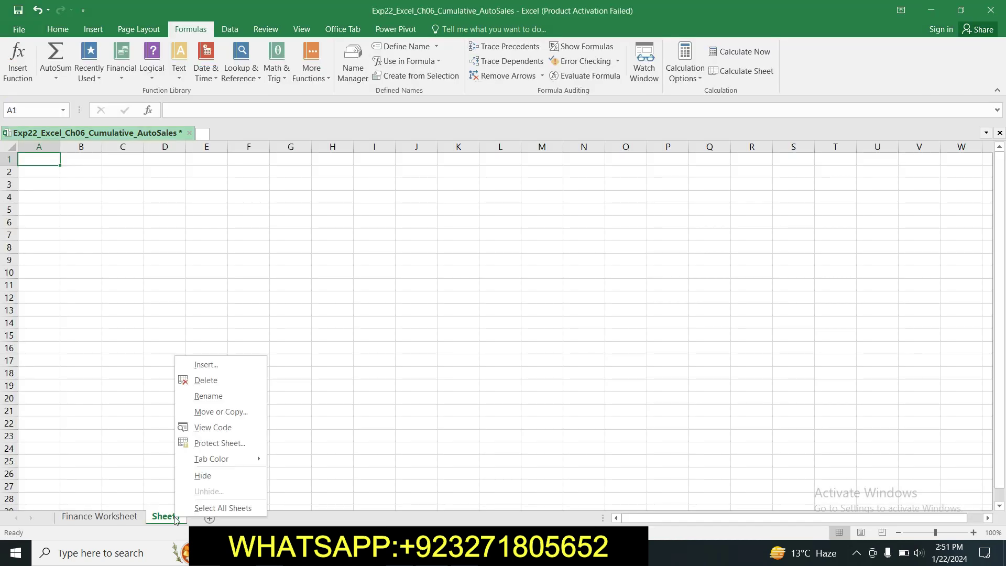
pyautogui.click(210, 397)
pyautogui.write('Range Names')
pyautogui.press('Return')
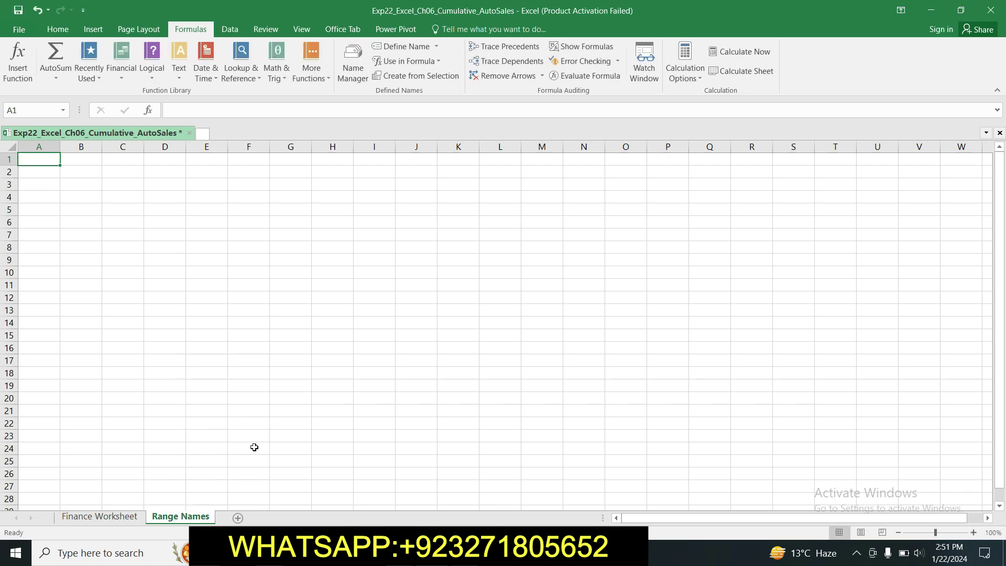
# - Recheck step 5 in Word and paste the full list of range names into the Range Names worksheet starting at cell A1
pyautogui.hotkey('alt', 'Tab')
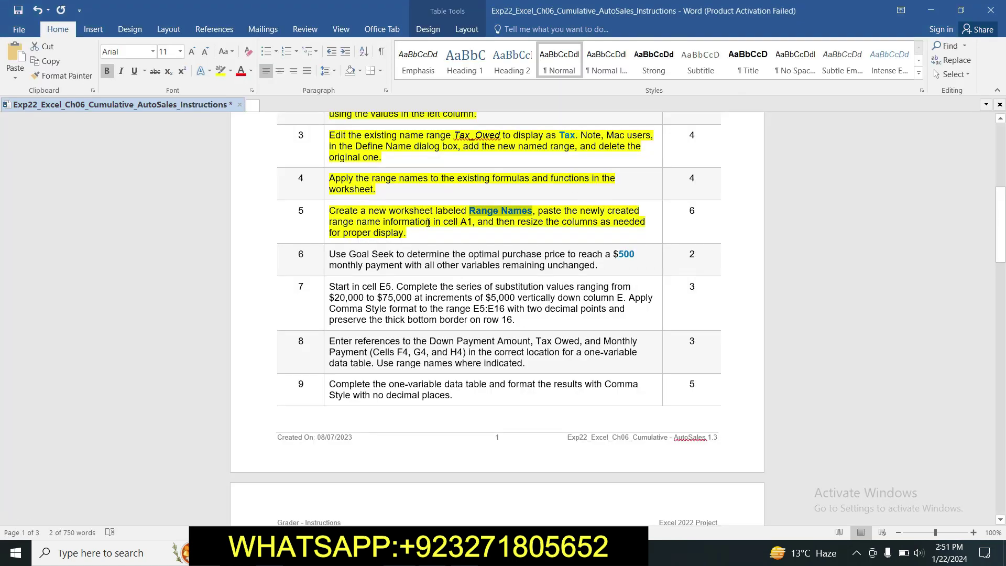
pyautogui.hotkey('alt', 'Tab')
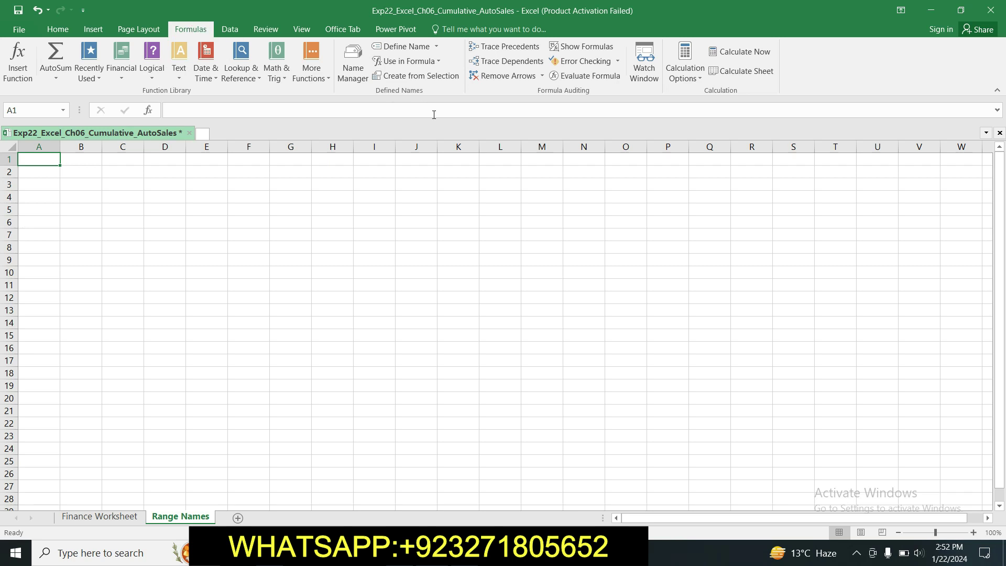
pyautogui.click(438, 62)
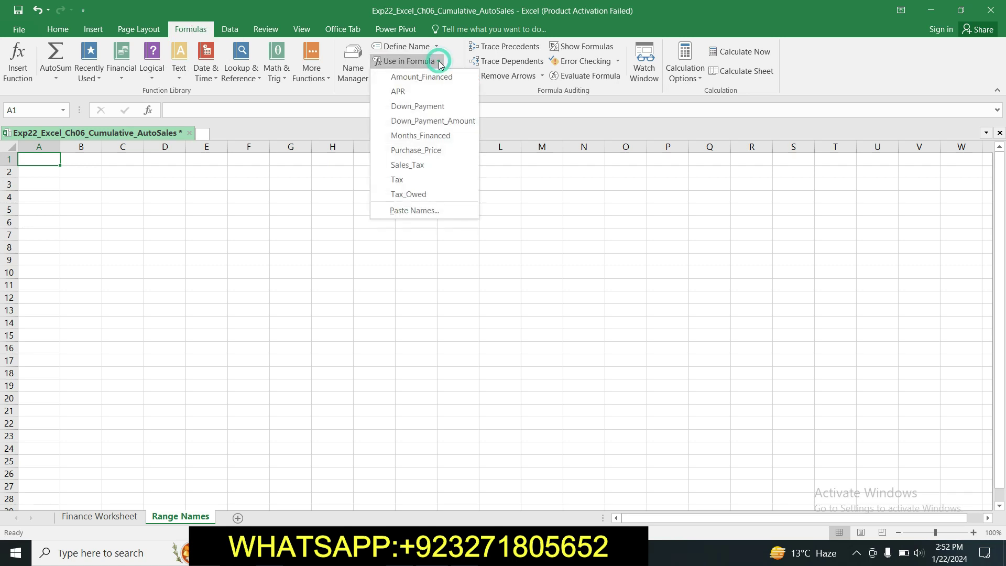
pyautogui.click(331, 191)
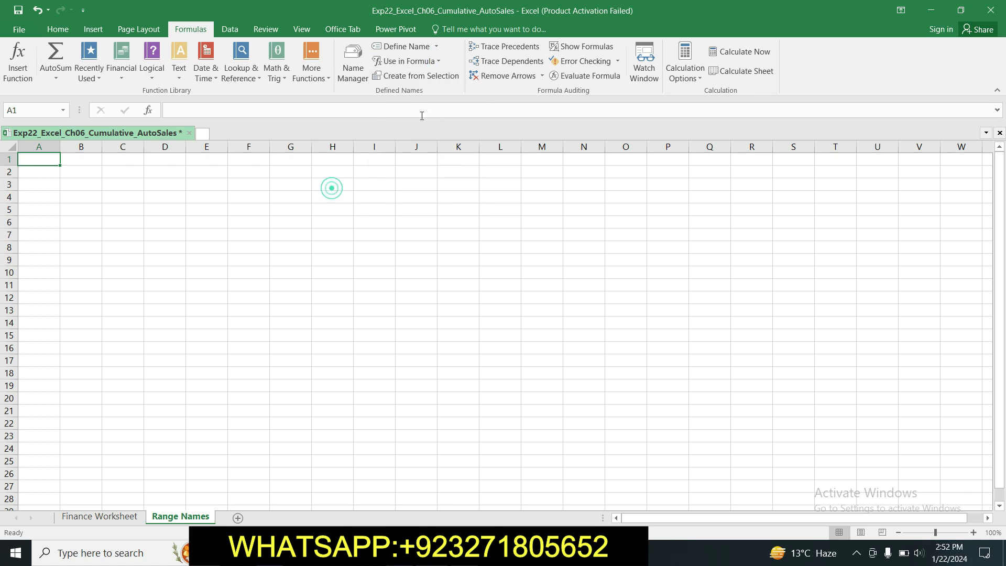
pyautogui.click(438, 61)
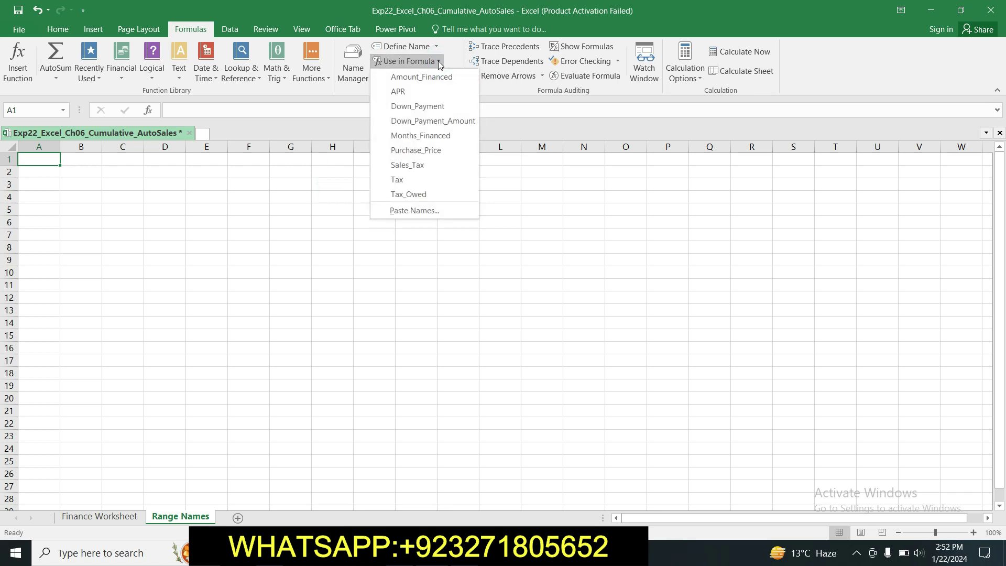
pyautogui.click(413, 211)
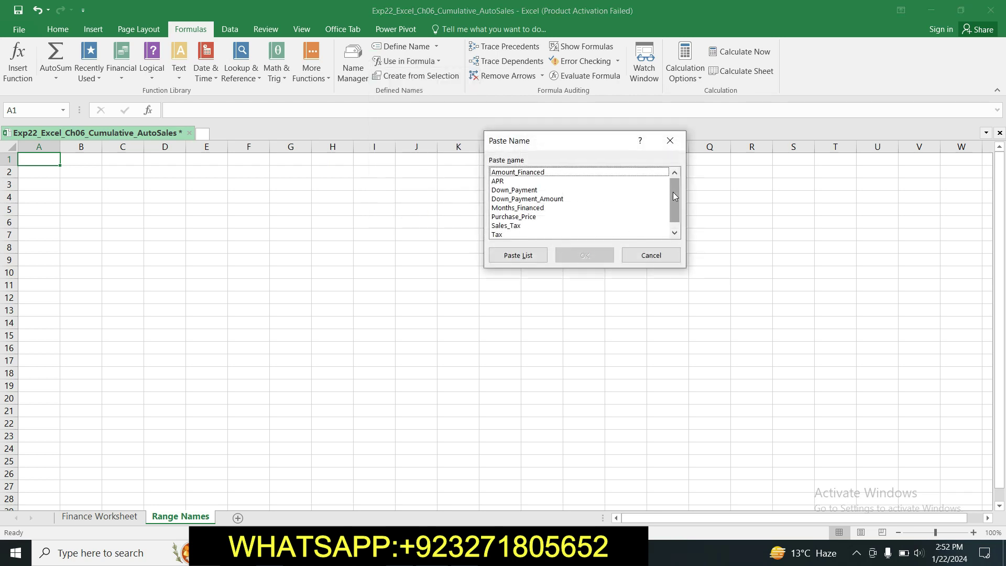
pyautogui.scroll(-1, 675, 196)
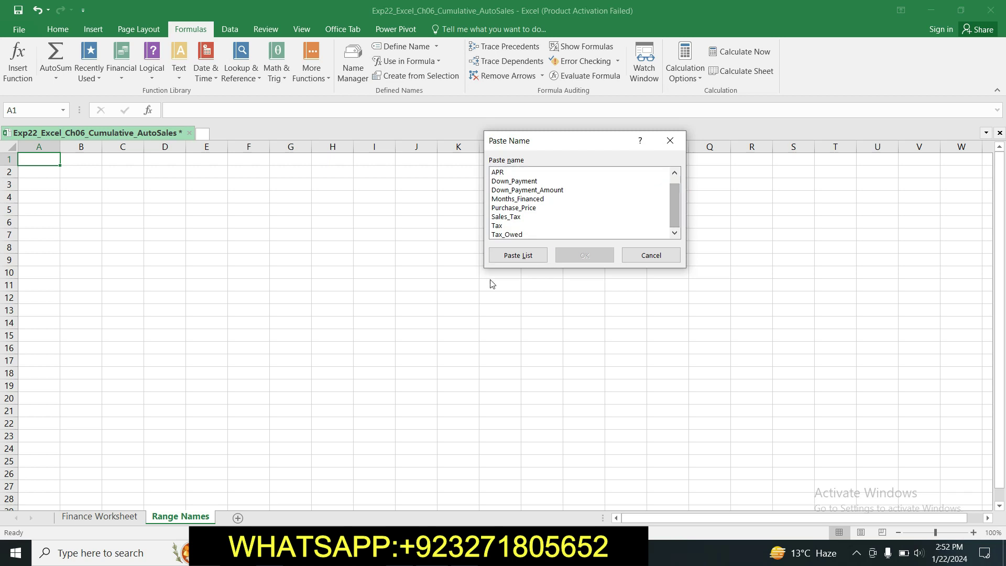
pyautogui.click(518, 255)
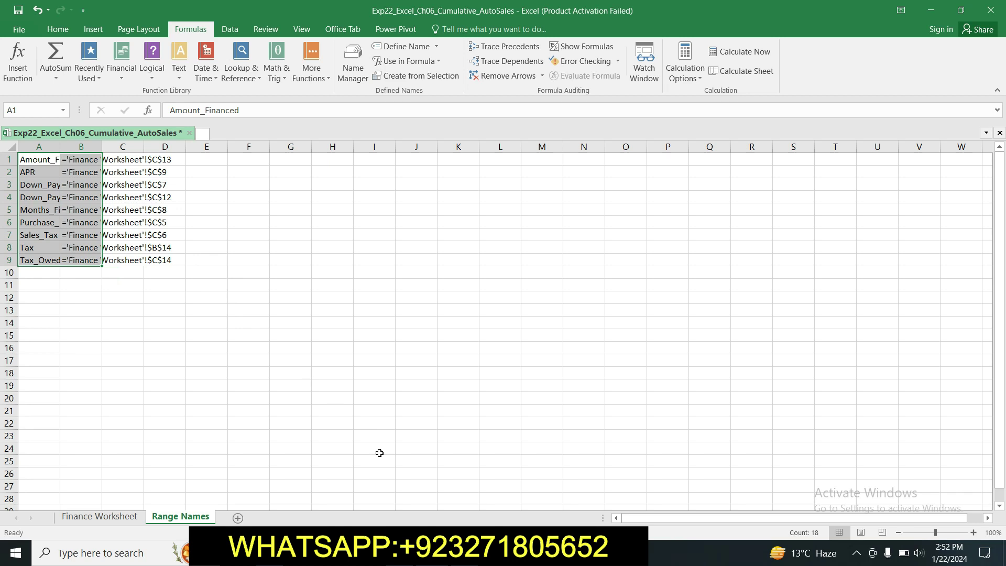
# - Check the resizing requirement in Word and widen column A of the Range Names worksheet to fit the full range names
pyautogui.hotkey('alt', 'Tab')
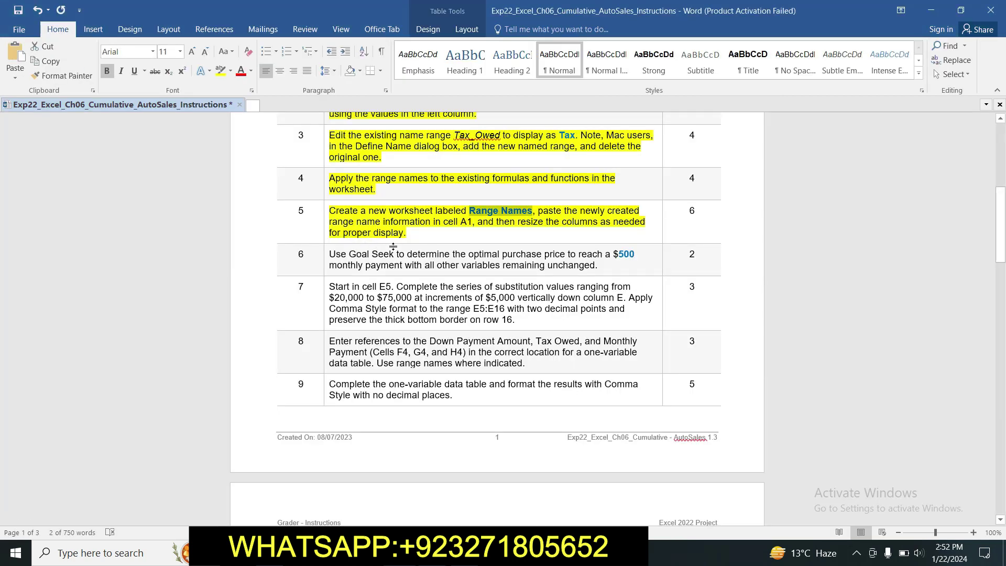
pyautogui.hotkey('alt', 'Tab')
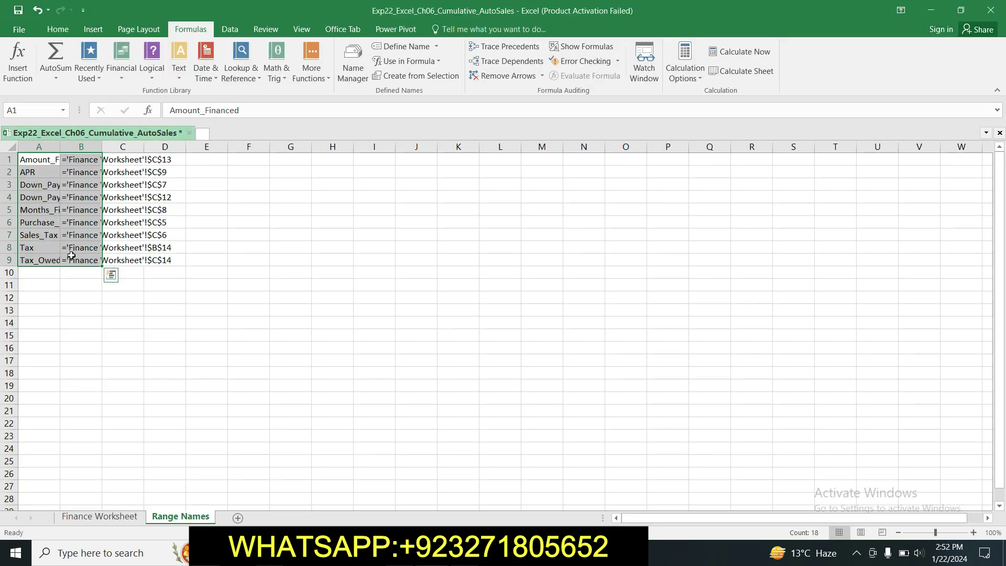
pyautogui.moveTo(61, 148); pyautogui.dragTo(172, 149)
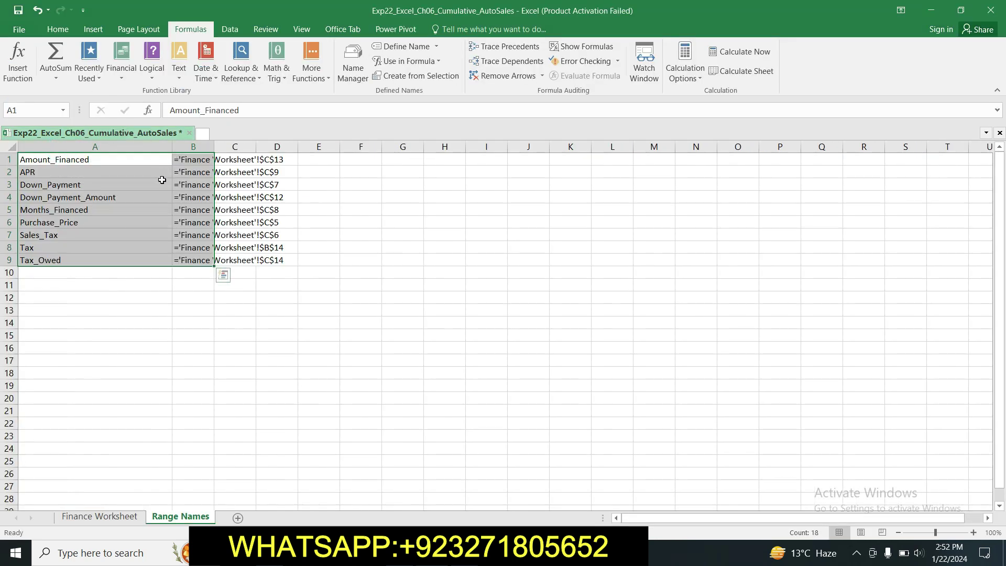
pyautogui.click(225, 320)
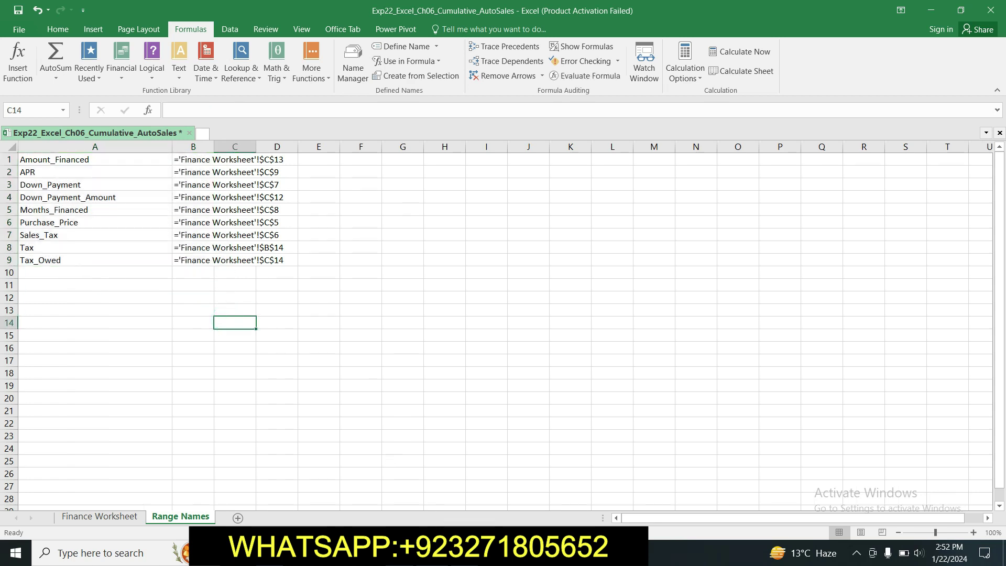
# - Switch to the Word instructions and highlight the step 6 Goal Seek instruction in yellow
pyautogui.hotkey('alt', 'Tab')
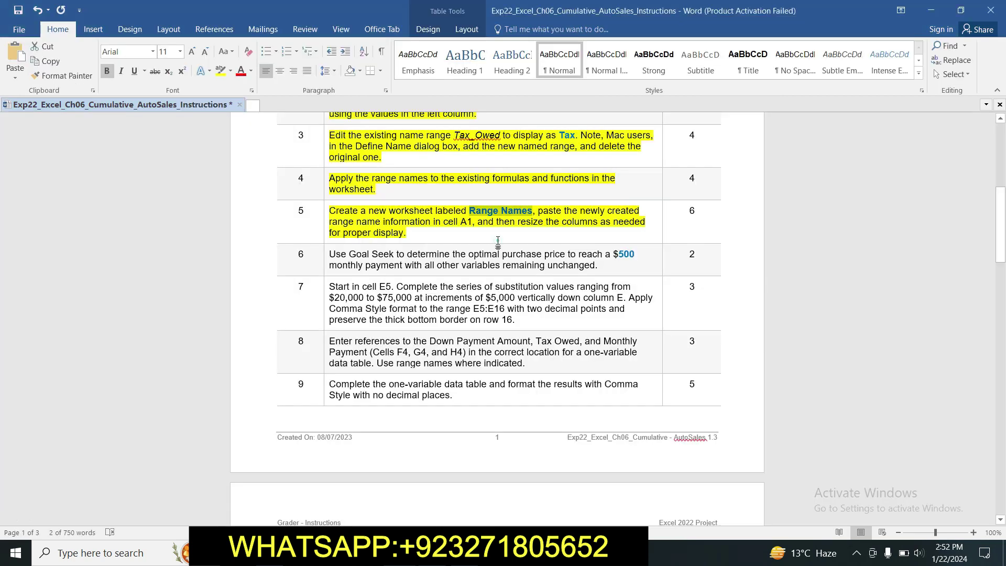
pyautogui.click(496, 246)
pyautogui.click(324, 255)
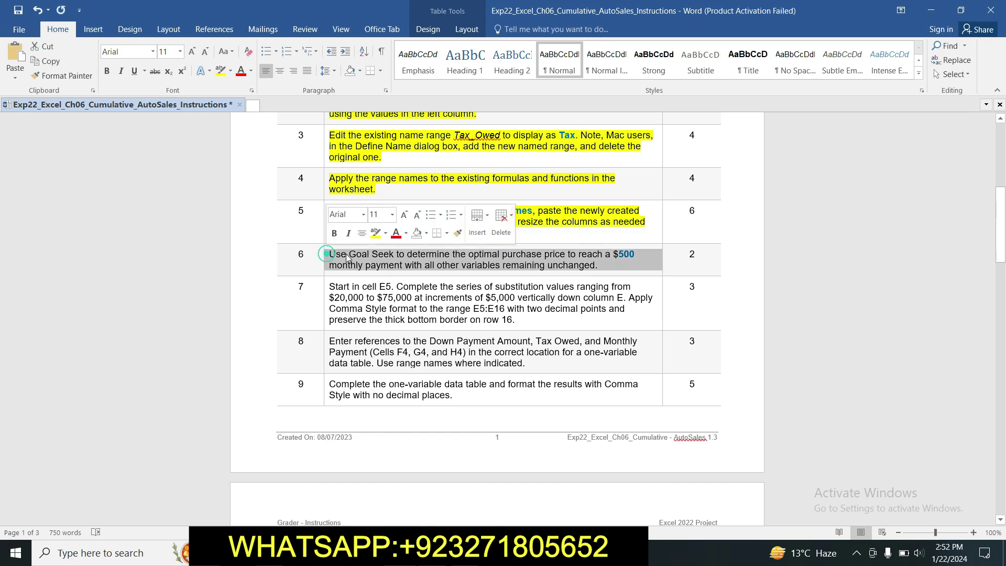
pyautogui.click(374, 233)
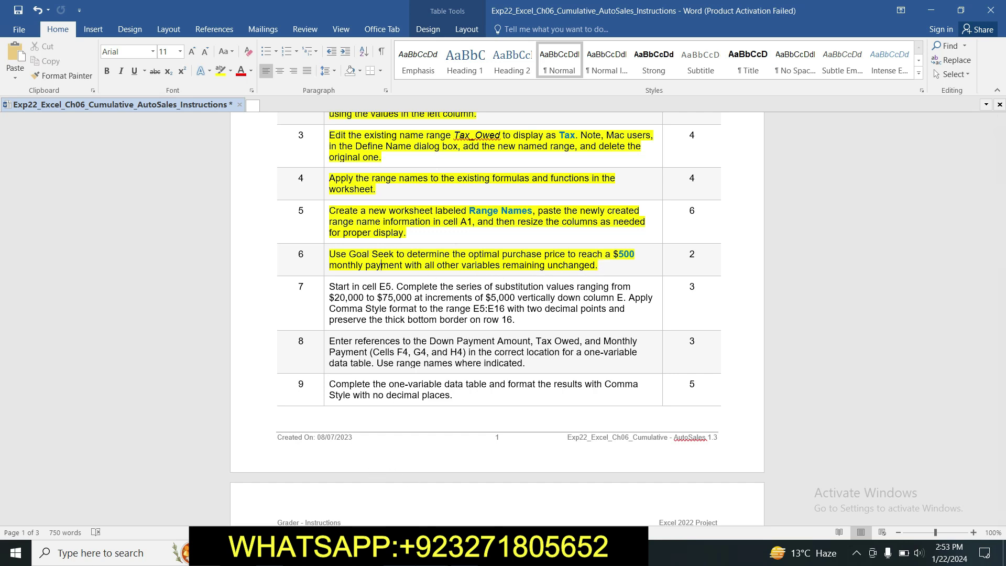
# - Return to the Excel workbook and open Goal Seek for the Monthly Payment cell on Finance Worksheet
pyautogui.click(432, 553)
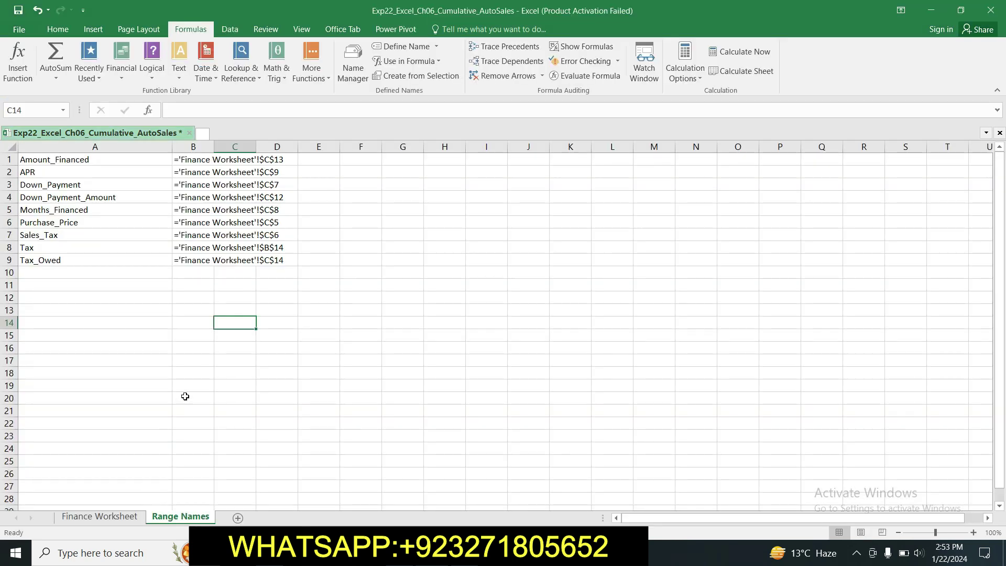
pyautogui.click(318, 460)
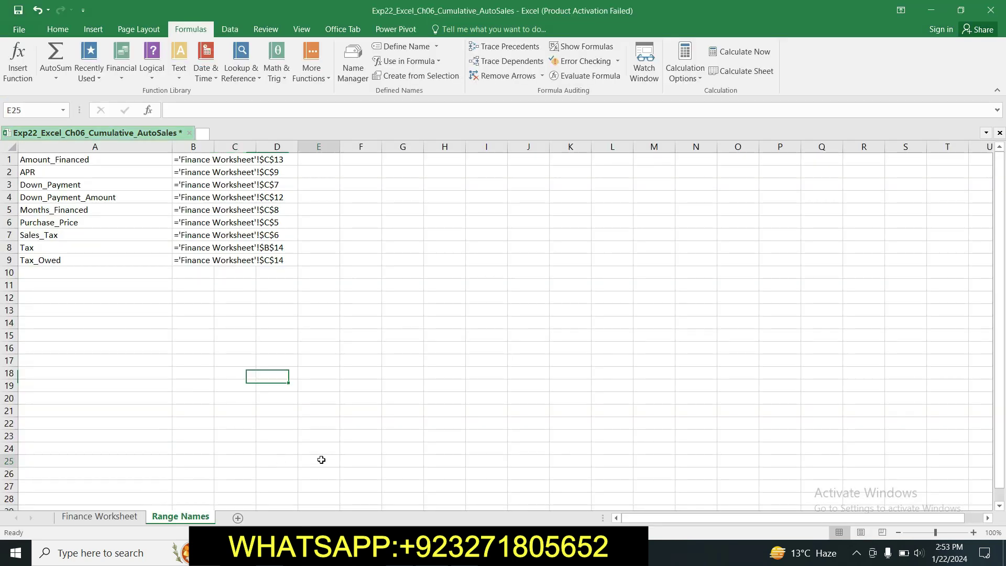
pyautogui.click(90, 521)
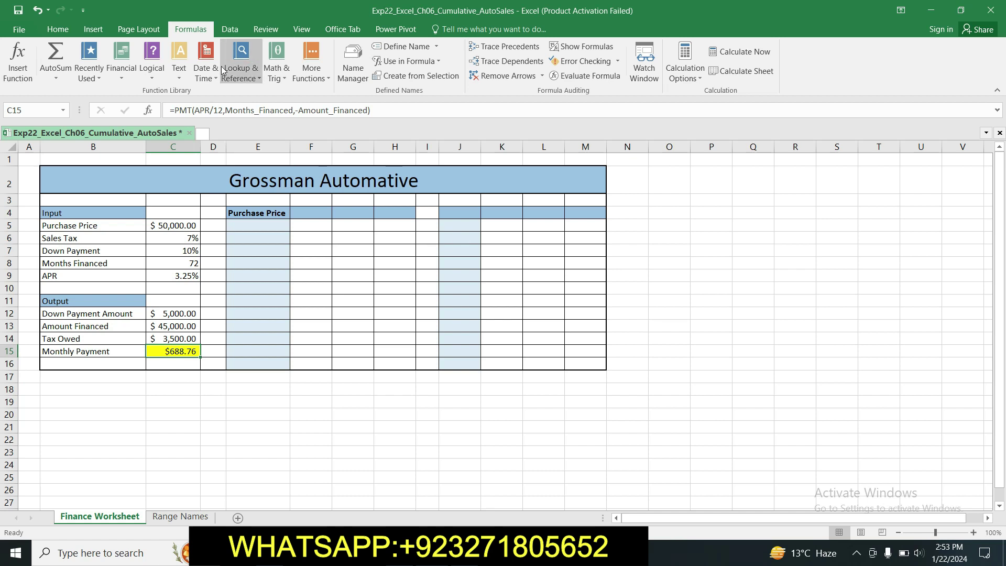
pyautogui.click(233, 32)
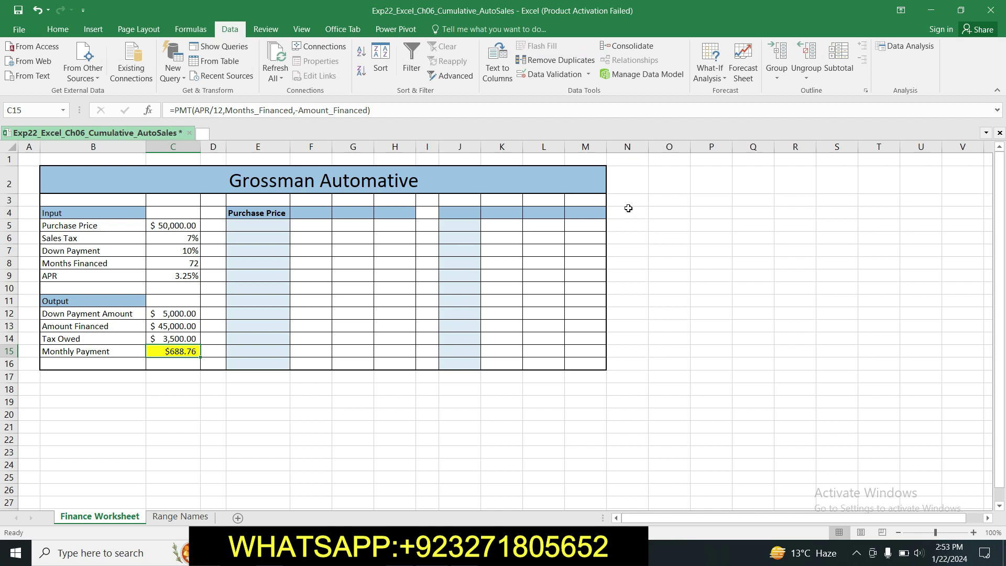
pyautogui.click(727, 80)
pyautogui.click(726, 79)
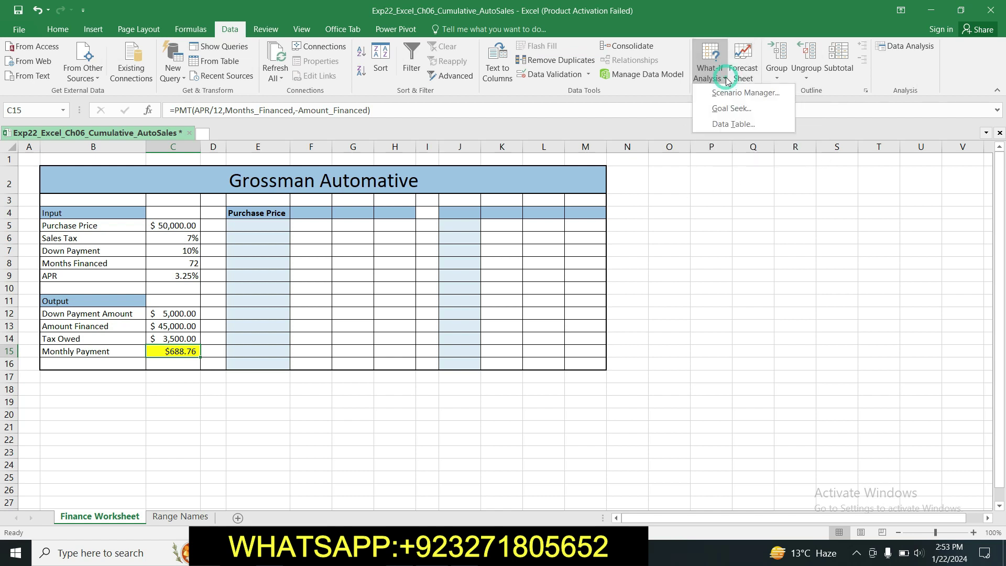
pyautogui.click(732, 109)
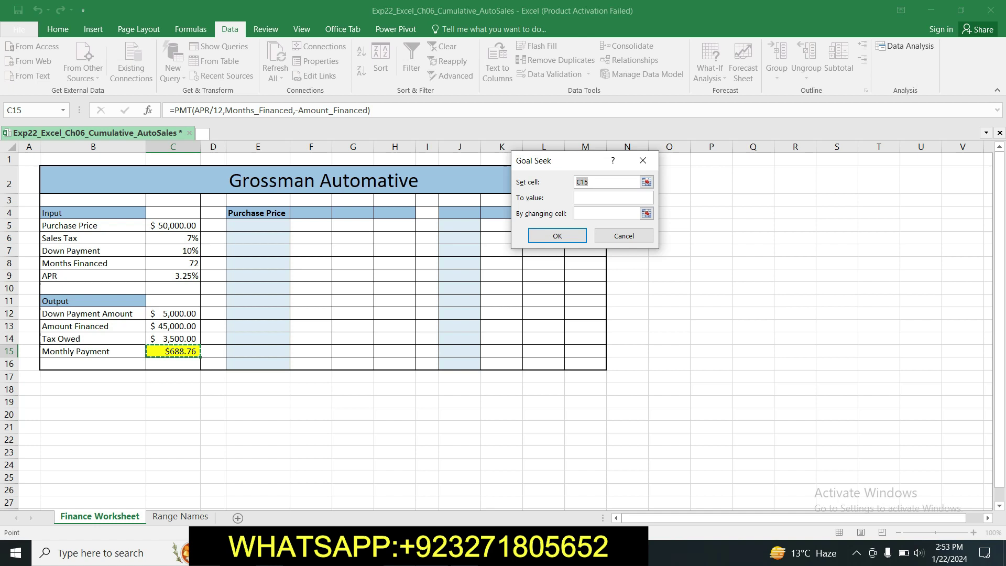
# - Check the monthly payment target in the Word instructions, and pick Monthly Payment cell C15 as the Goal Seek set cell in Excel
pyautogui.click(400, 553)
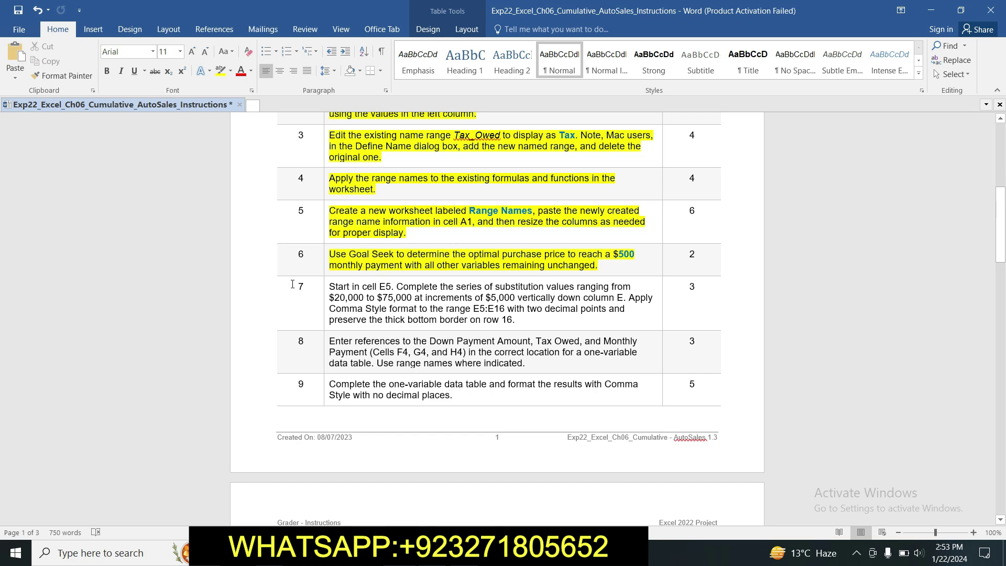
pyautogui.moveTo(331, 266); pyautogui.dragTo(404, 266)
pyautogui.click(432, 551)
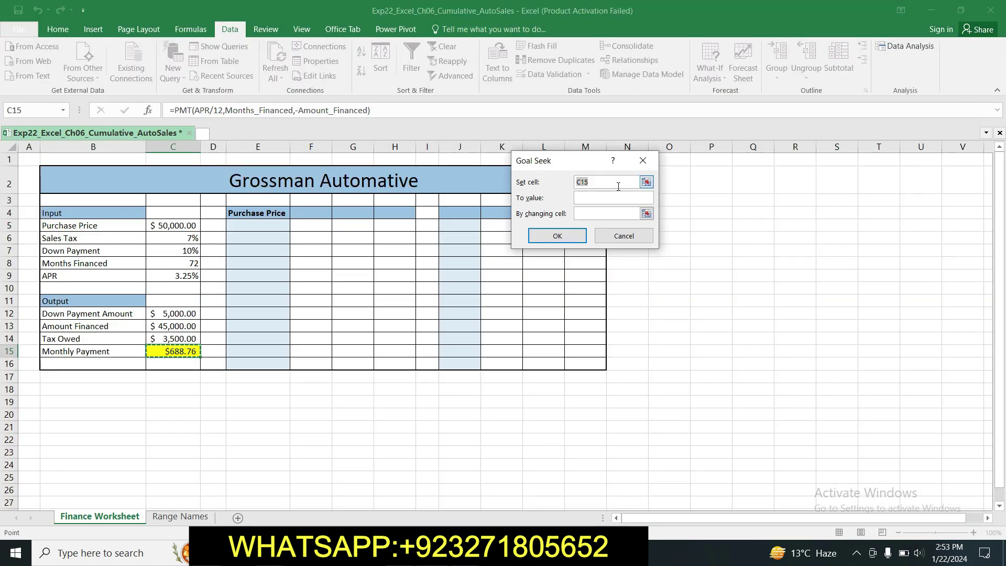
pyautogui.press('BackSpace')
pyautogui.click(647, 183)
pyautogui.click(192, 350)
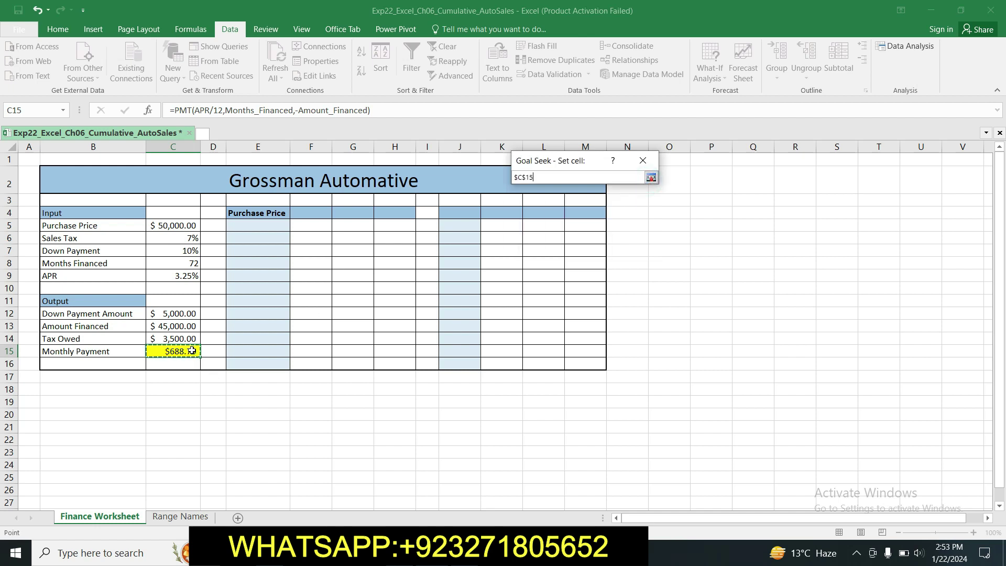
pyautogui.click(652, 179)
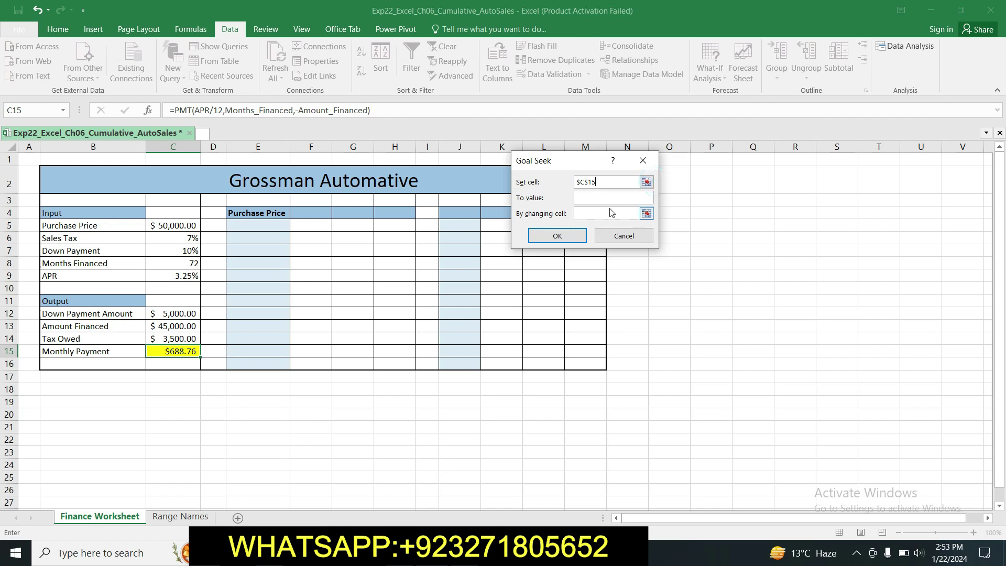
# - Set the Goal Seek target value to 500 and recheck the step 6 instruction in Word before returning to Excel
pyautogui.click(612, 197)
pyautogui.write('500')
pyautogui.click(630, 215)
pyautogui.hotkey('alt', 'Tab')
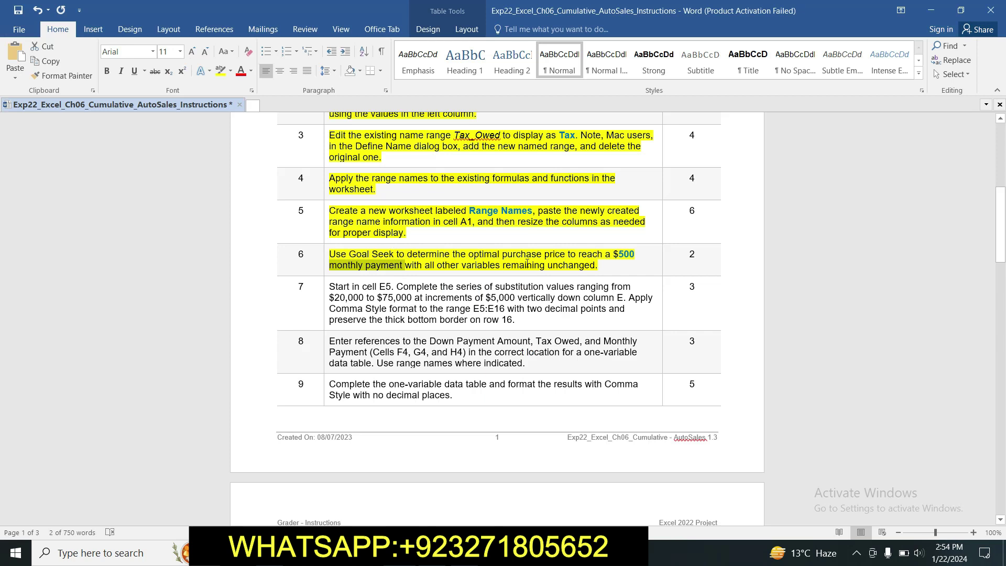
pyautogui.hotkey('alt', 'Tab')
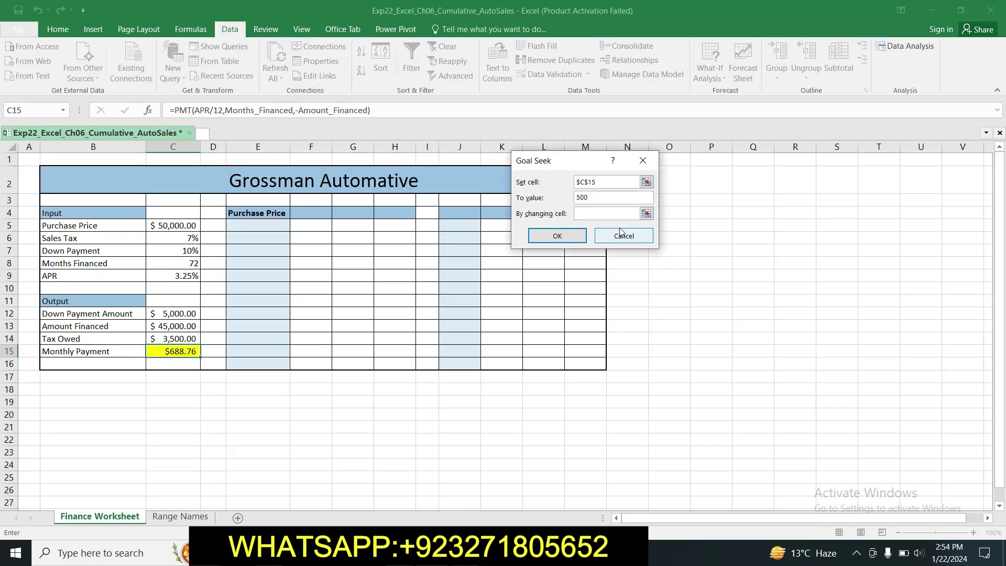
# - Pick Purchase Price cell C5 as the changing cell, run Goal Seek and keep its solution
pyautogui.click(647, 213)
pyautogui.click(191, 226)
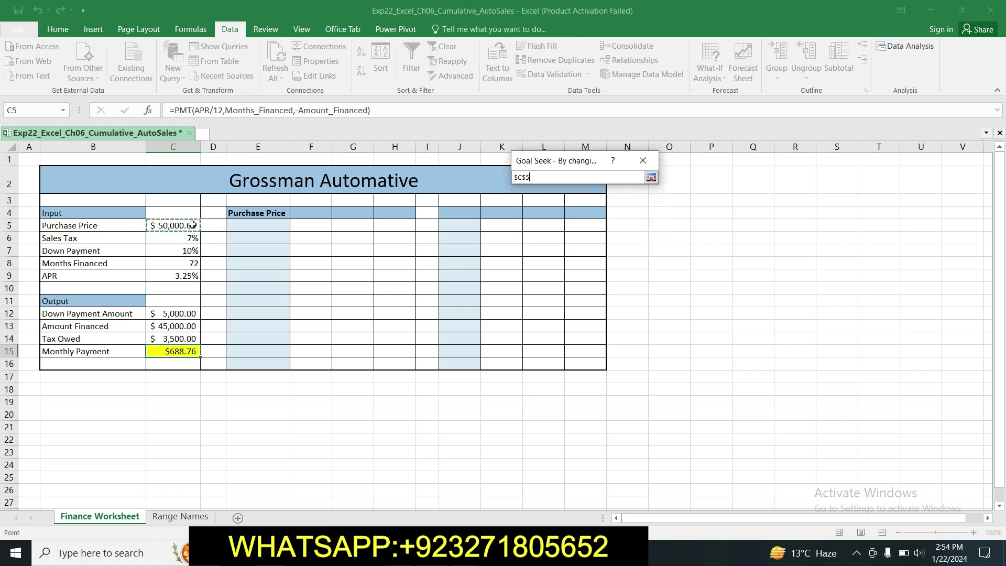
pyautogui.click(651, 179)
pyautogui.click(561, 237)
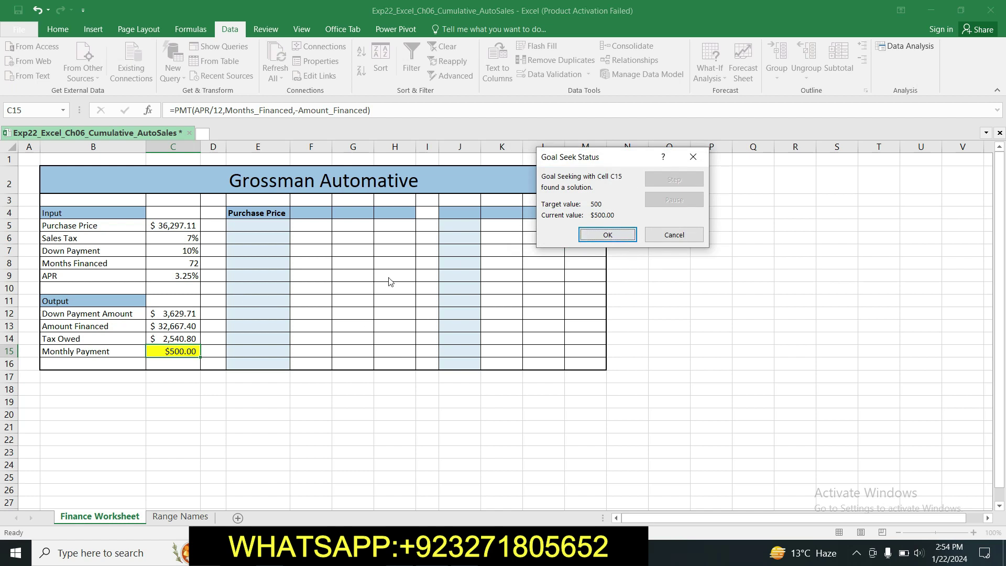
pyautogui.click(621, 234)
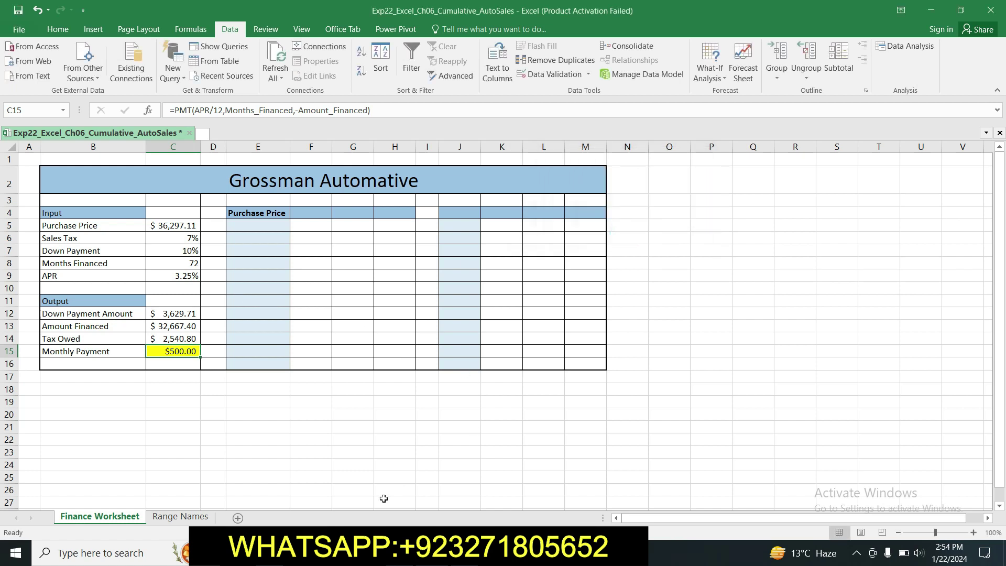
# - Switch to the Word instructions and highlight the step 7 text in yellow
pyautogui.hotkey('alt', 'Tab')
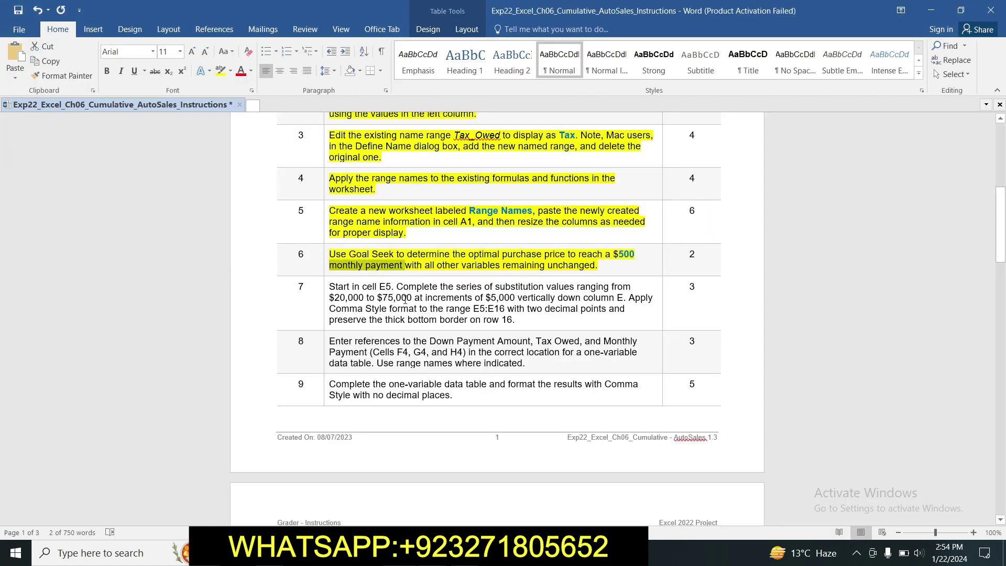
pyautogui.click(328, 287)
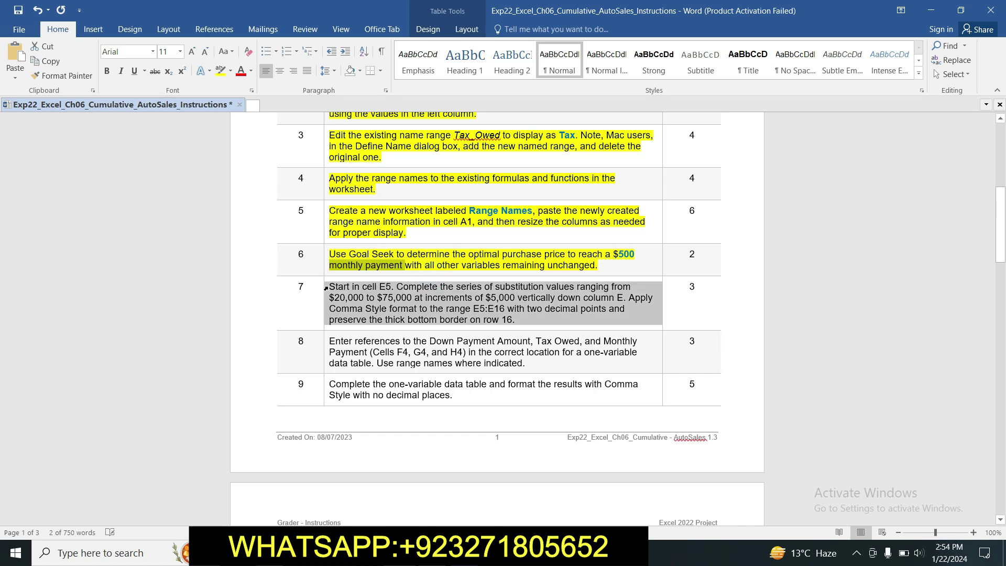
pyautogui.click(376, 266)
pyautogui.click(372, 309)
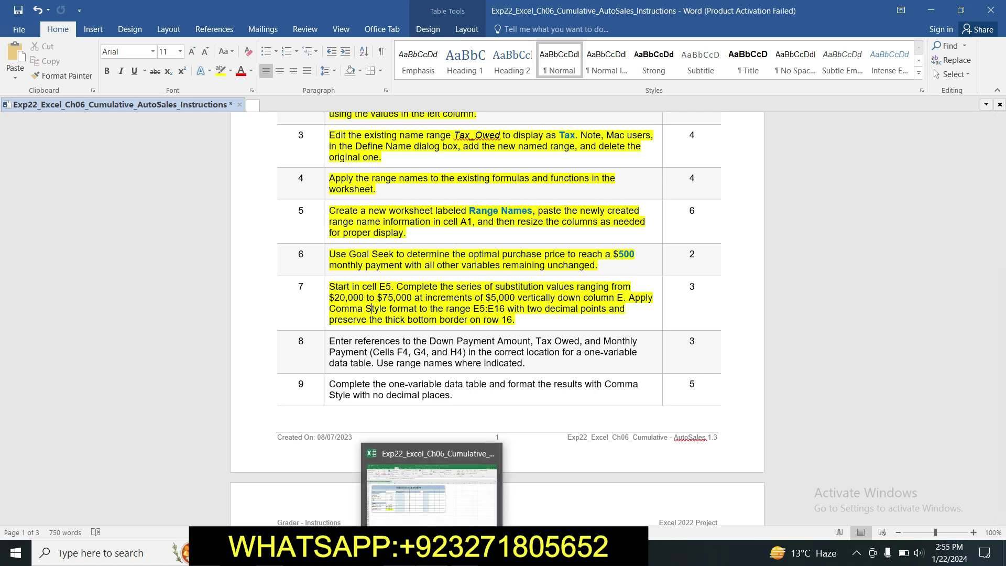
# - Return to the Excel workbook and enter $20,000 in cell E5 under Purchase Price, keeping that cell selected
pyautogui.click(432, 553)
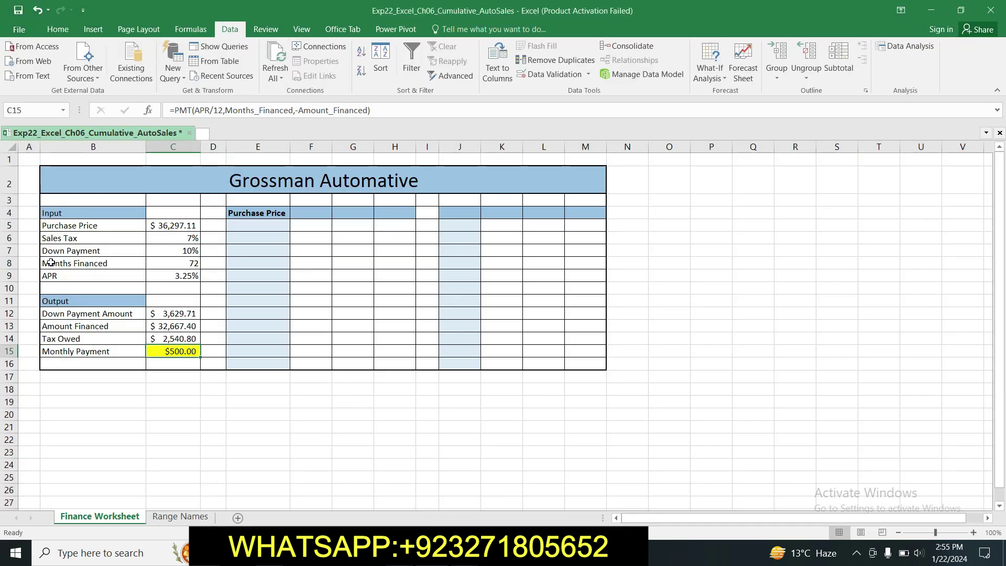
pyautogui.click(245, 227)
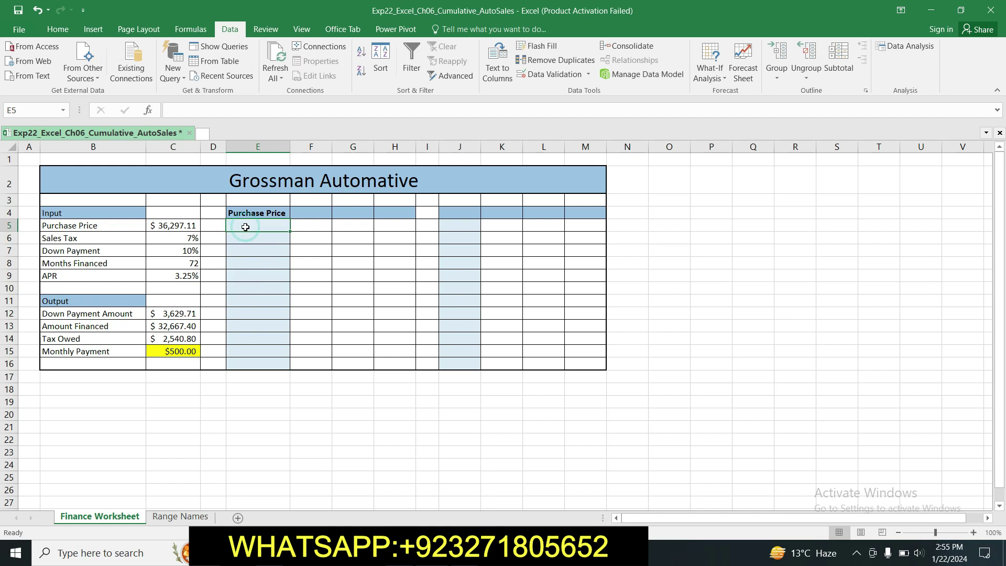
pyautogui.write('$20,000')
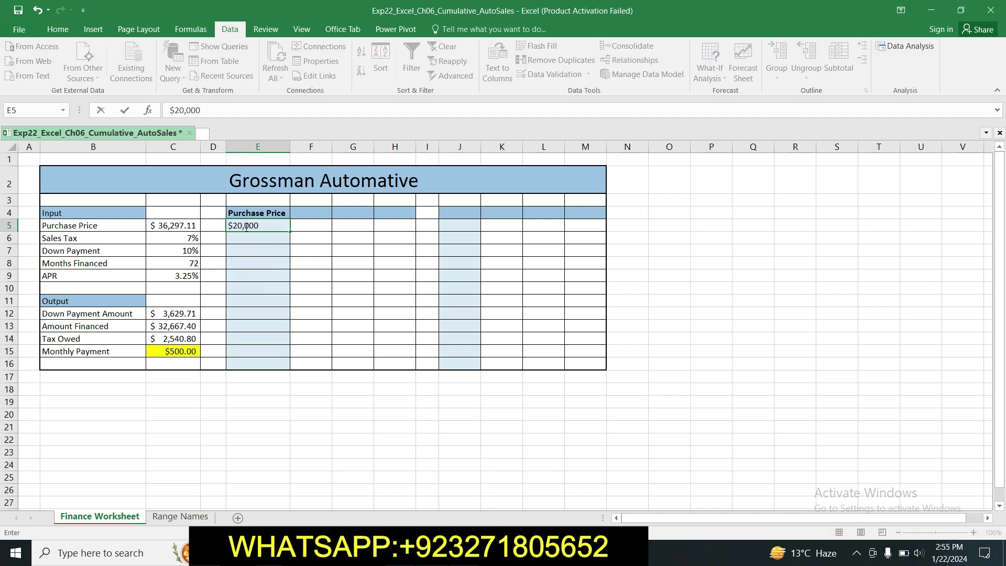
pyautogui.press('Return')
pyautogui.click(259, 225)
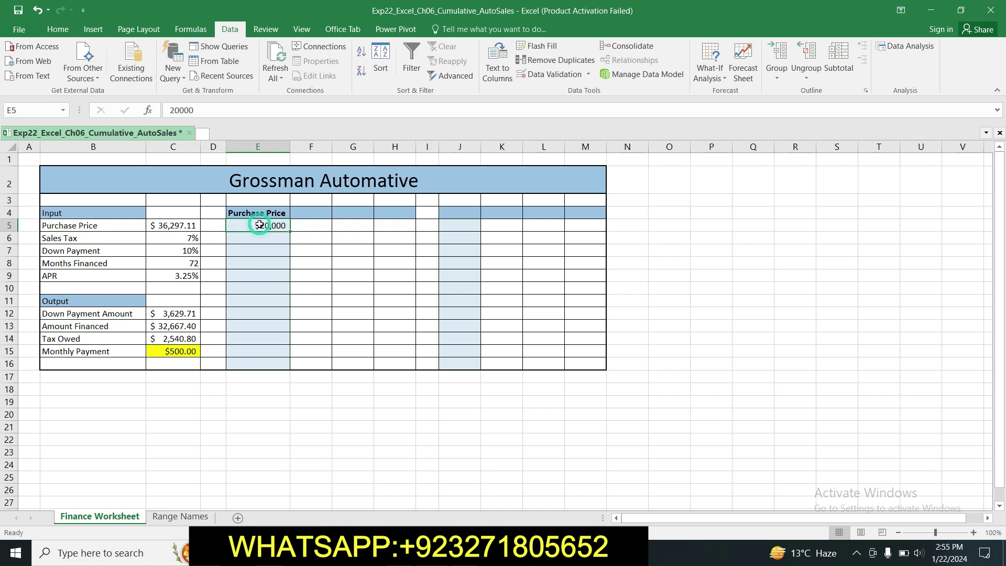
pyautogui.click(271, 237)
pyautogui.click(271, 225)
# - Open the Fill Series settings for cell E5, clear the step value and check the step 7 increment in the Word instructions
pyautogui.click(59, 30)
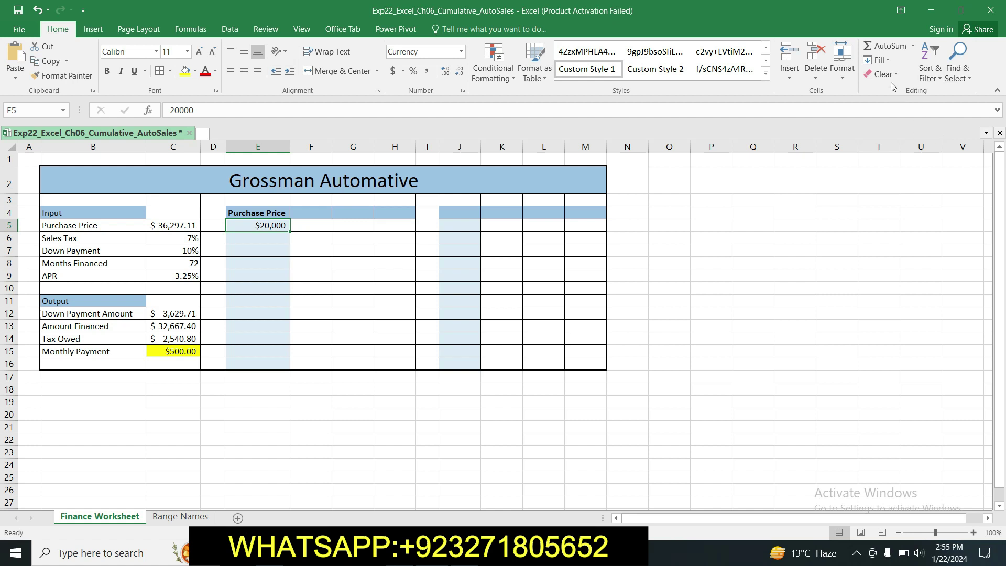
pyautogui.click(887, 60)
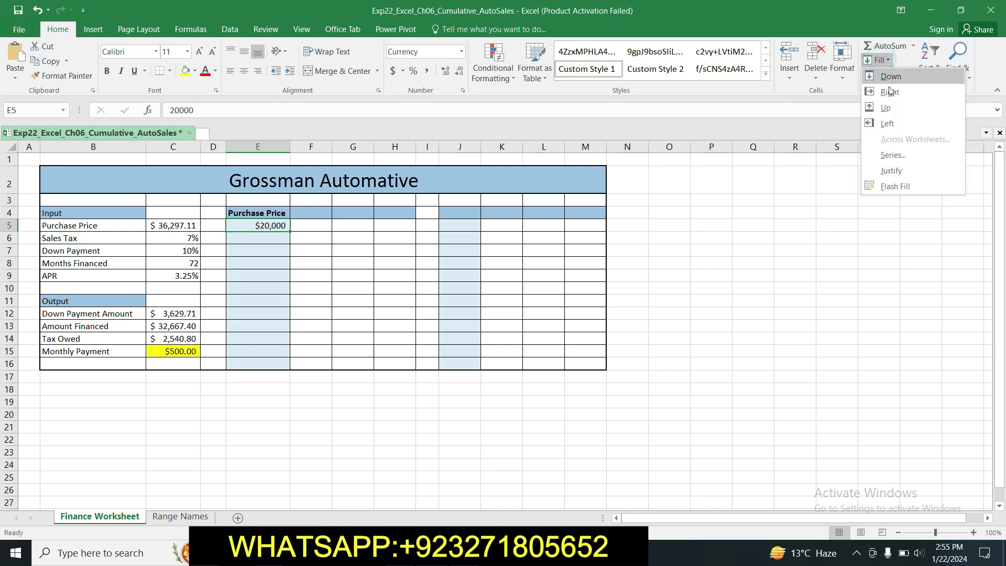
pyautogui.click(894, 155)
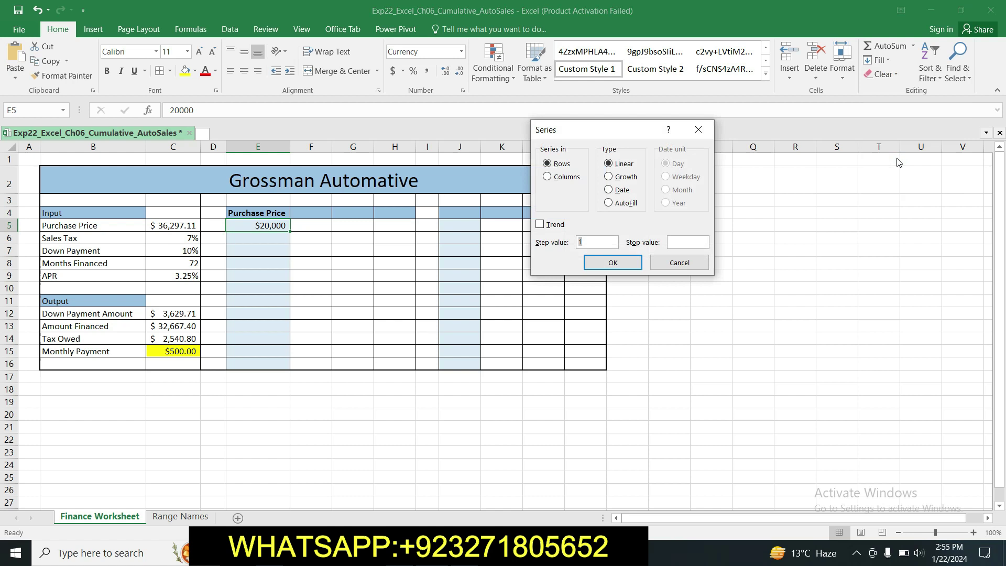
pyautogui.moveTo(650, 129); pyautogui.dragTo(623, 130)
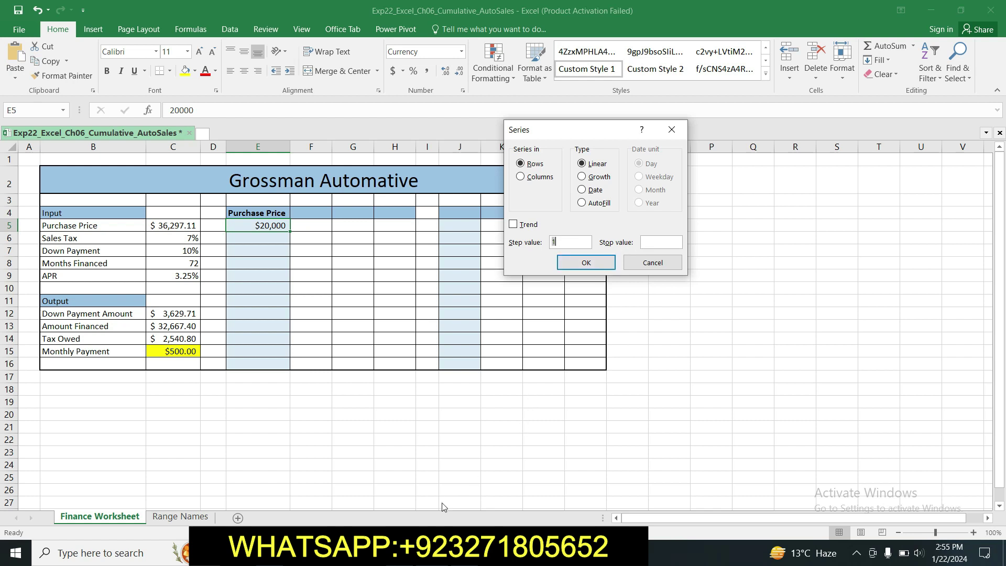
pyautogui.hotkey('alt', 'Tab')
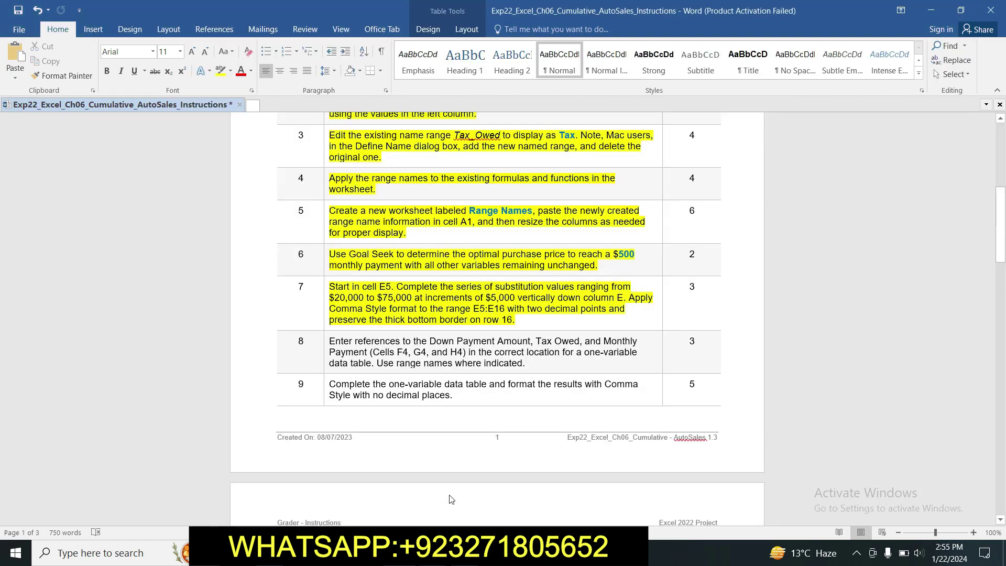
pyautogui.hotkey('alt', 'Tab')
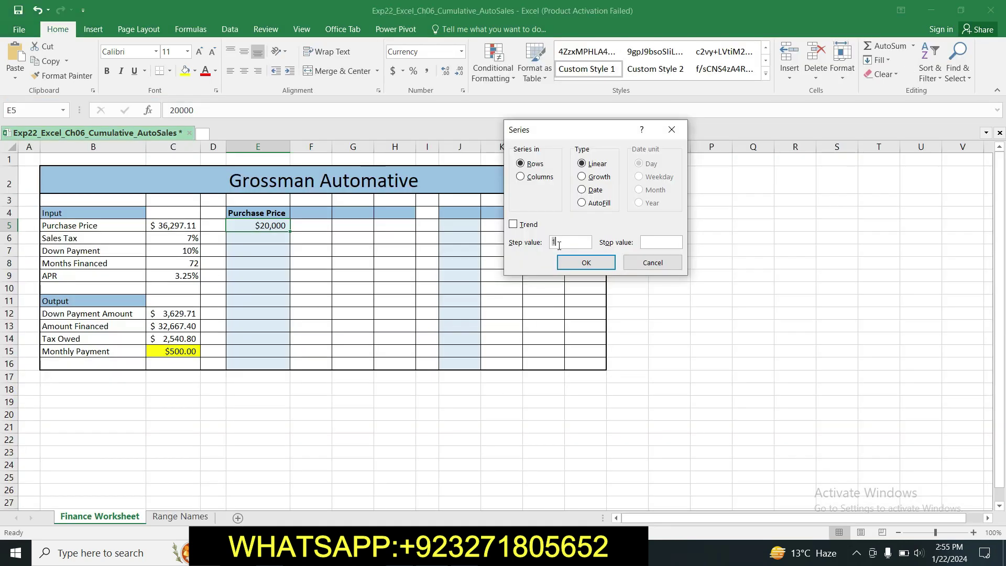
pyautogui.press('BackSpace')
pyautogui.hotkey('alt', 'Tab')
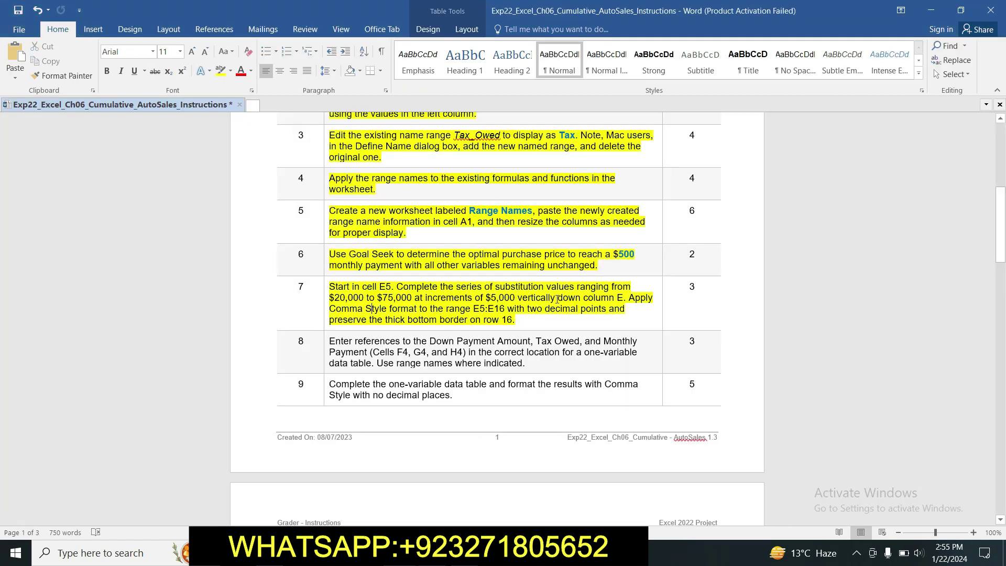
pyautogui.hotkey('alt', 'Tab')
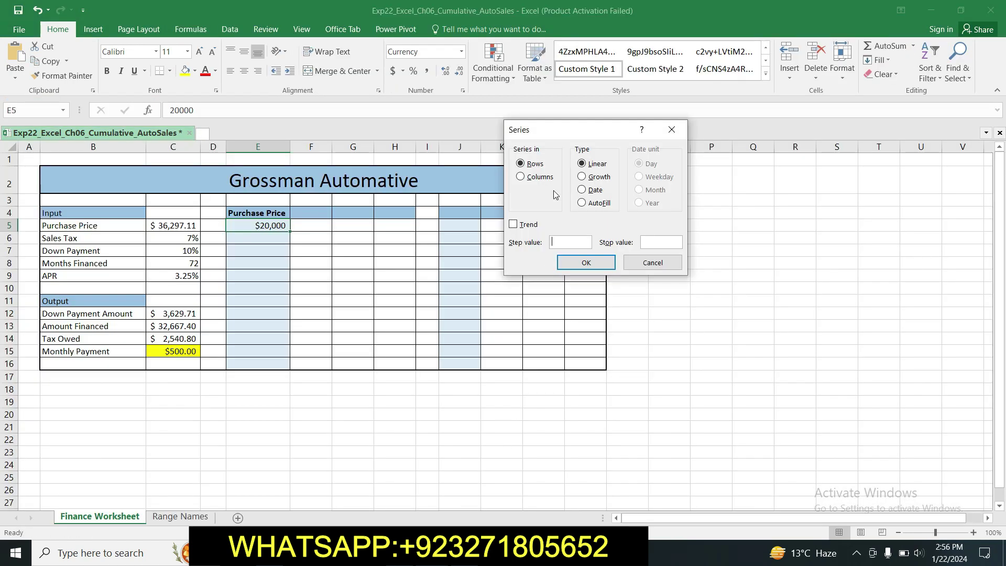
# - Fill a linear series down column E with a $5,000 step value and a $75,000 stop value, checking the limit in Word
pyautogui.click(520, 177)
pyautogui.click(567, 243)
pyautogui.write('$5,000')
pyautogui.hotkey('alt', 'Tab')
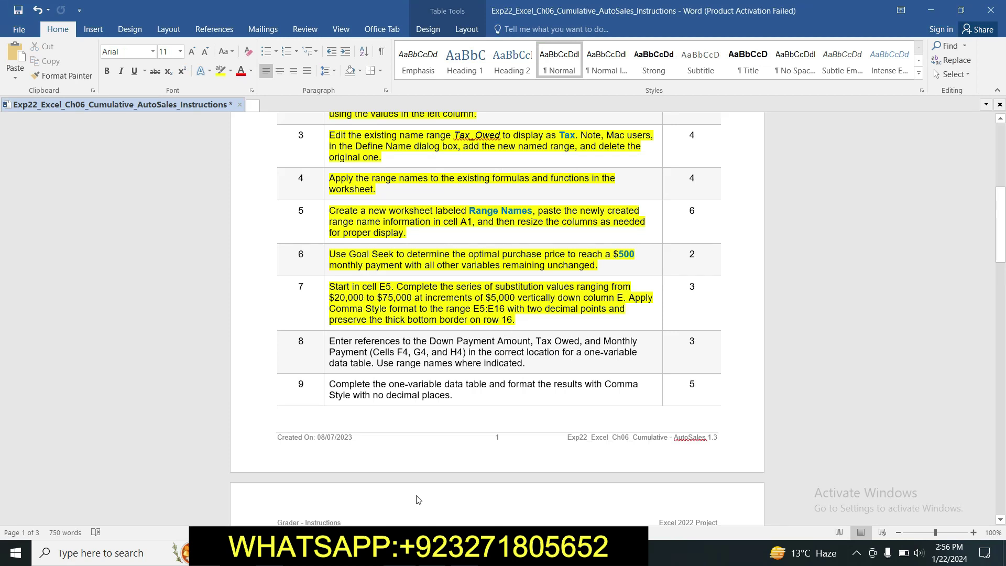
pyautogui.hotkey('alt', 'Tab')
pyautogui.click(650, 242)
pyautogui.click(650, 241)
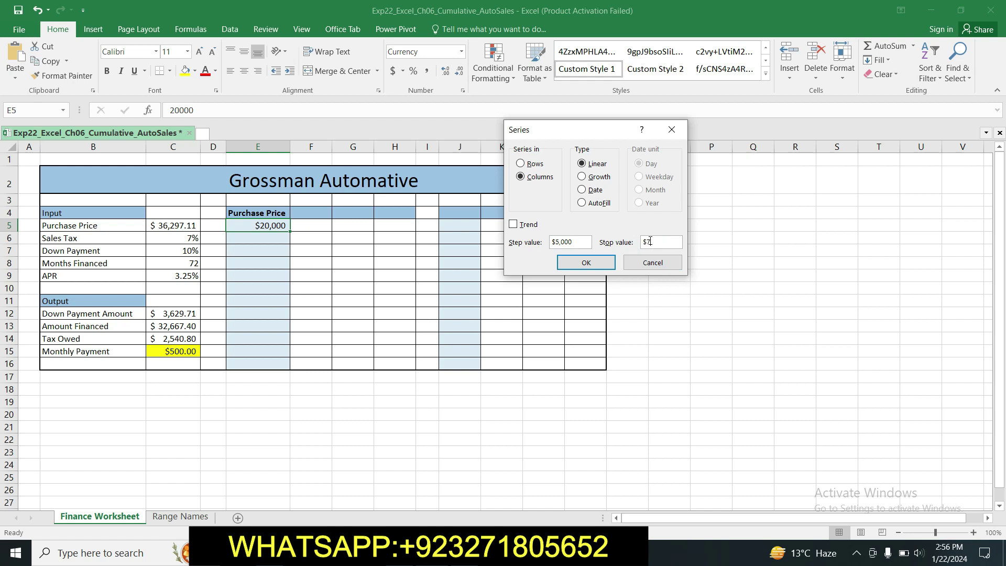
pyautogui.write('$75,000')
pyautogui.click(584, 265)
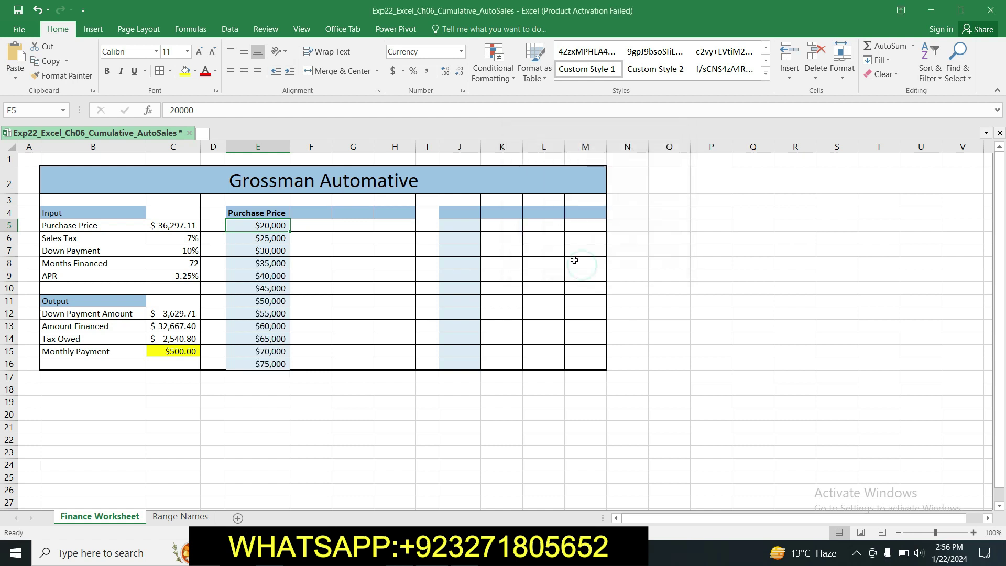
pyautogui.click(371, 287)
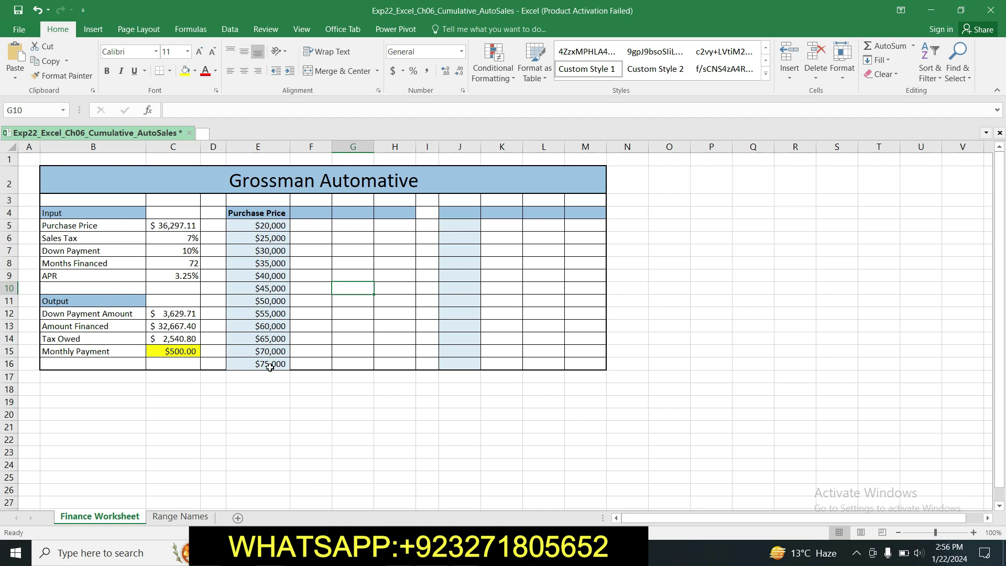
# - Copy the range reference E5:E16 from step 7 in Word and use it to select those cells in Excel
pyautogui.click(386, 553)
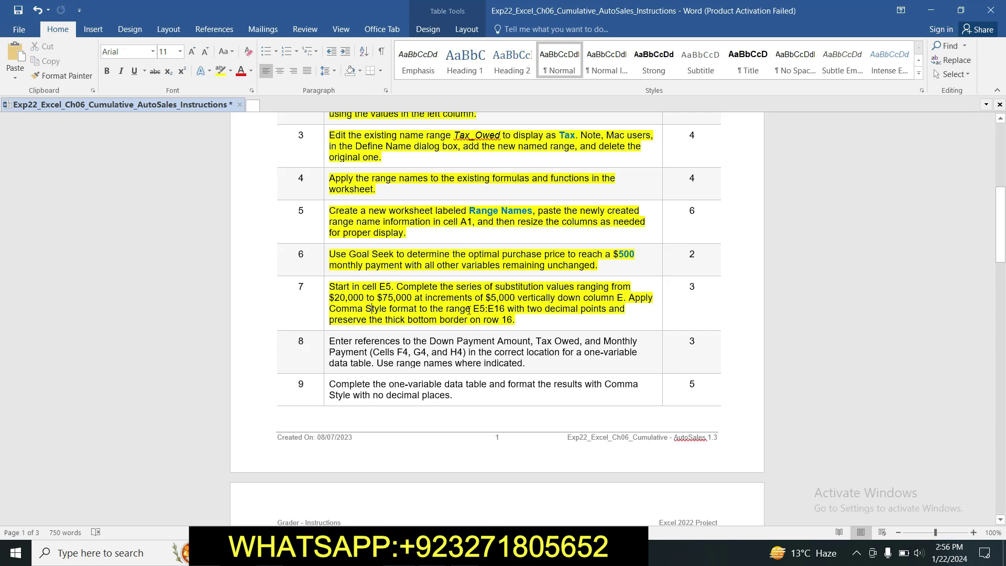
pyautogui.moveTo(474, 308); pyautogui.dragTo(501, 309)
pyautogui.hotkey('ctrl', 'c')
pyautogui.click(452, 553)
pyautogui.click(45, 108)
pyautogui.hotkey('ctrl', 'v')
pyautogui.press('Return')
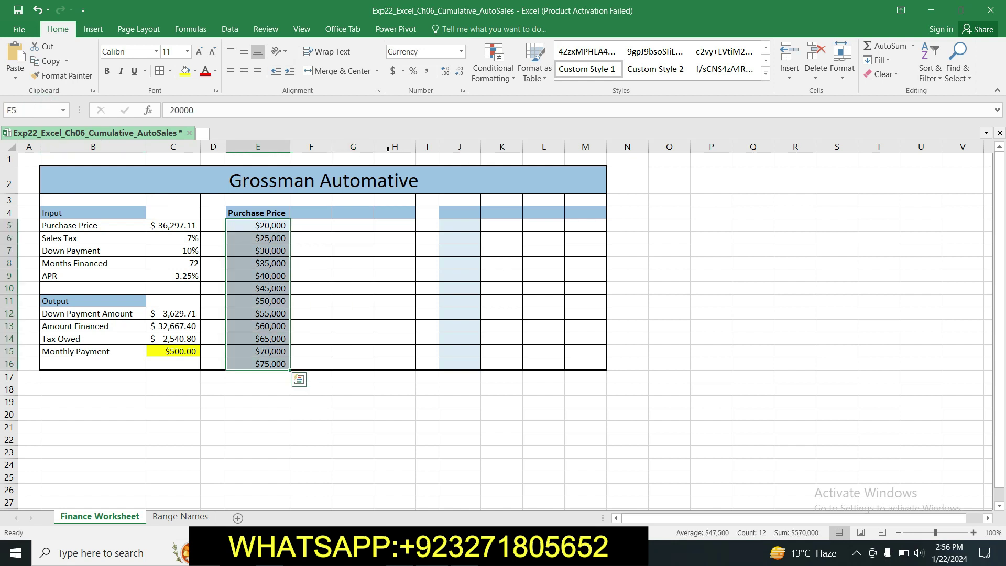
# - Apply Comma Style with two decimal places to the purchase prices in E5:E16
pyautogui.click(462, 91)
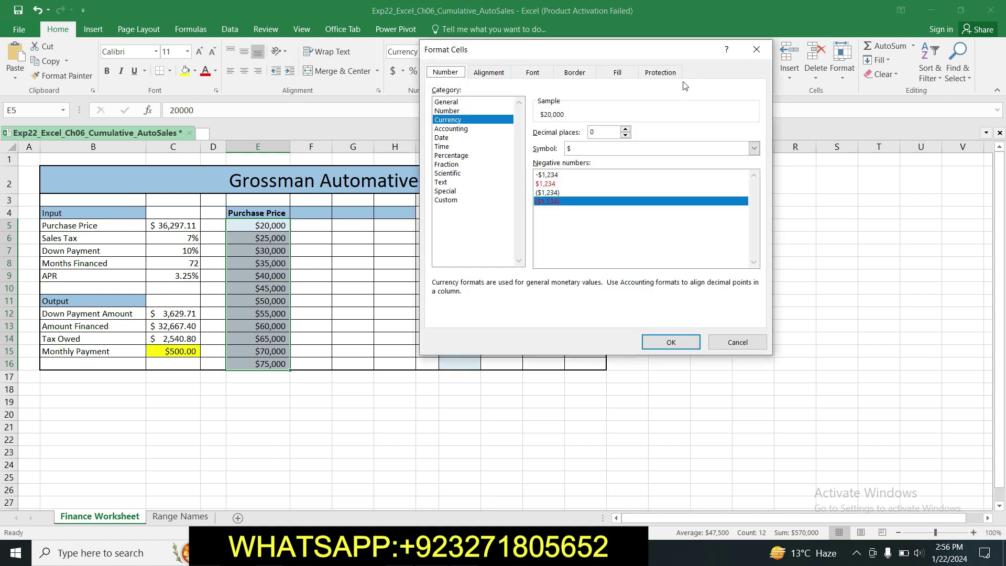
pyautogui.click(756, 50)
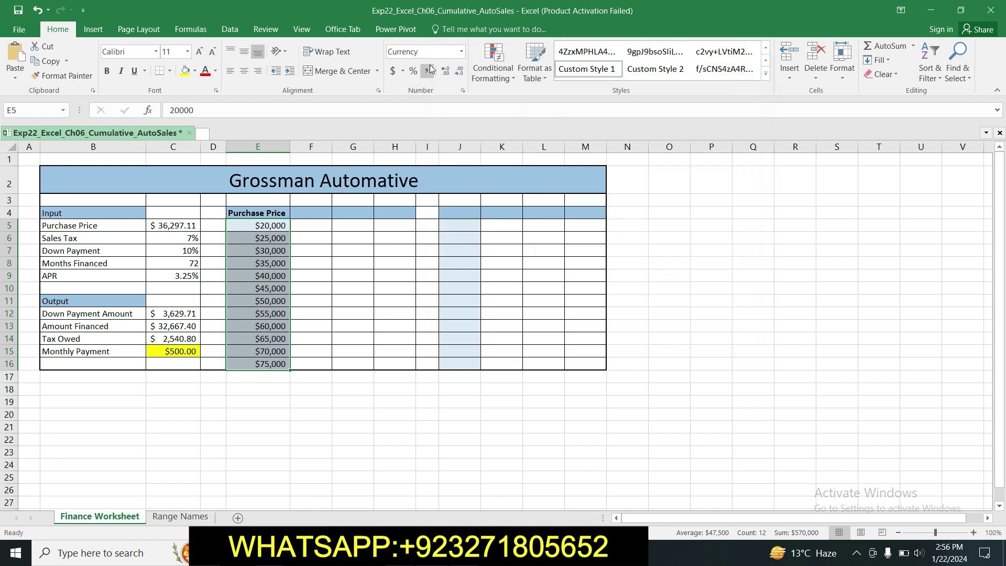
pyautogui.click(429, 71)
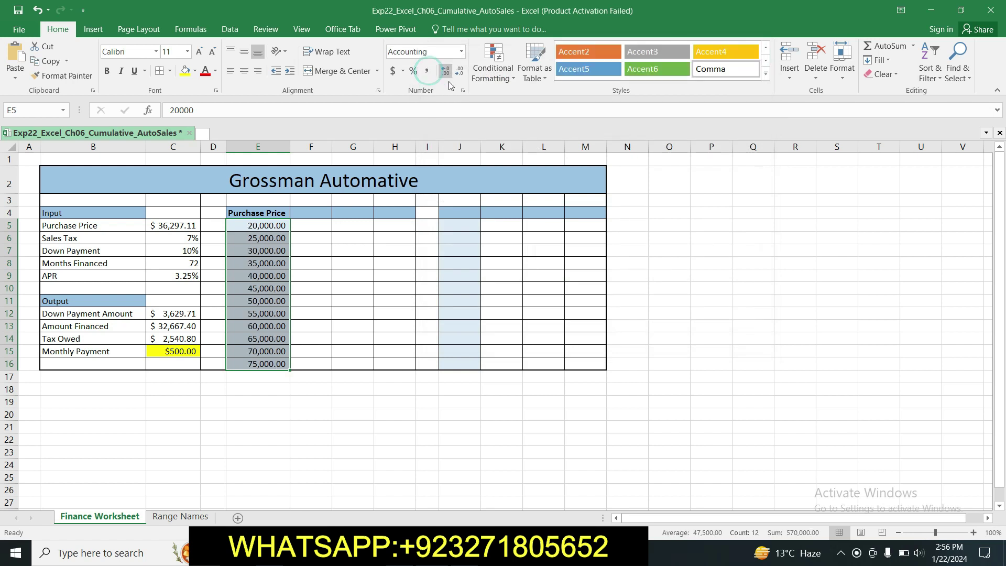
pyautogui.click(462, 92)
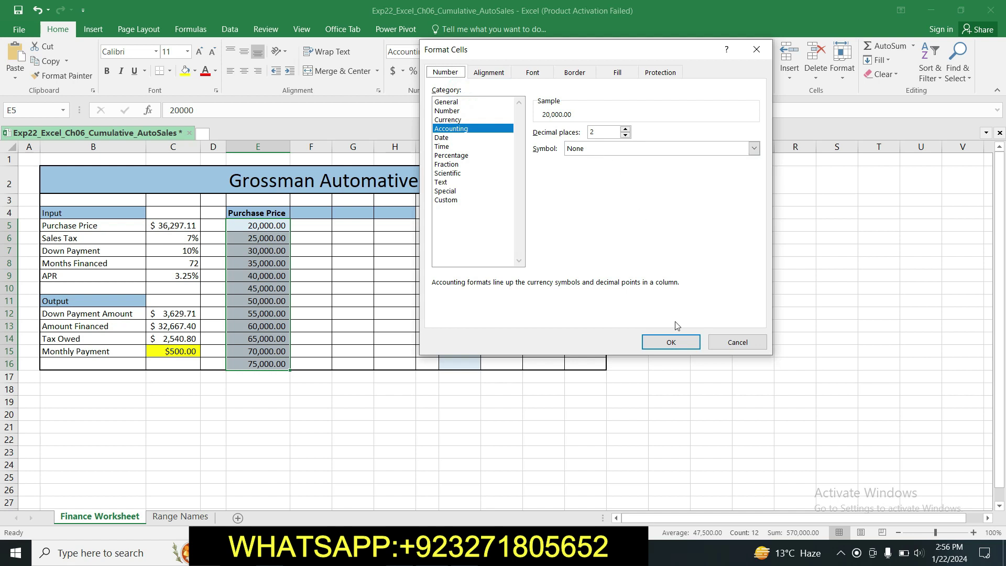
pyautogui.click(672, 343)
pyautogui.click(540, 277)
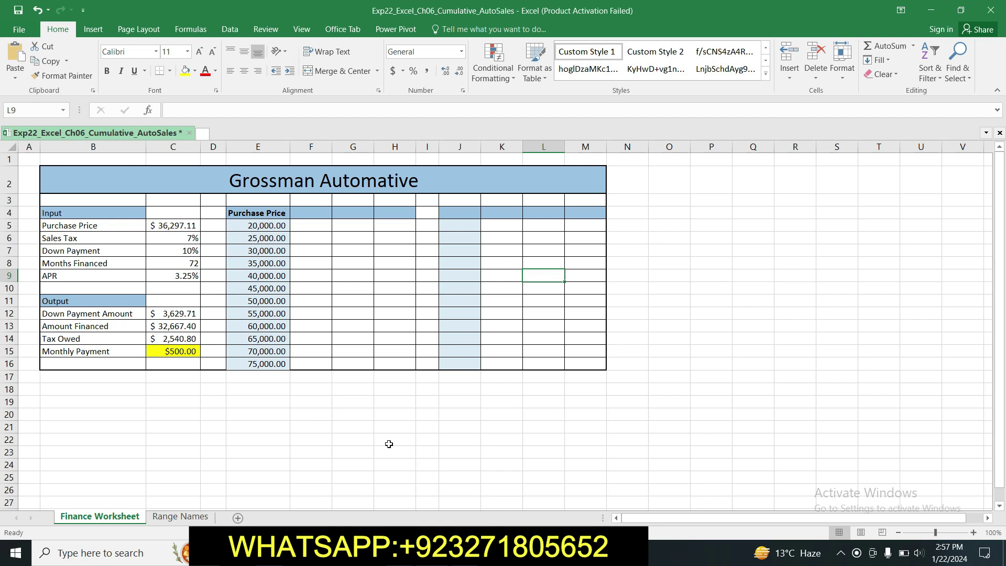
# - Check the row 16 border requirement in Word, and apply a thick bottom border to cell E16 in Excel
pyautogui.click(356, 553)
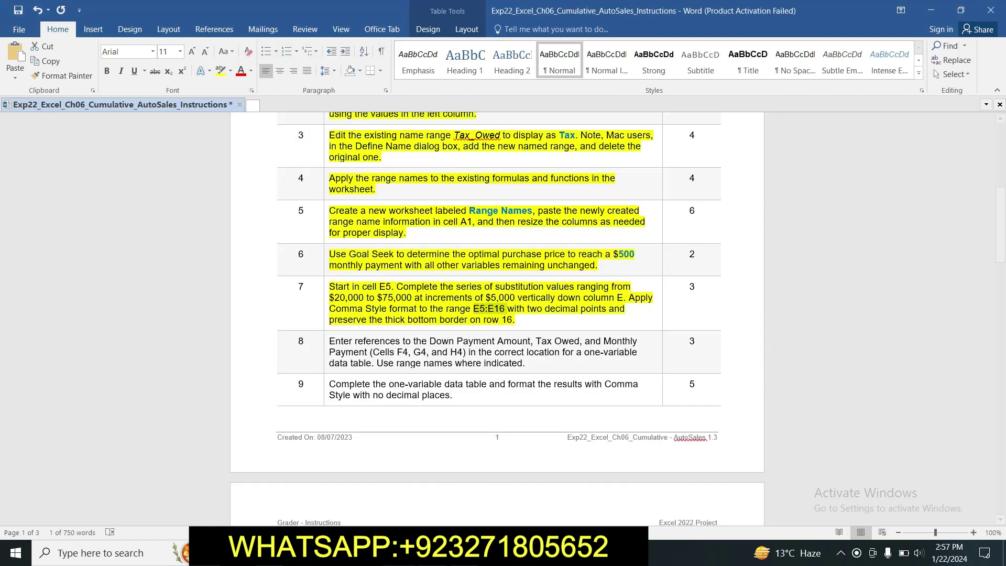
pyautogui.click(566, 318)
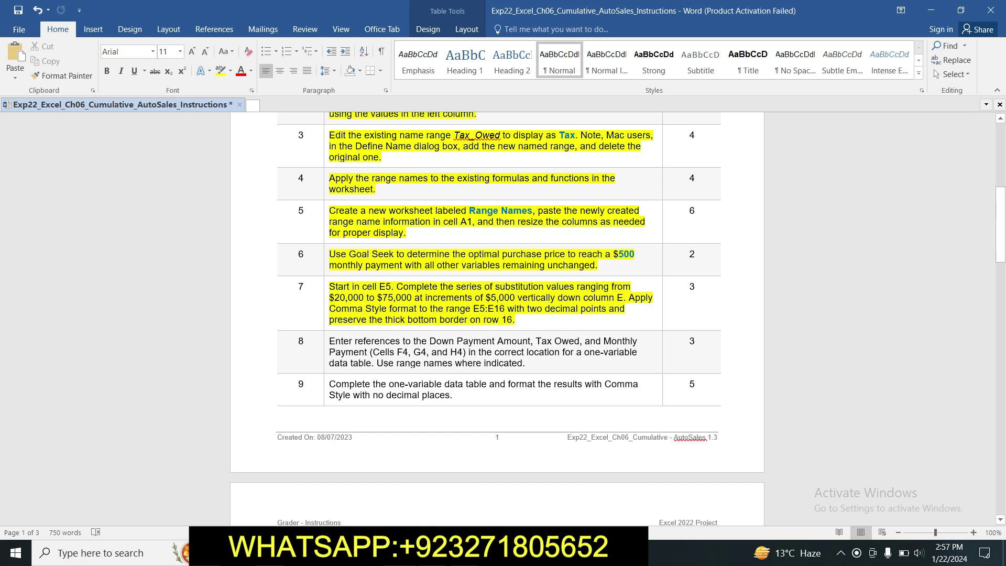
pyautogui.click(377, 553)
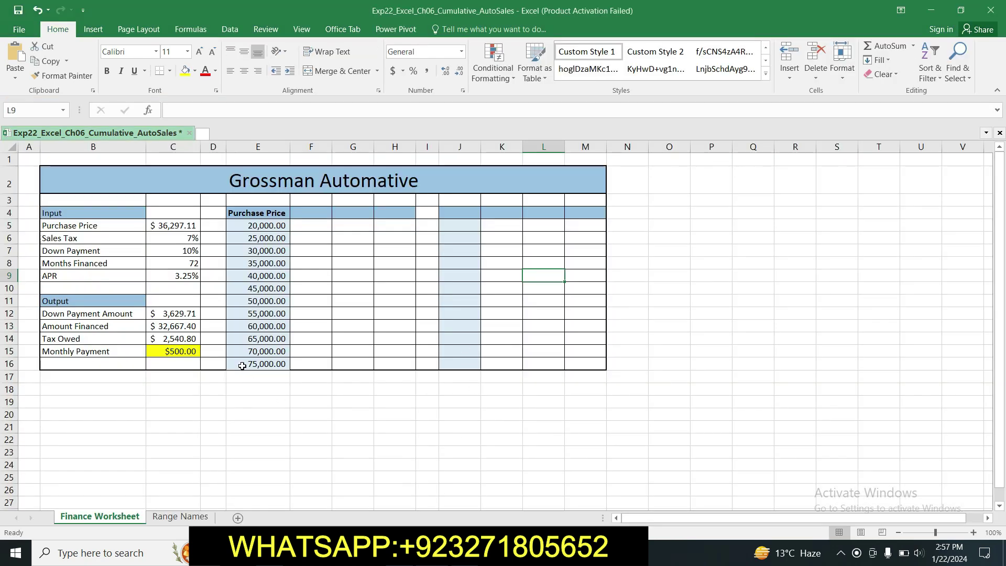
pyautogui.click(242, 365)
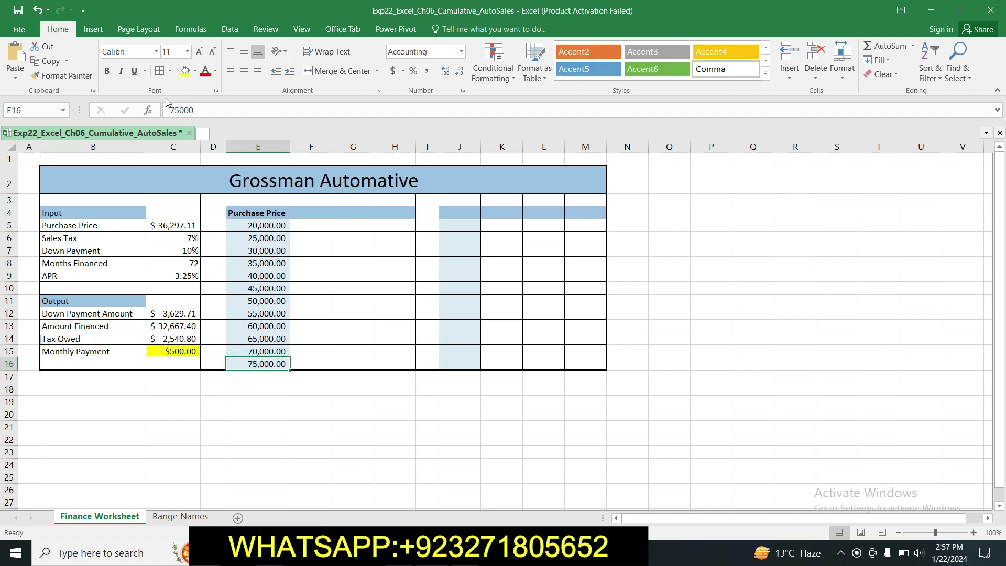
pyautogui.click(170, 71)
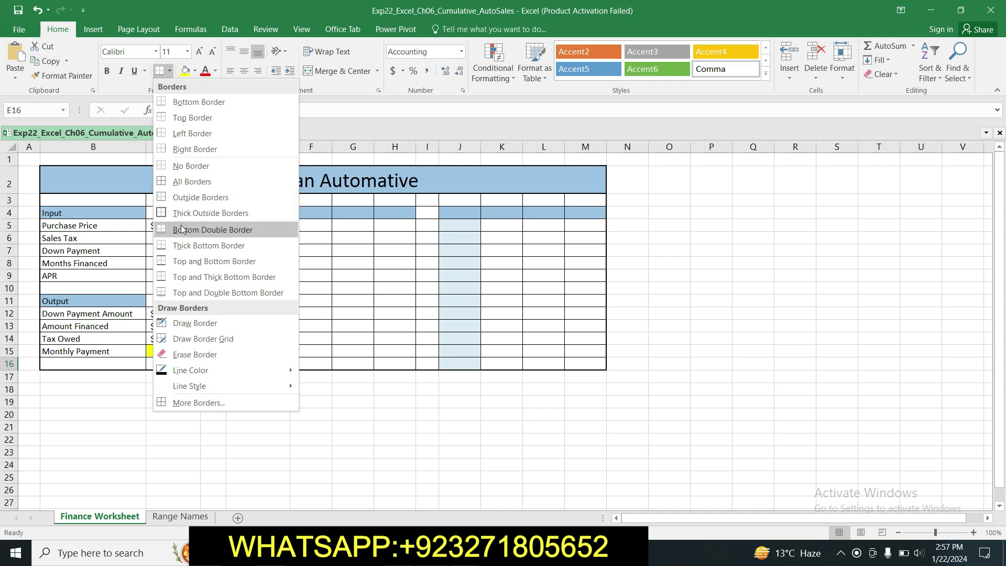
pyautogui.click(183, 245)
pyautogui.click(349, 387)
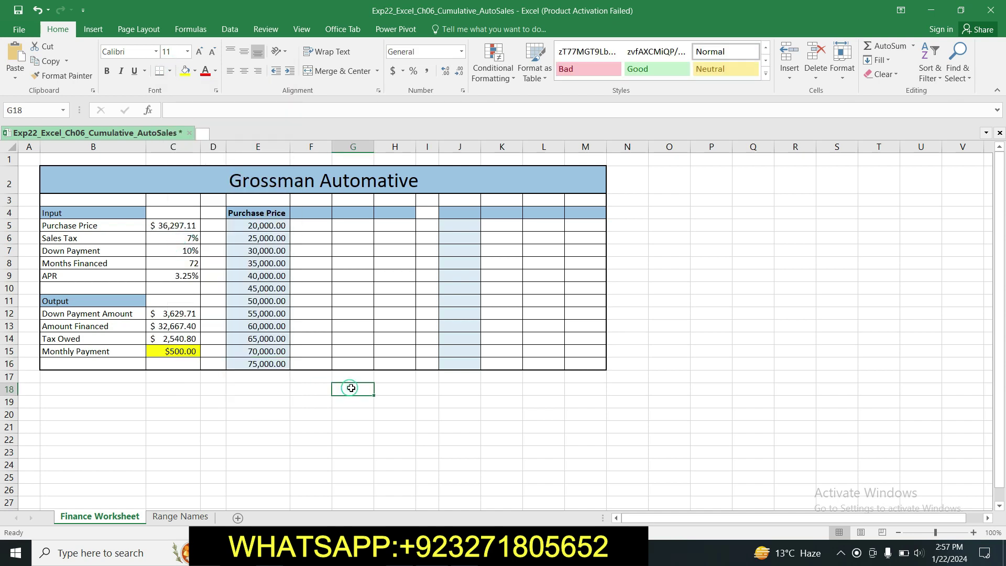
# - Switch to the Word instructions and highlight the step 8 text about the one-variable data table references in yellow
pyautogui.hotkey('alt', 'Tab')
pyautogui.click(459, 354)
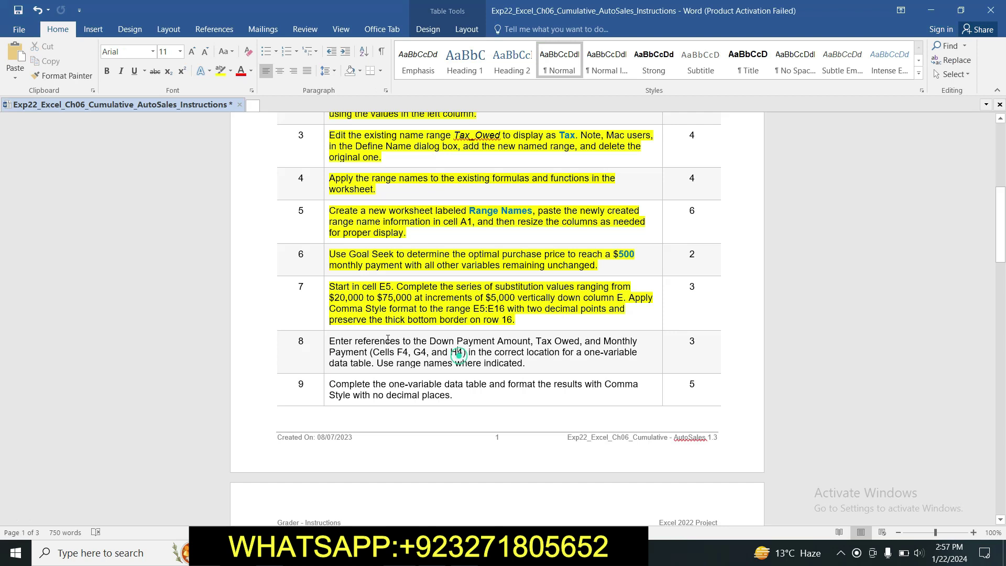
pyautogui.click(325, 341)
pyautogui.click(373, 319)
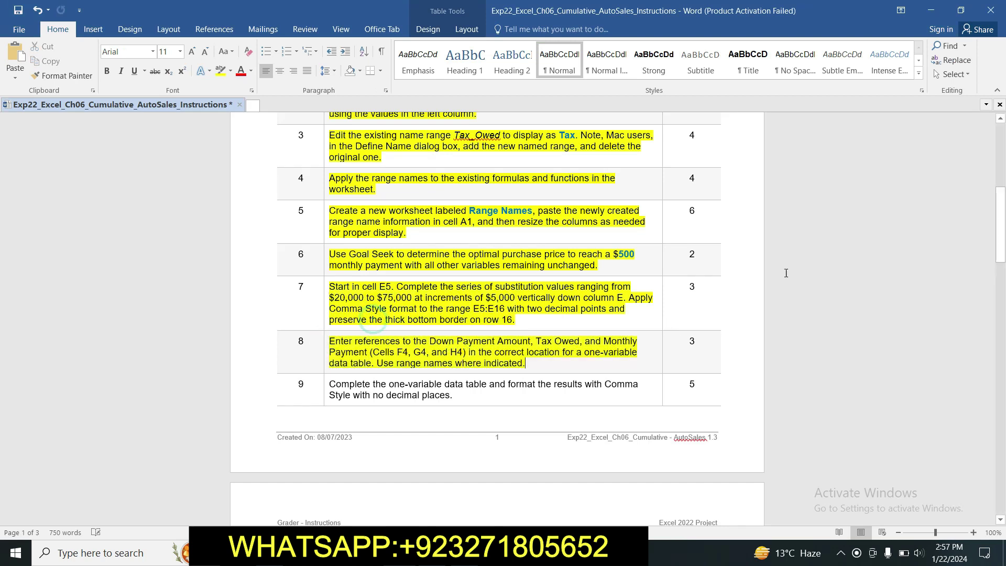
pyautogui.moveTo(1003, 214); pyautogui.dragTo(1003, 231)
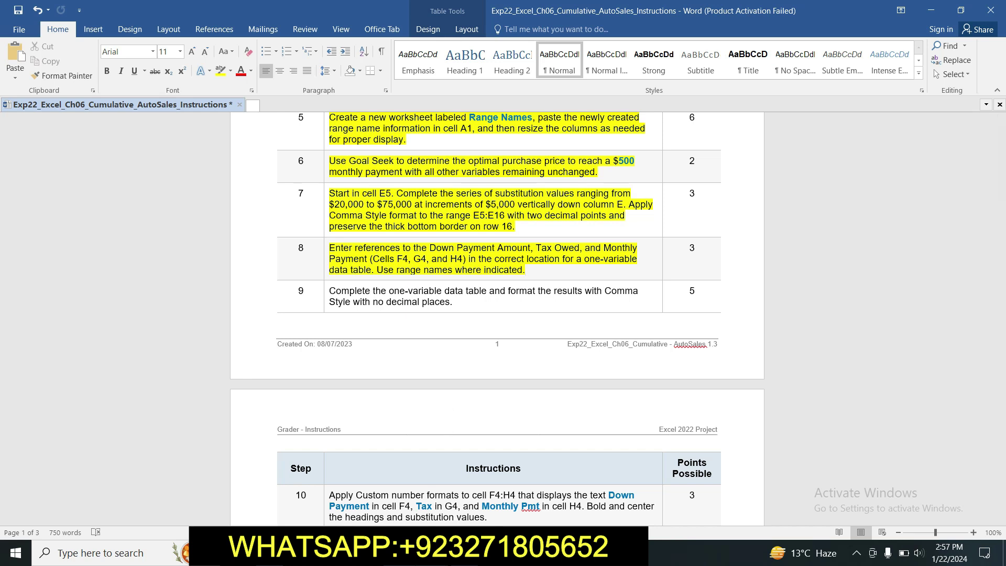
# - Switch to the Excel workbook, recheck step 8 in Word, and enter =Down_Payment_Amount in cell F4 of the Finance Worksheet
pyautogui.click(434, 552)
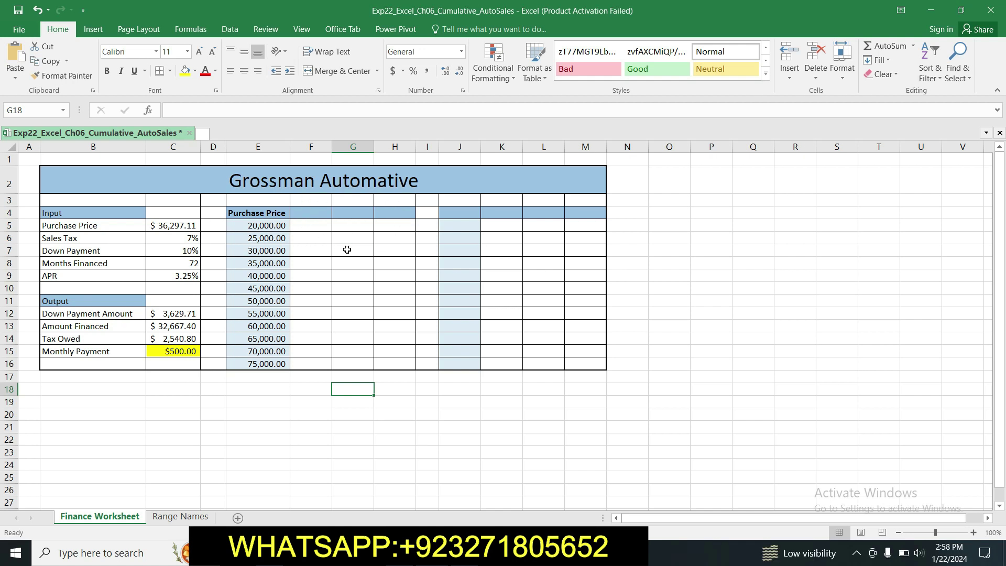
pyautogui.click(315, 216)
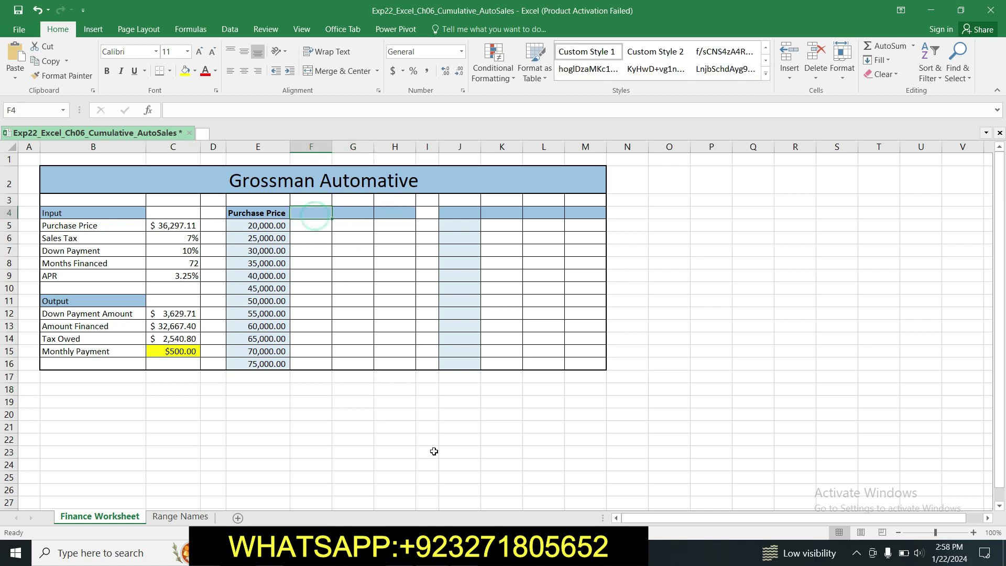
pyautogui.hotkey('alt', 'Tab')
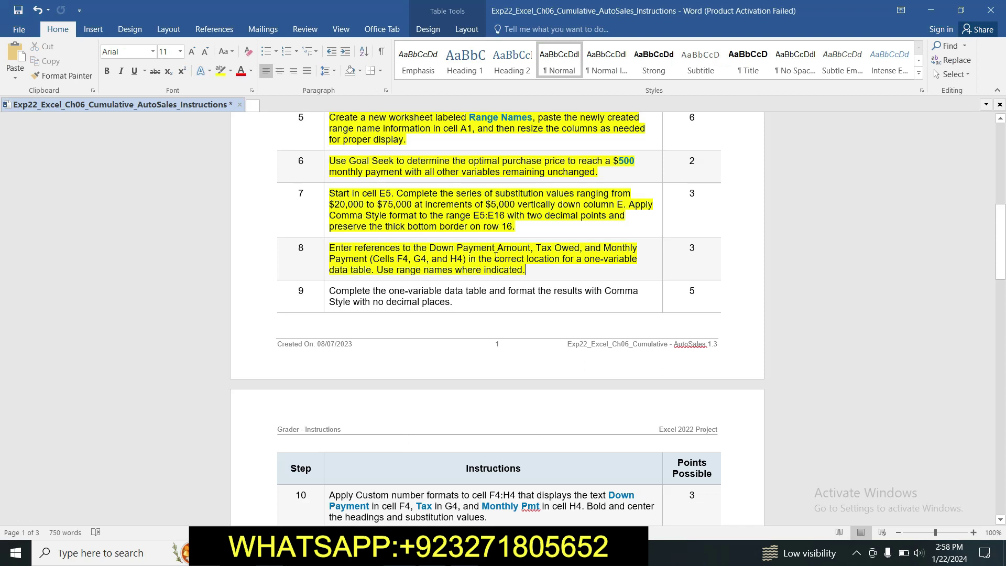
pyautogui.hotkey('alt', 'Tab')
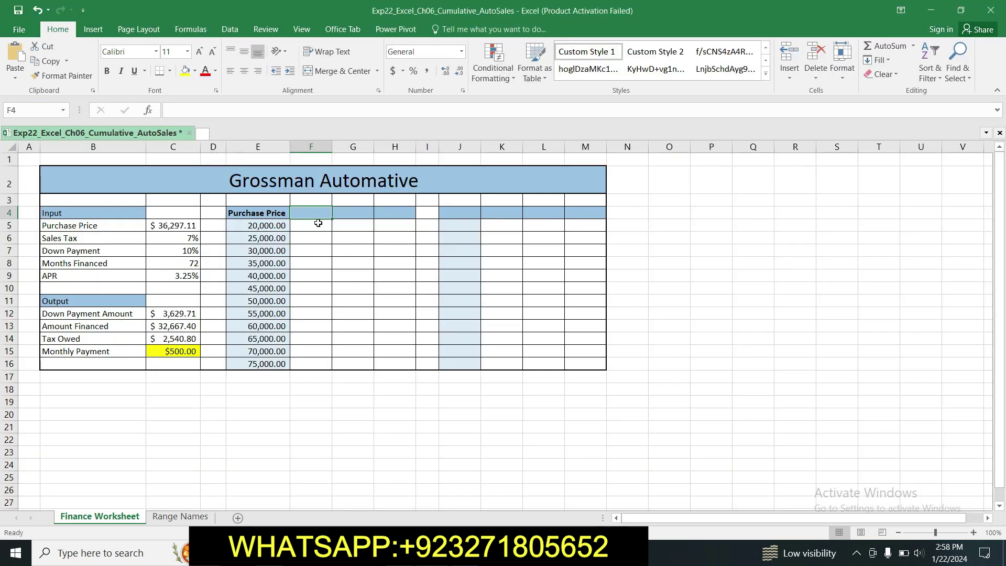
pyautogui.write('=')
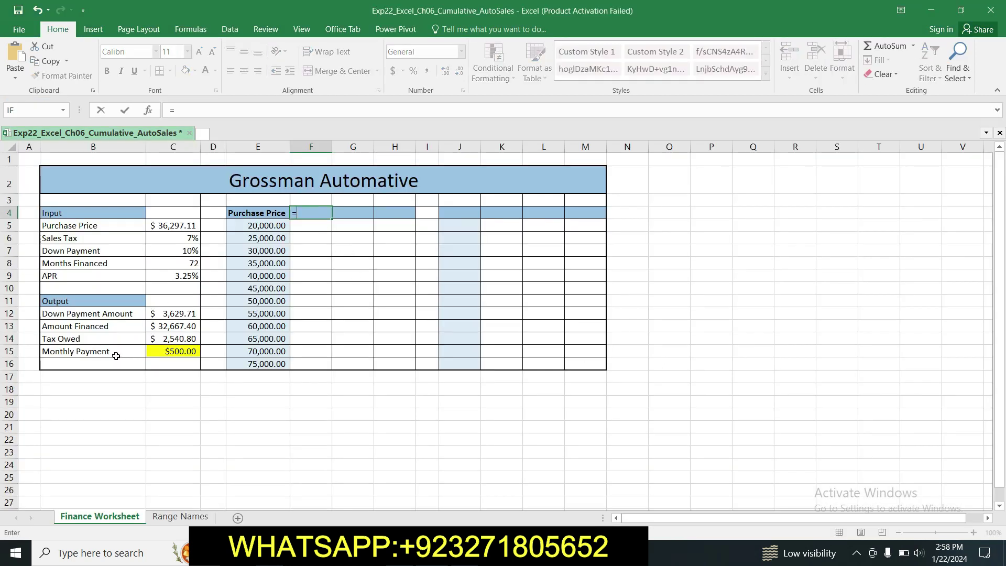
pyautogui.click(174, 314)
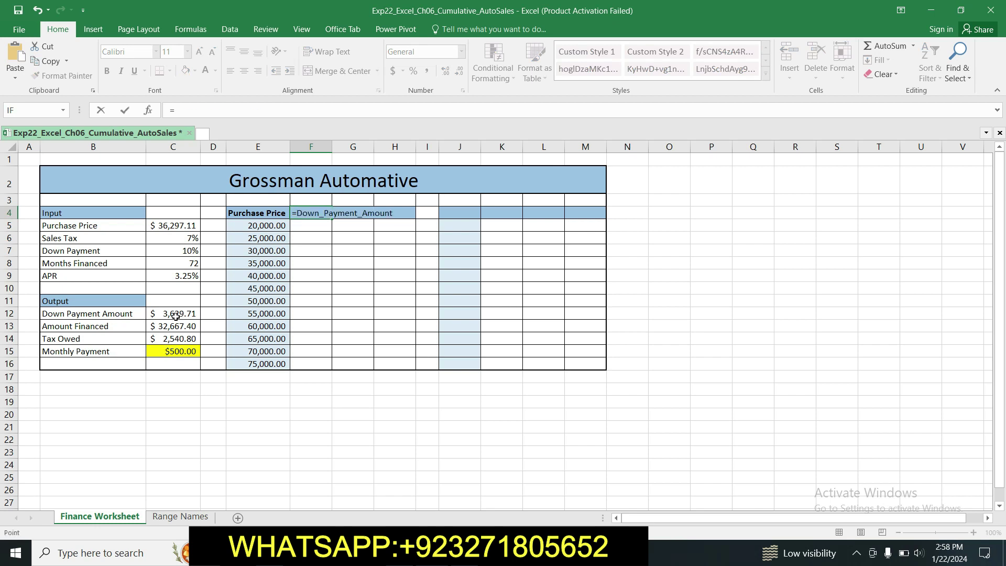
pyautogui.press('Return')
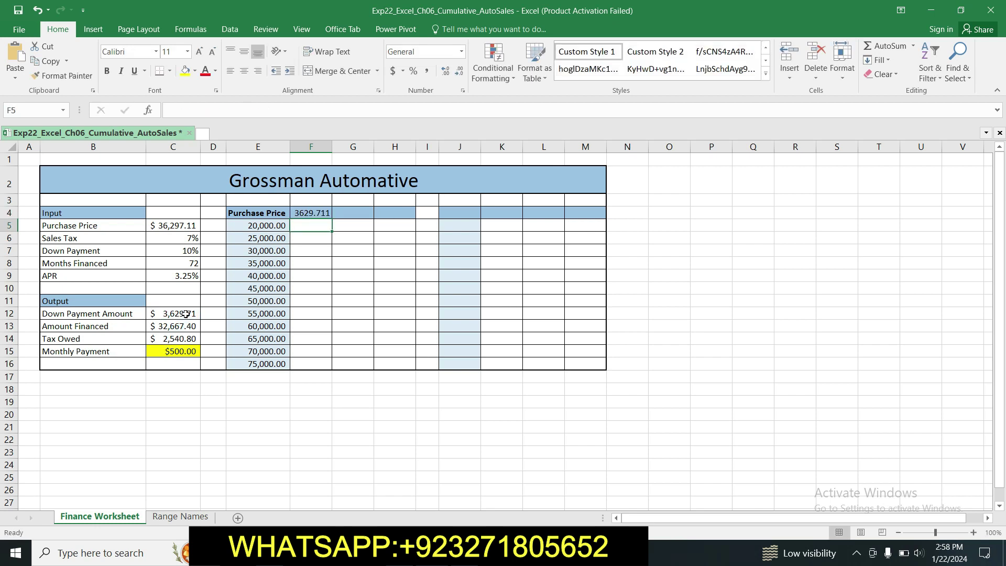
# - Check the step 8 references in Word, and enter =Tax_Owed in cell G4 in Excel
pyautogui.hotkey('alt', 'Tab')
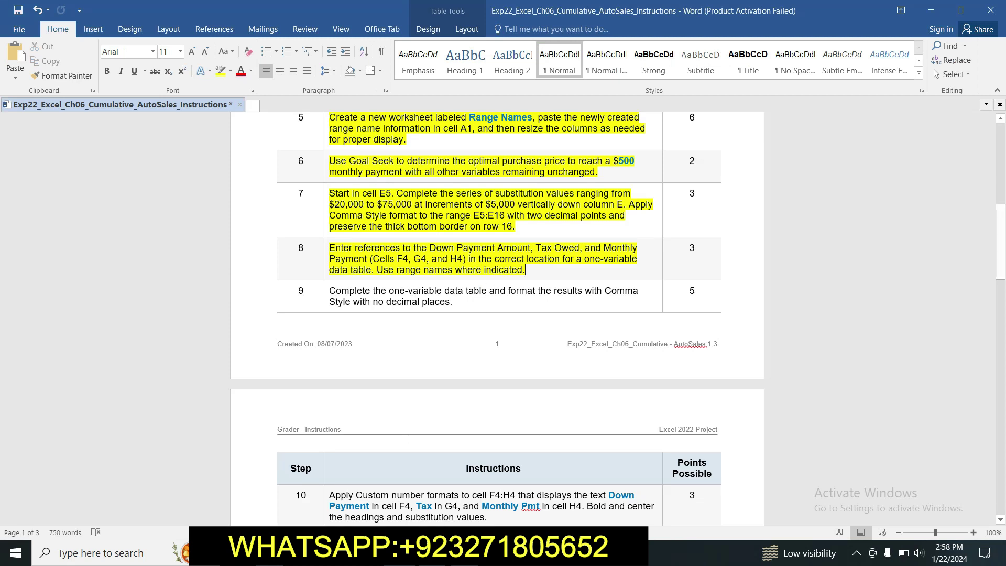
pyautogui.hotkey('alt', 'Tab')
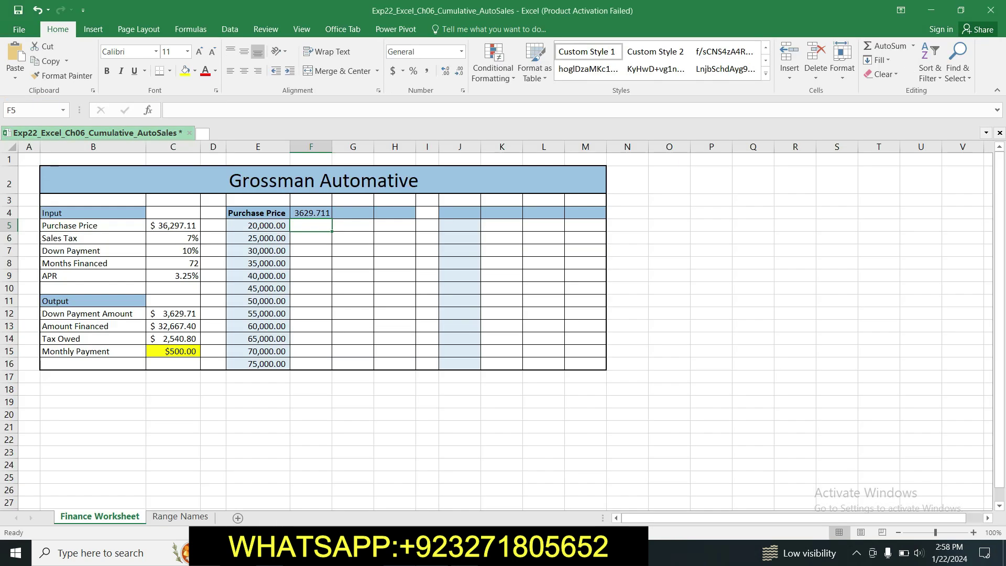
pyautogui.click(366, 215)
pyautogui.write('=')
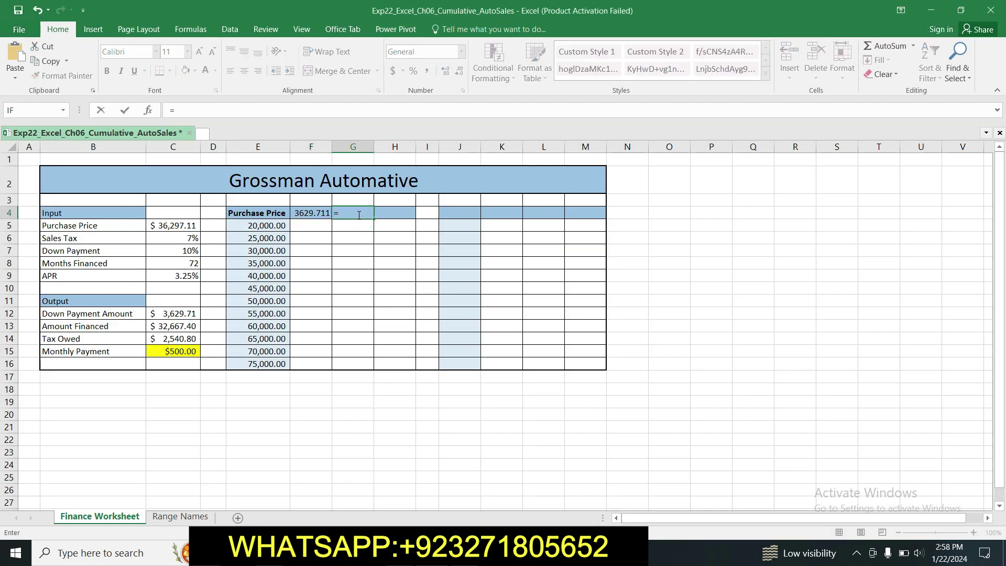
pyautogui.click(166, 340)
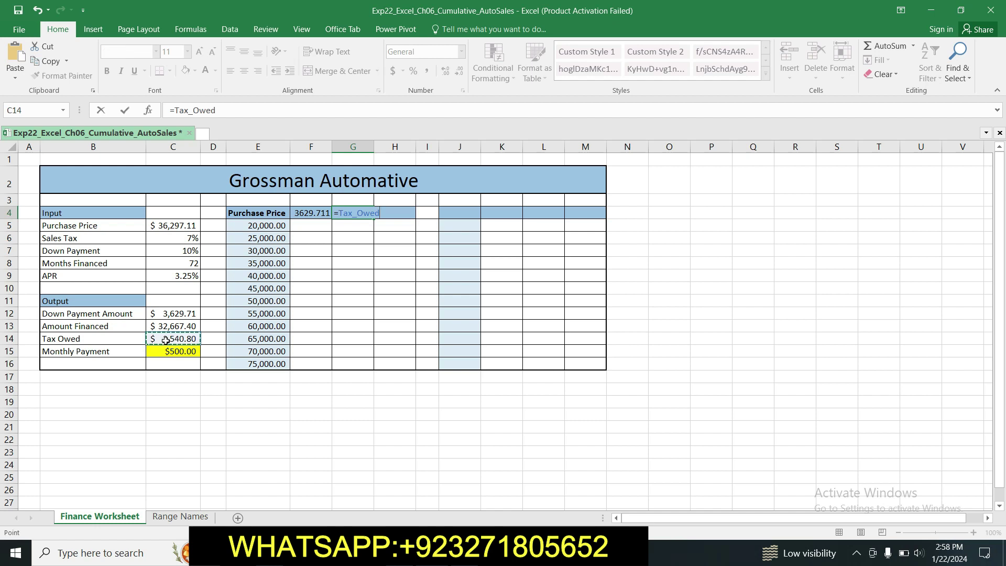
pyautogui.press('Return')
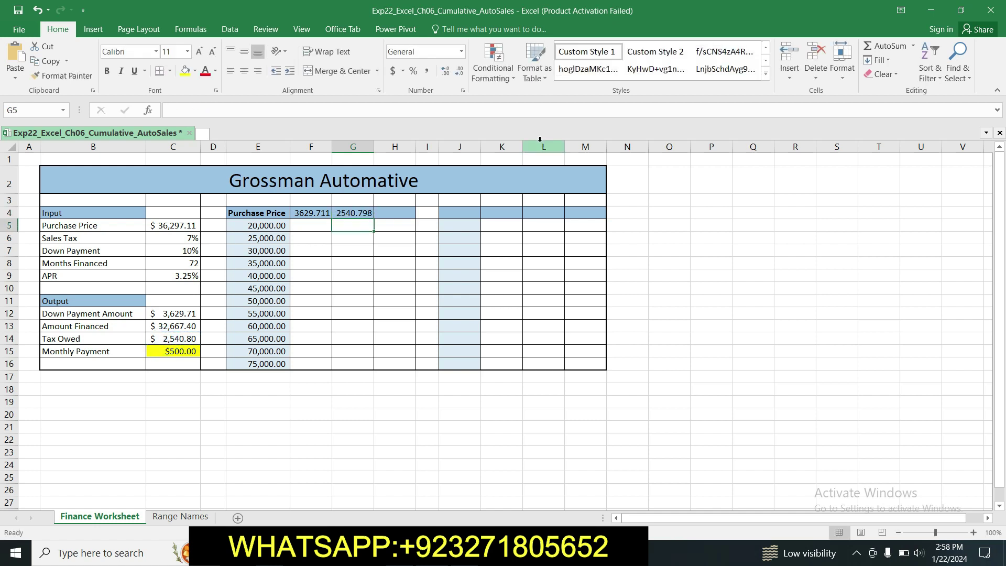
# - Recheck step 8 in Word, and enter a reference to the Monthly Payment in C15 in cell H4 in Excel
pyautogui.hotkey('alt', 'Tab')
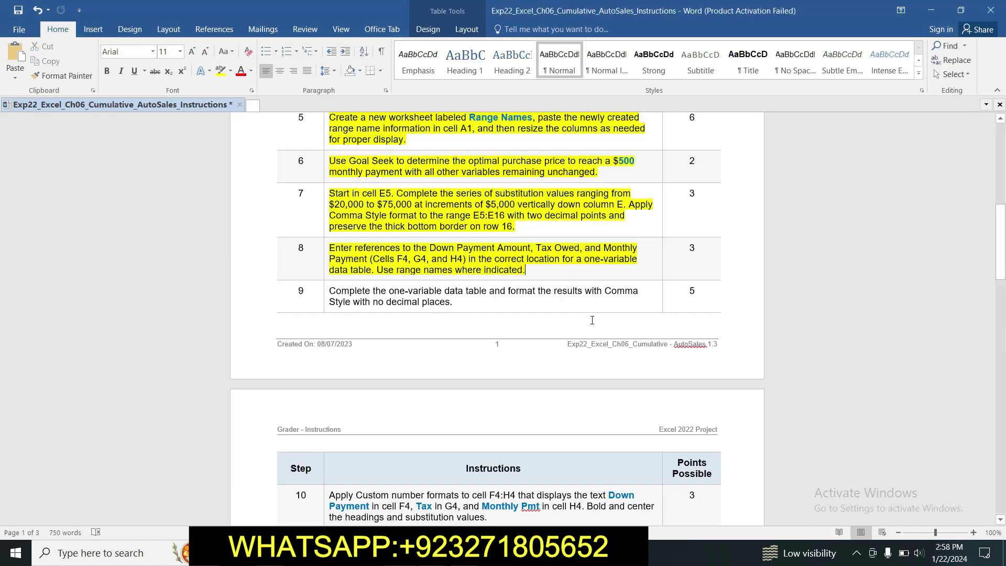
pyautogui.hotkey('alt', 'Tab')
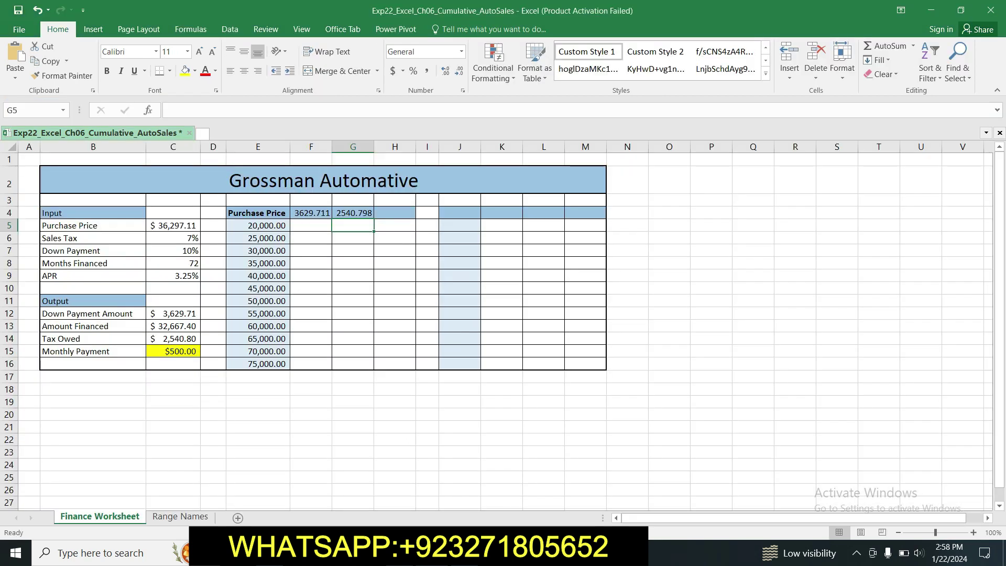
pyautogui.click(394, 213)
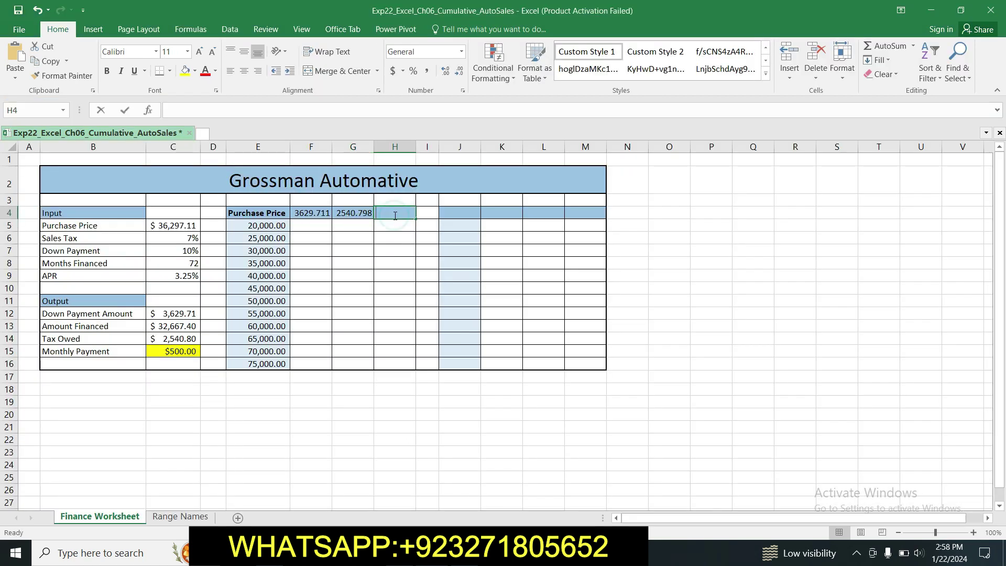
pyautogui.write('=')
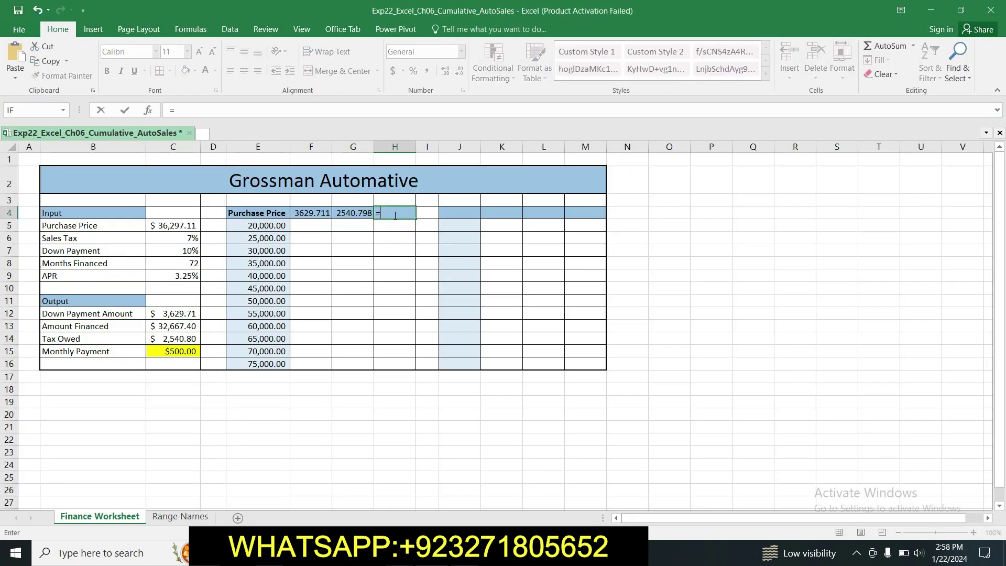
pyautogui.click(165, 351)
pyautogui.press('Return')
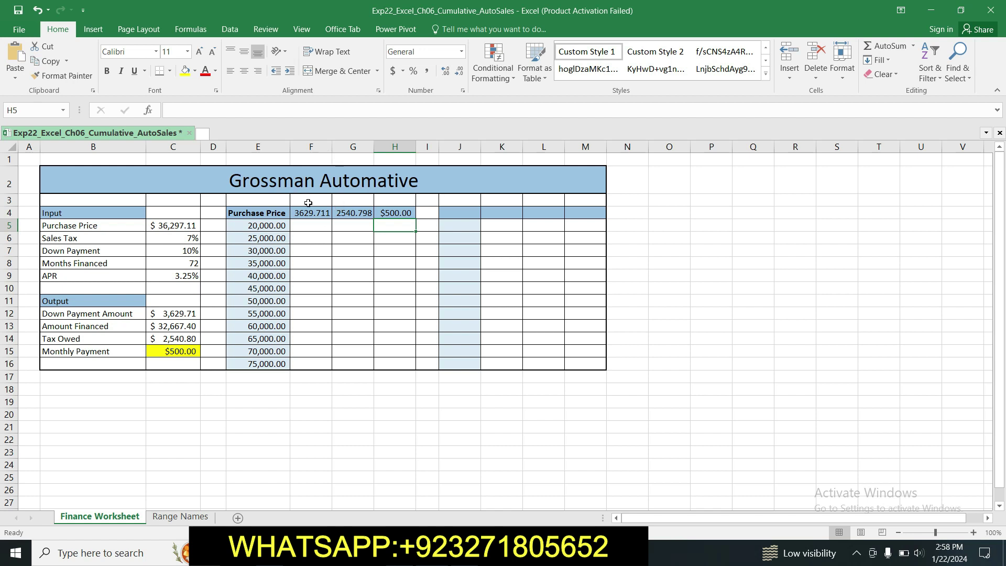
# - Switch to the Word instructions and highlight the step 9 text about completing the one-variable data table in yellow
pyautogui.click(348, 553)
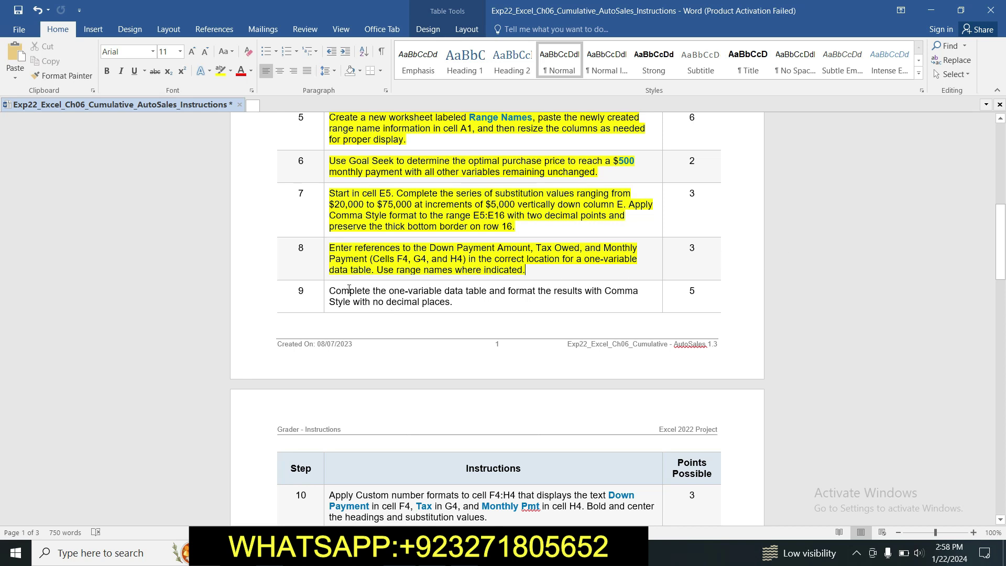
pyautogui.click(325, 292)
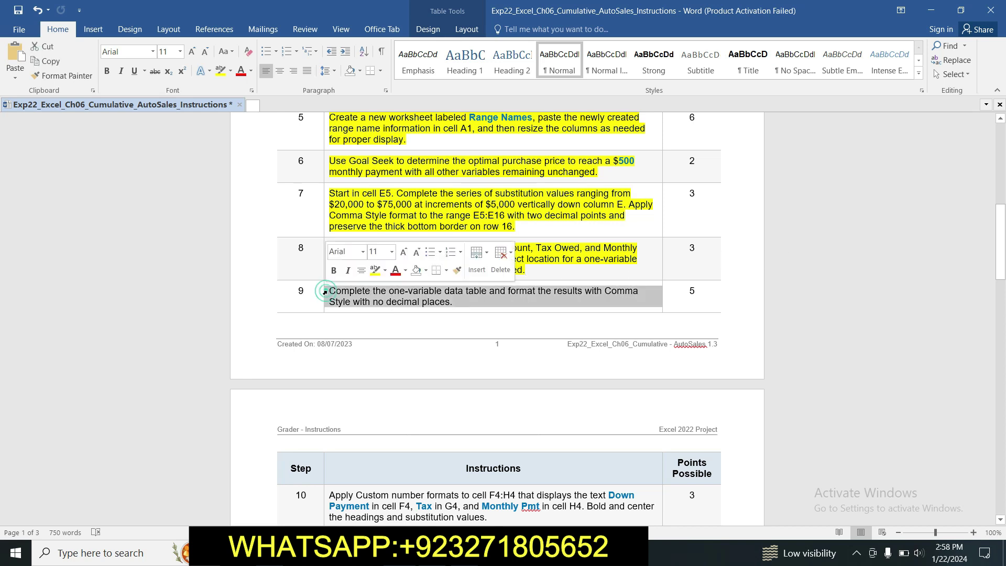
pyautogui.click(374, 270)
pyautogui.click(374, 310)
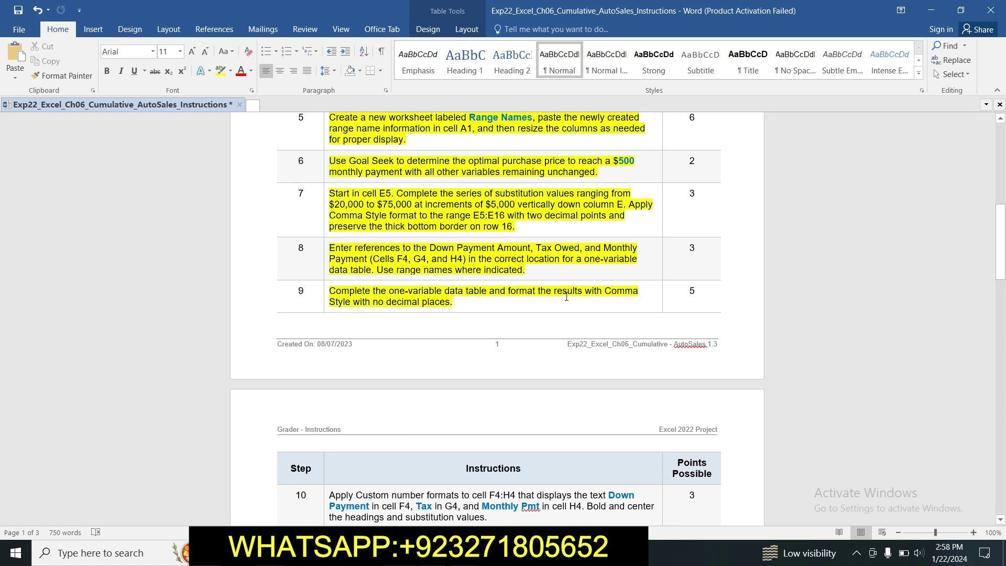
pyautogui.moveTo(1001, 233); pyautogui.dragTo(1001, 245)
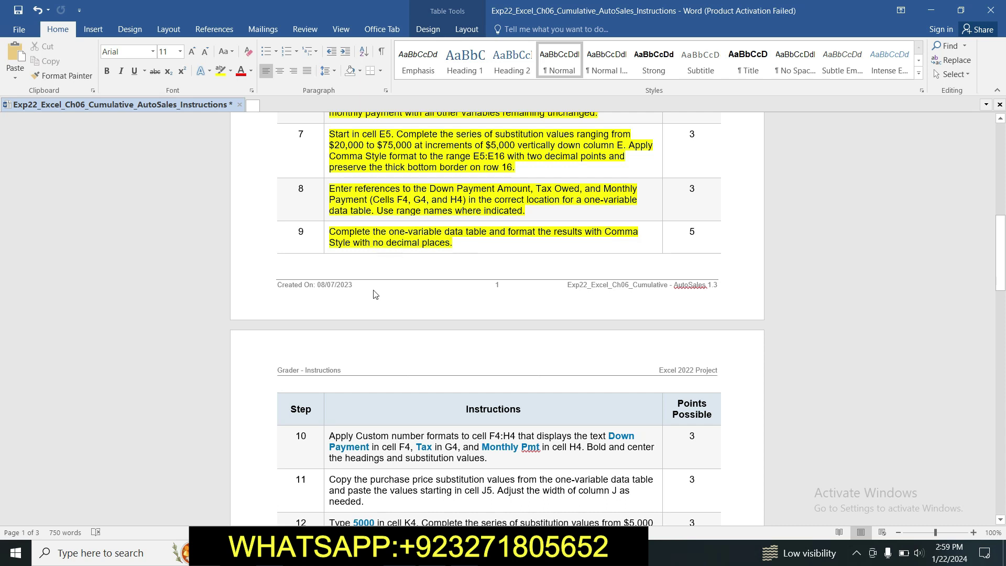
# - Return to Excel and create a one-variable data table on E4:H16 with C5 as the column input cell
pyautogui.hotkey('alt', 'Tab')
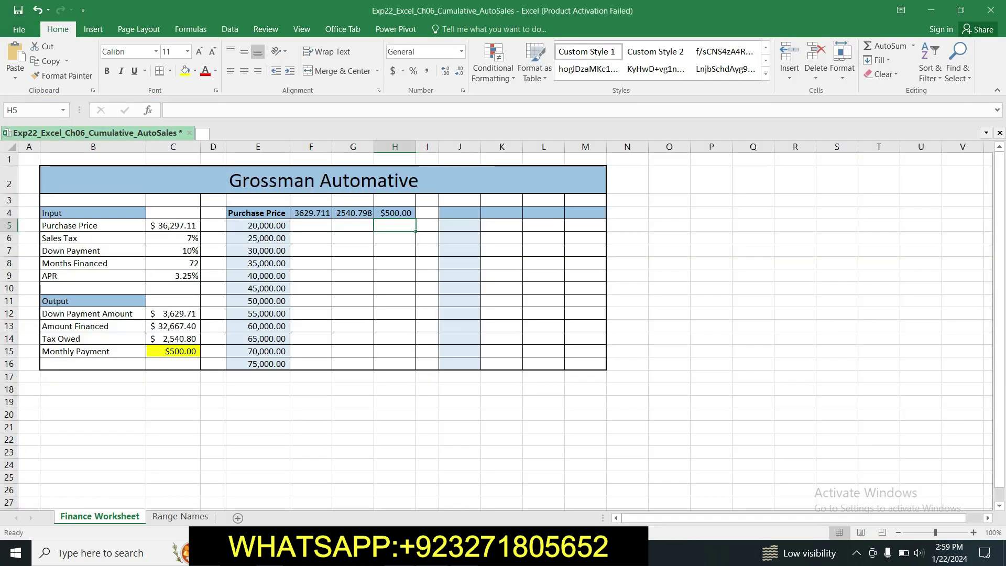
pyautogui.click(253, 213)
pyautogui.moveTo(253, 213); pyautogui.dragTo(391, 363)
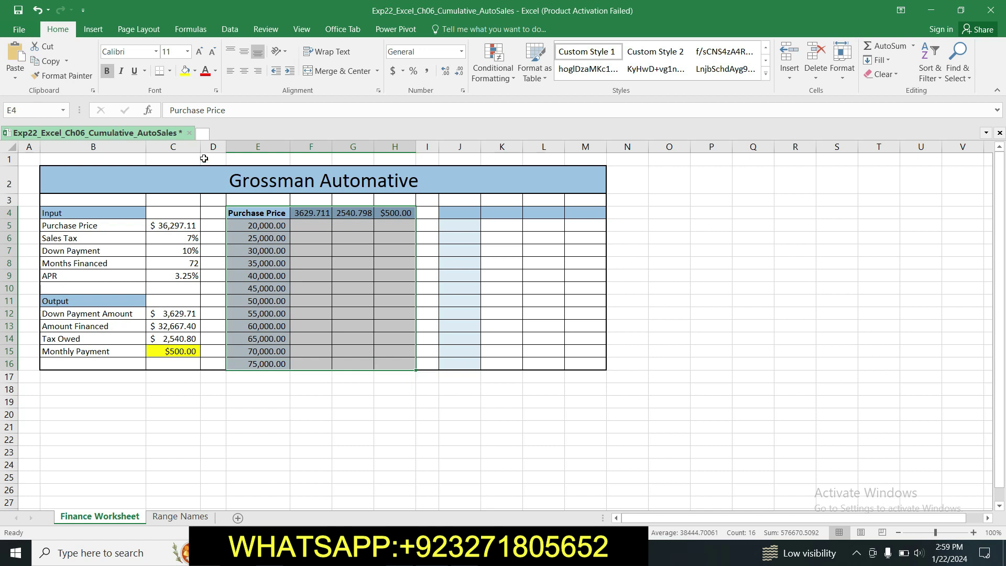
pyautogui.click(231, 30)
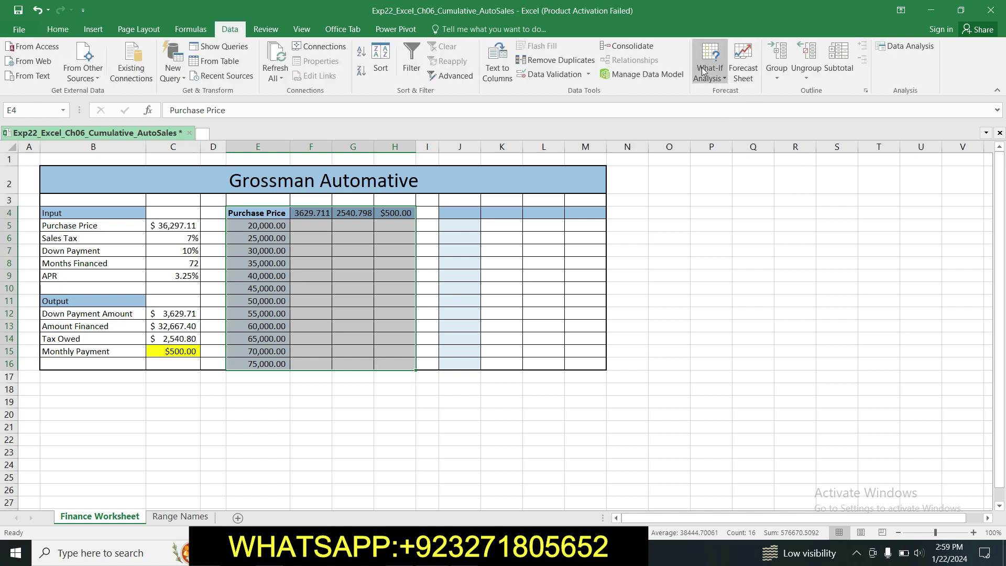
pyautogui.click(723, 77)
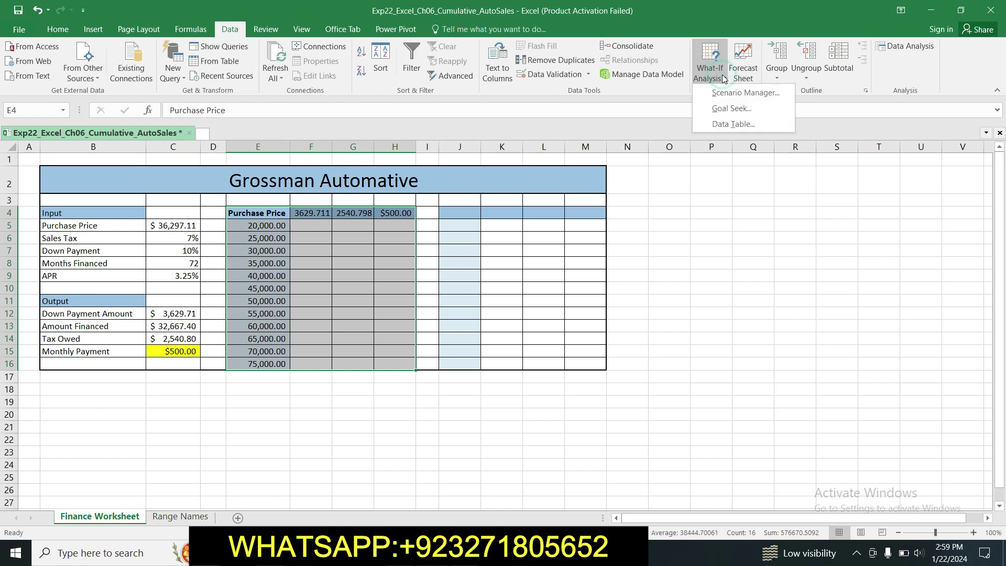
pyautogui.click(734, 124)
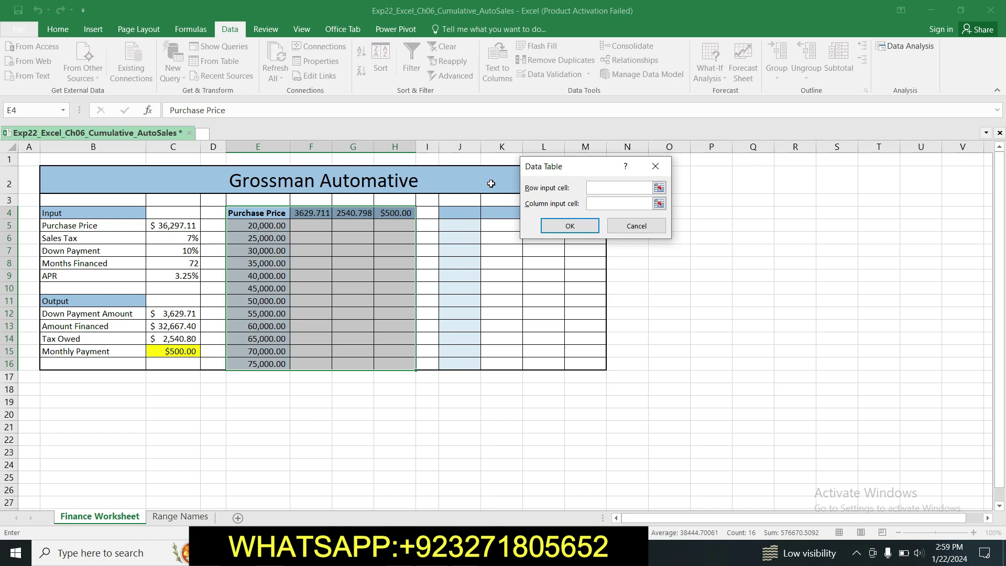
pyautogui.click(604, 202)
pyautogui.click(185, 229)
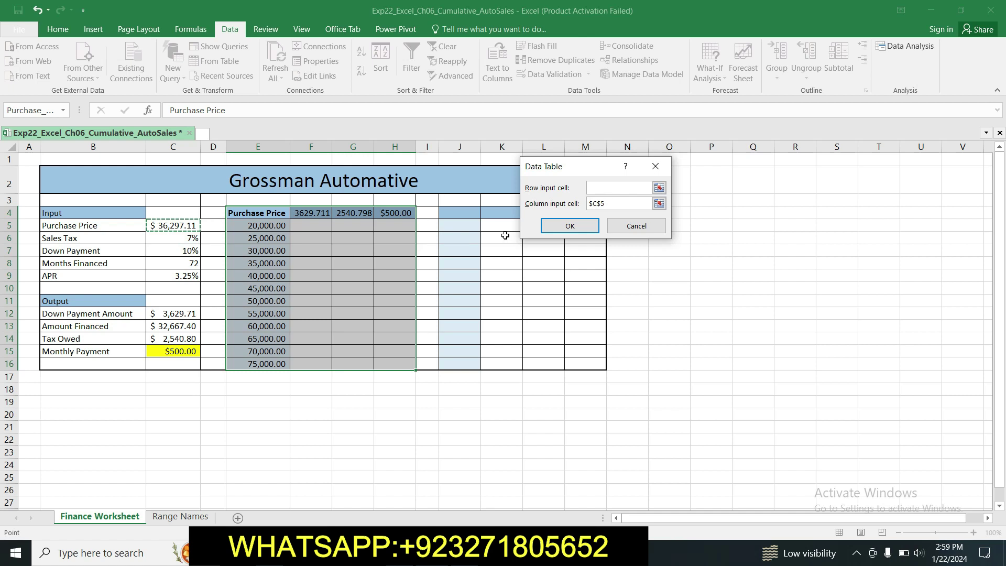
pyautogui.click(559, 229)
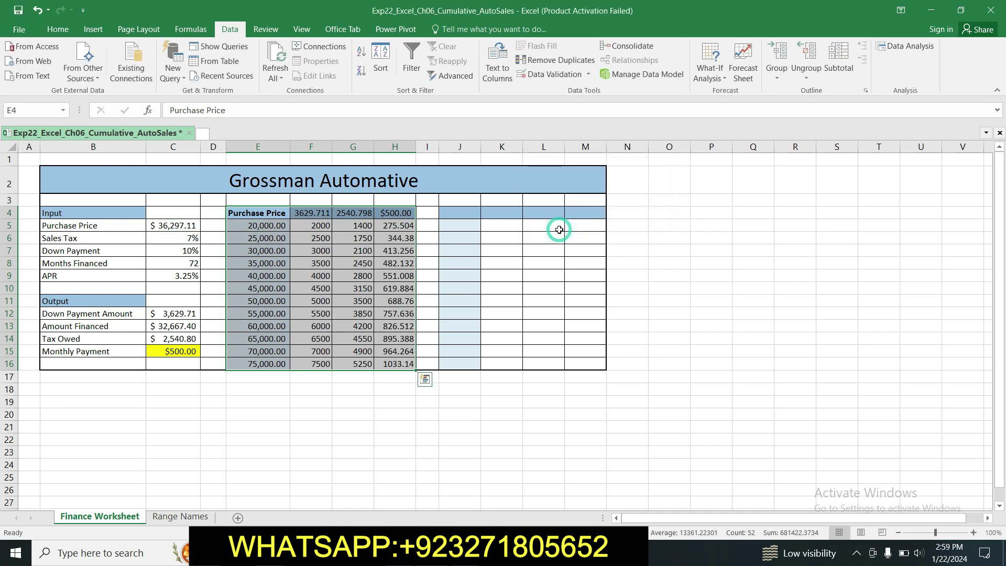
pyautogui.click(527, 347)
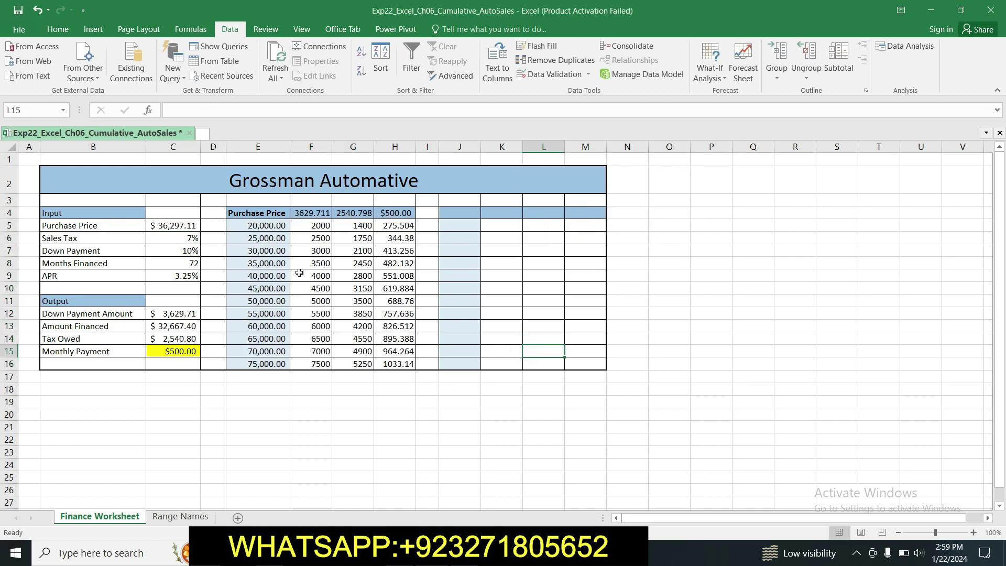
# - Check the step 9 number format in Word, apply Comma Style to the data table results in F5:H16 in Excel, and return to Word
pyautogui.click(399, 553)
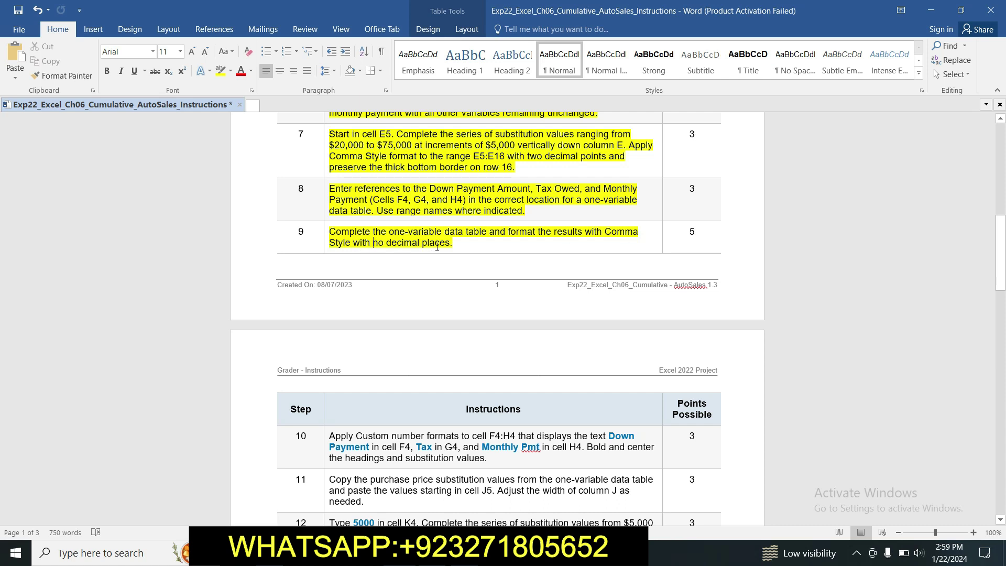
pyautogui.hotkey('alt', 'Tab')
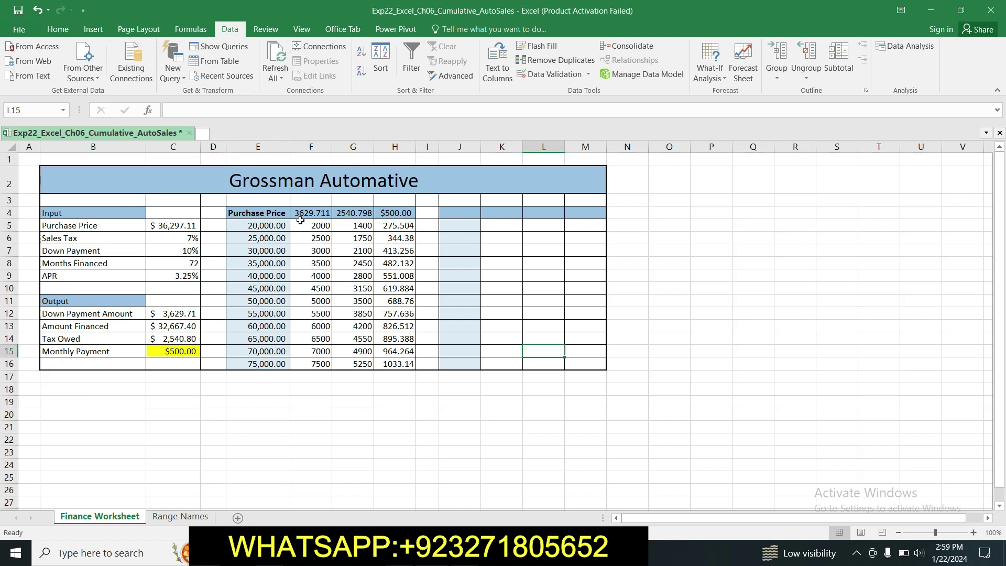
pyautogui.moveTo(302, 220); pyautogui.dragTo(395, 364)
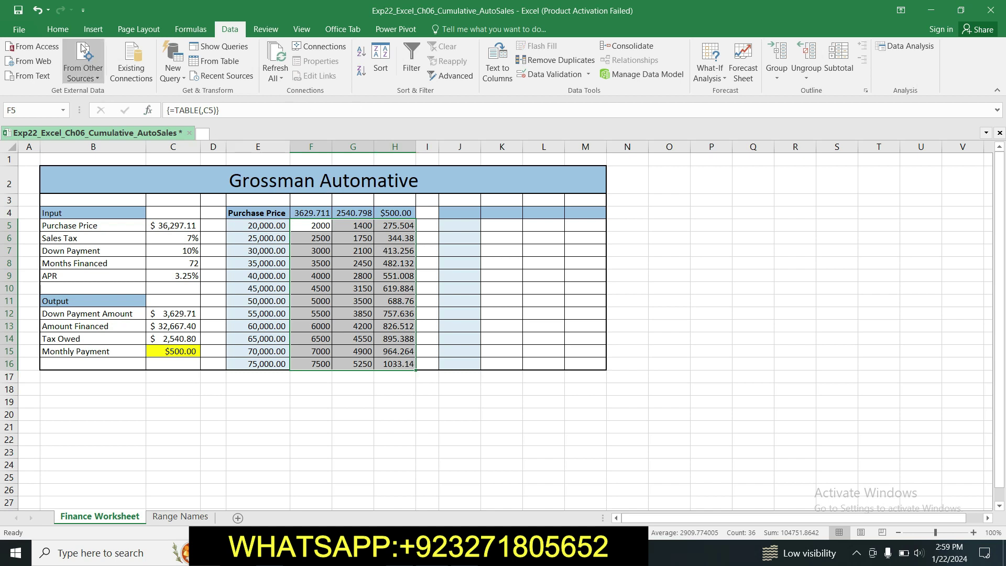
pyautogui.click(61, 29)
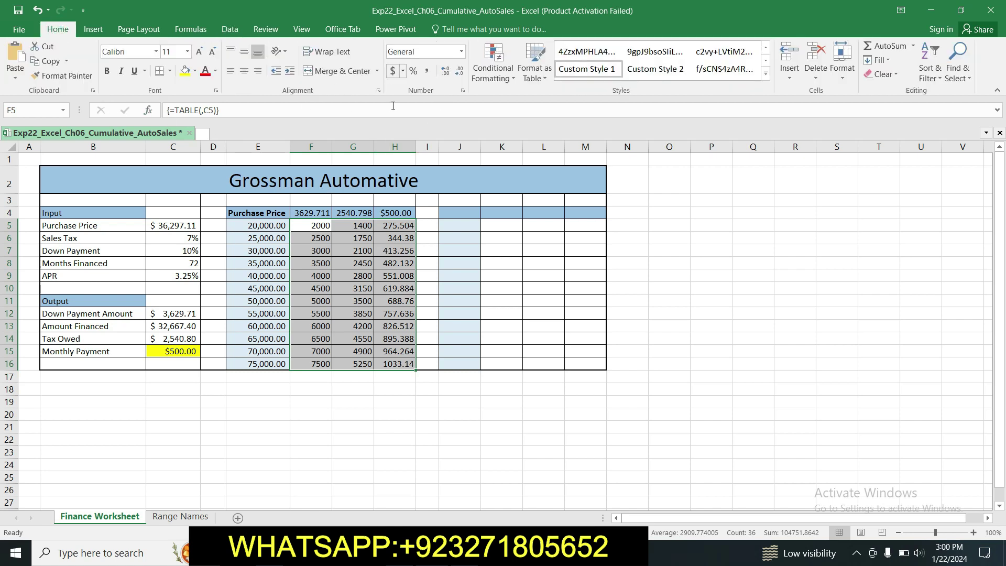
pyautogui.click(427, 72)
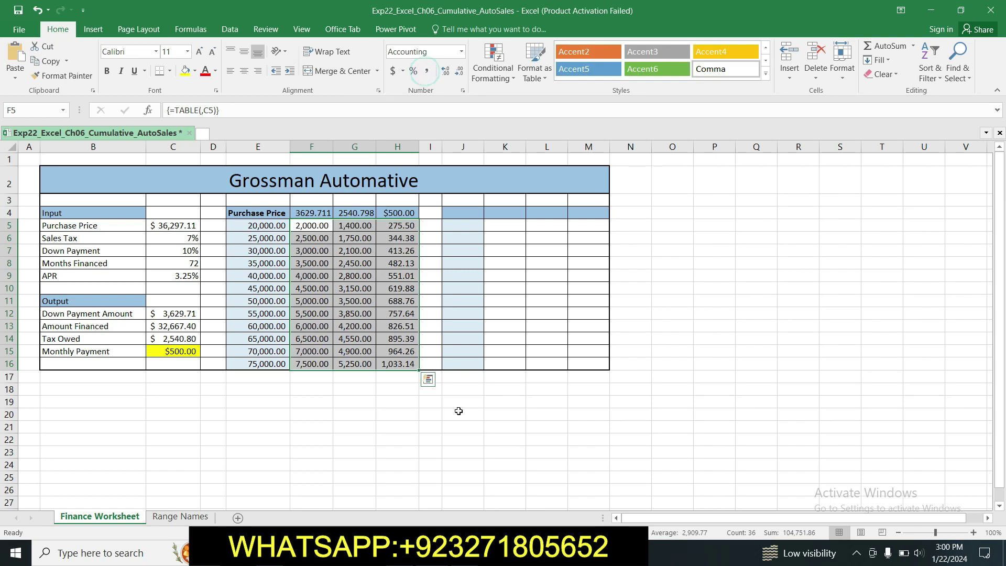
pyautogui.hotkey('alt', 'Tab')
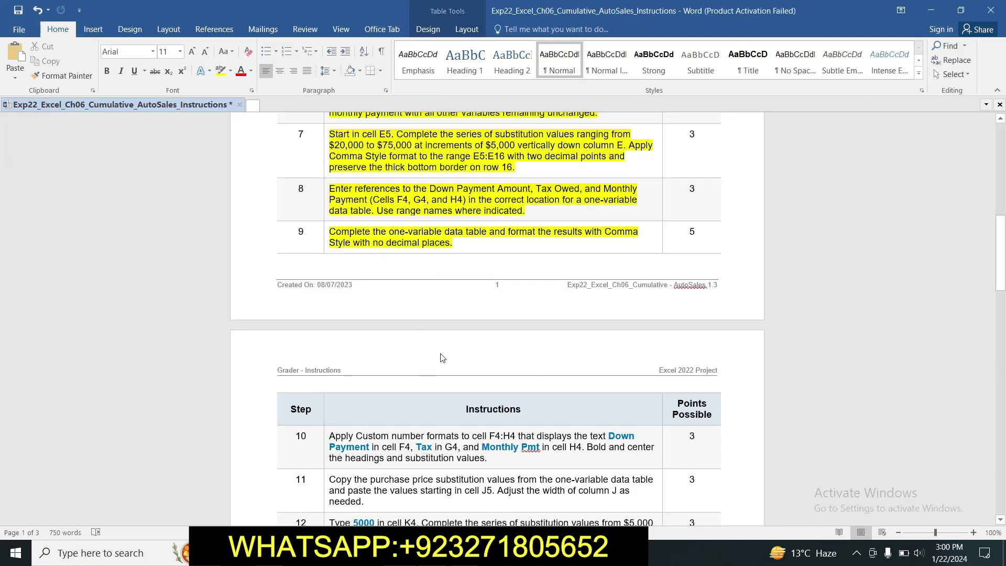
# - Switch to Excel and reduce the number format of the data table results in F5:H16 to 0 decimal places
pyautogui.hotkey('alt', 'Tab')
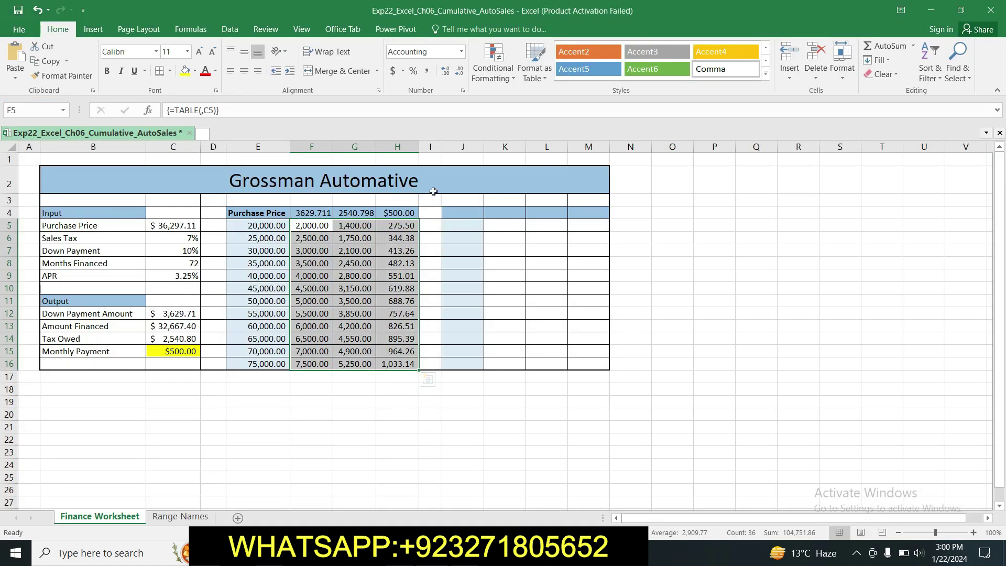
pyautogui.click(463, 88)
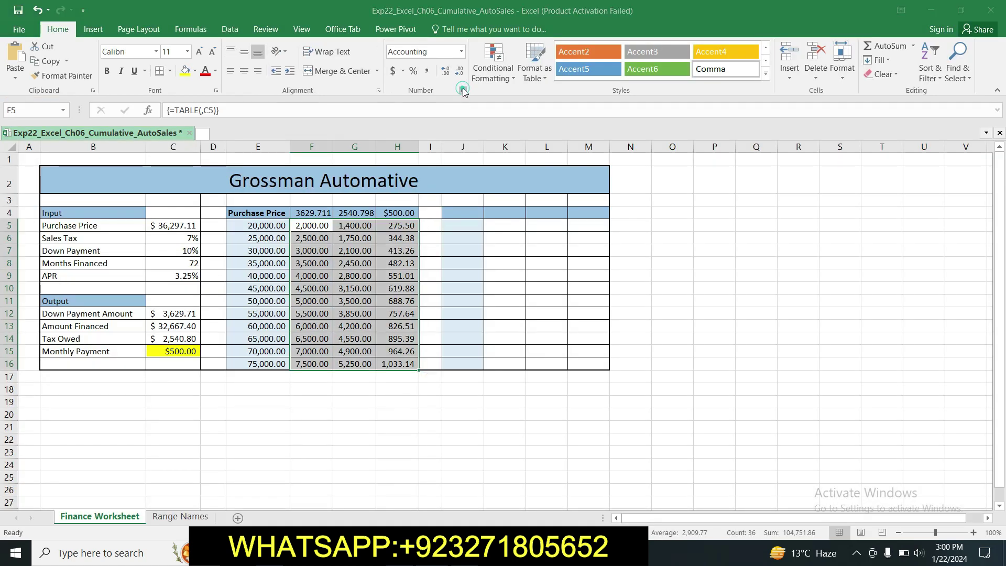
pyautogui.click(626, 136)
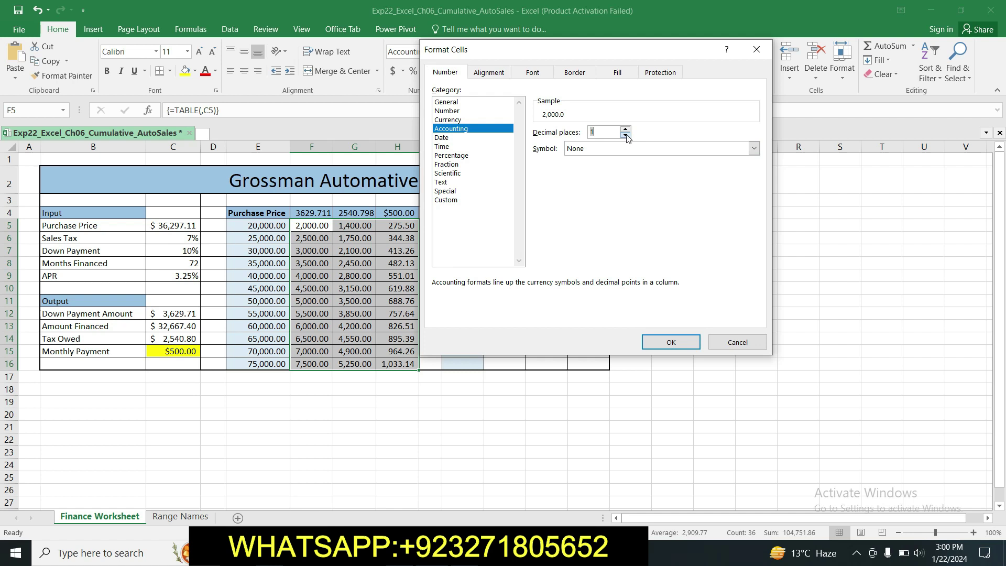
pyautogui.click(680, 346)
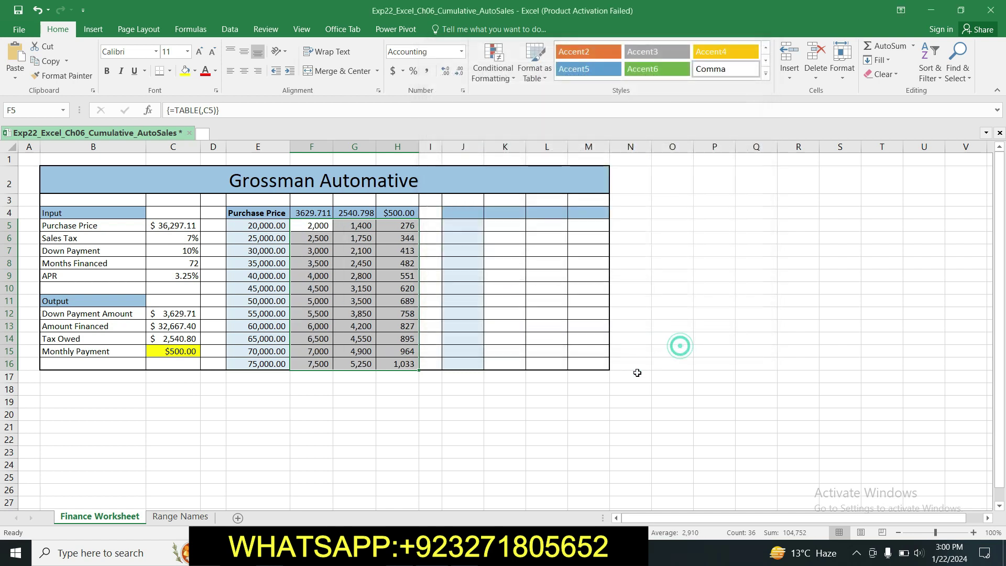
pyautogui.click(472, 416)
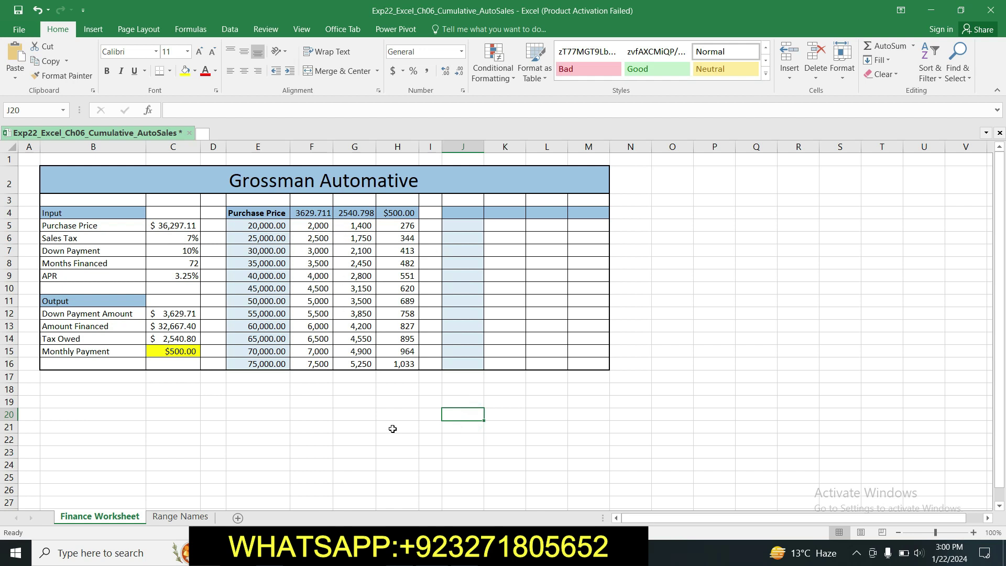
# - Switch to the Word instructions and highlight the step 10 text about custom number formats in yellow
pyautogui.hotkey('alt', 'Tab')
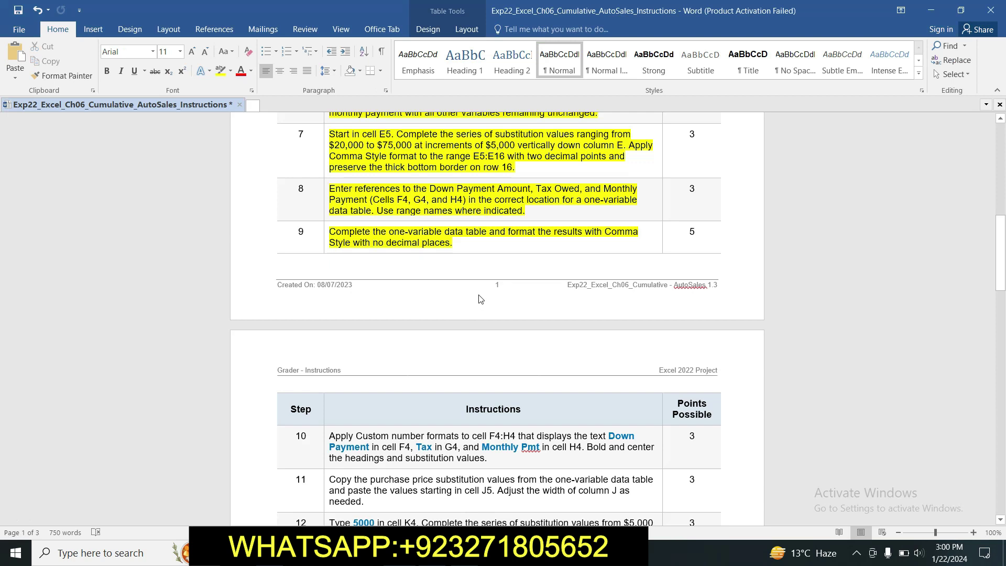
pyautogui.moveTo(1000, 246); pyautogui.dragTo(1005, 287)
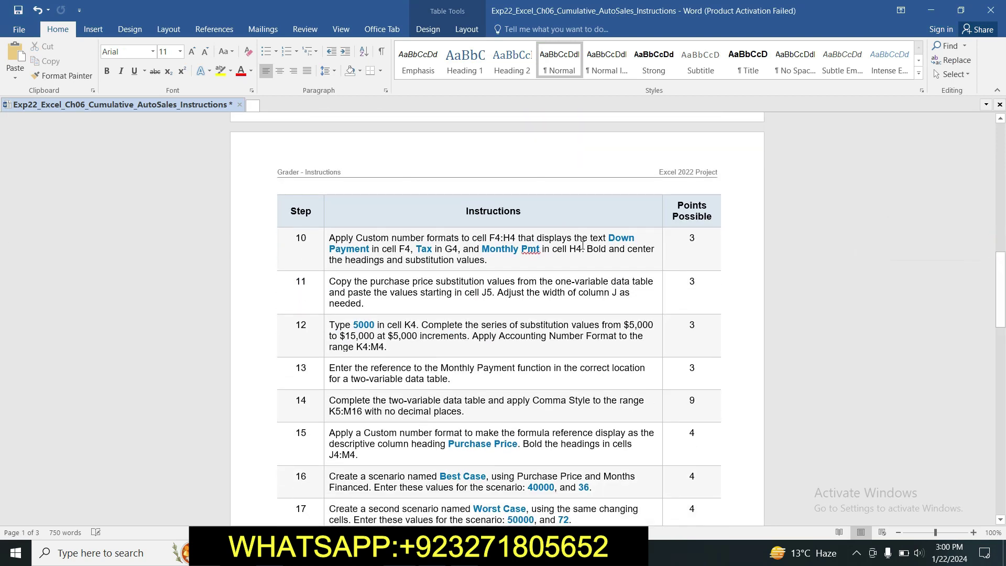
pyautogui.click(323, 238)
pyautogui.click(375, 216)
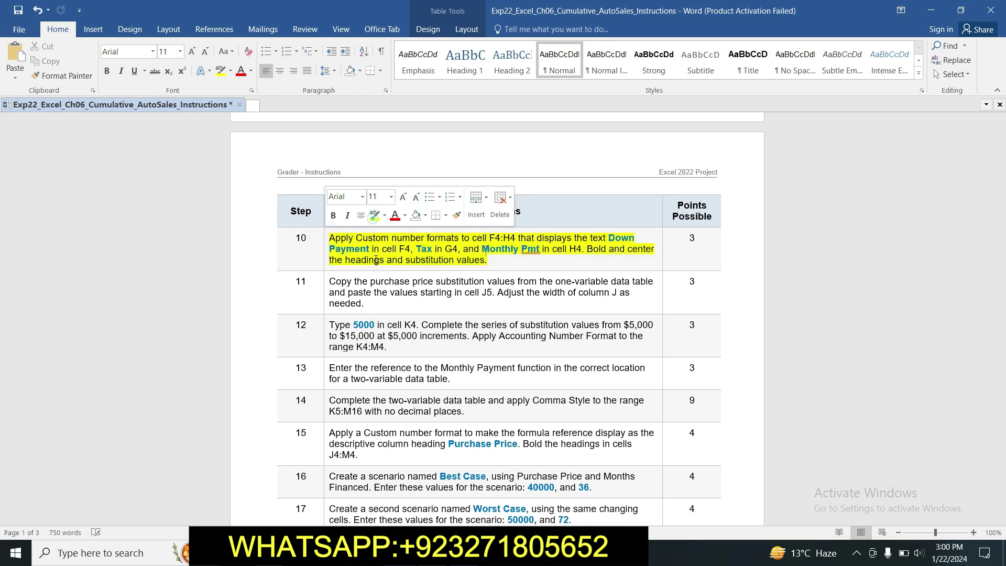
pyautogui.click(375, 265)
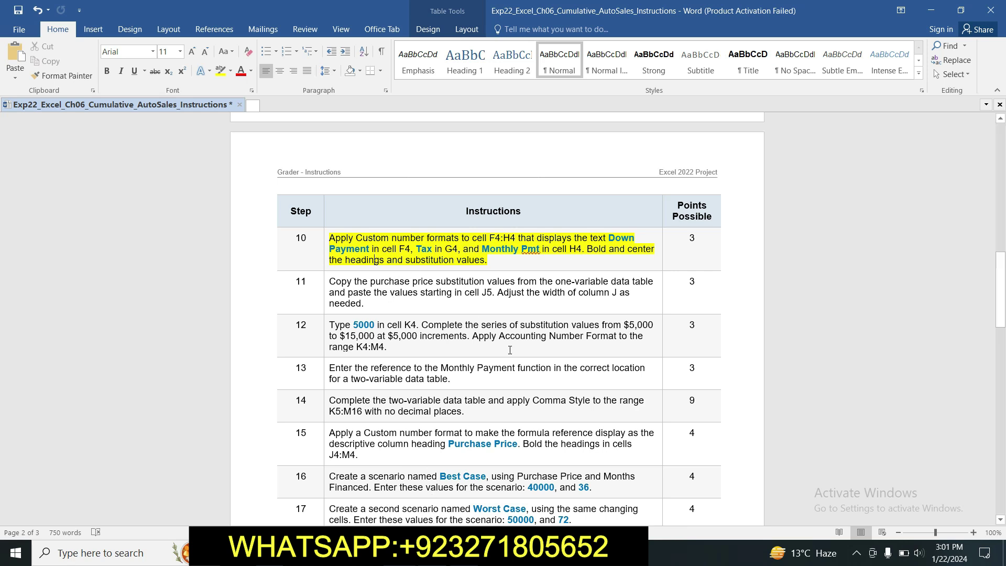
# - Copy the heading text "Down Payment" from step 10 of the Word instructions and return to Excel
pyautogui.hotkey('alt', 'Tab')
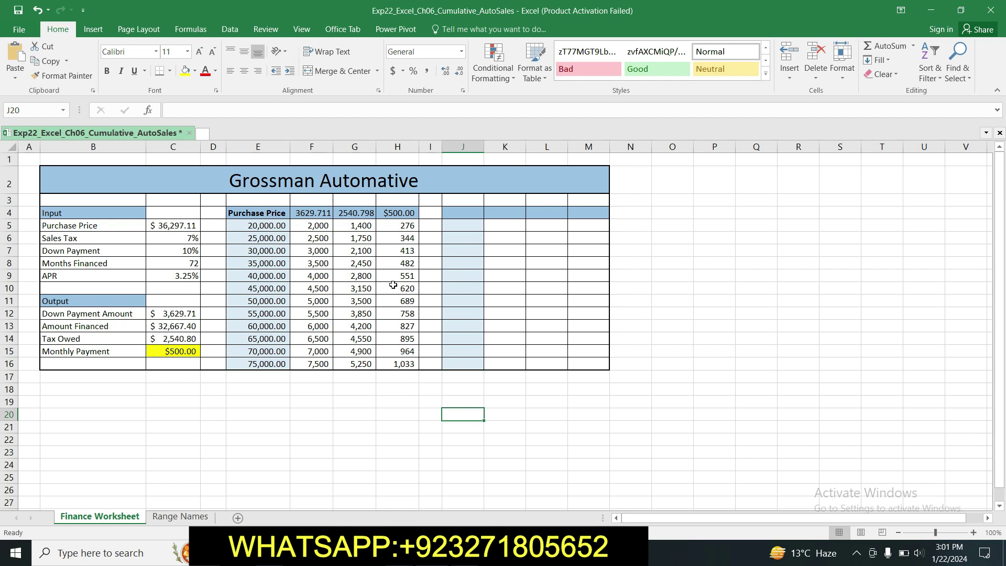
pyautogui.hotkey('alt', 'Tab')
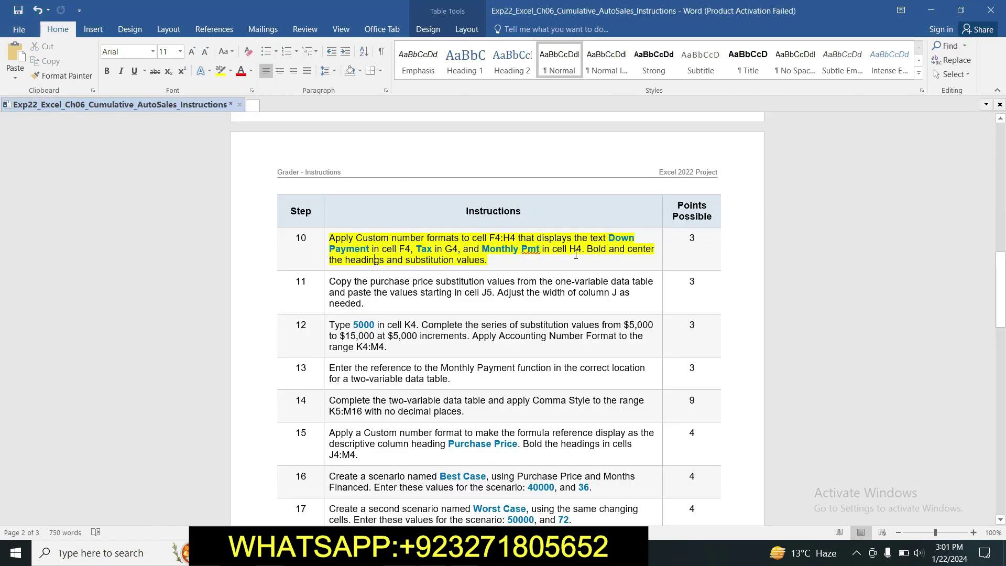
pyautogui.moveTo(608, 237); pyautogui.dragTo(371, 253)
pyautogui.hotkey('ctrl', 'c')
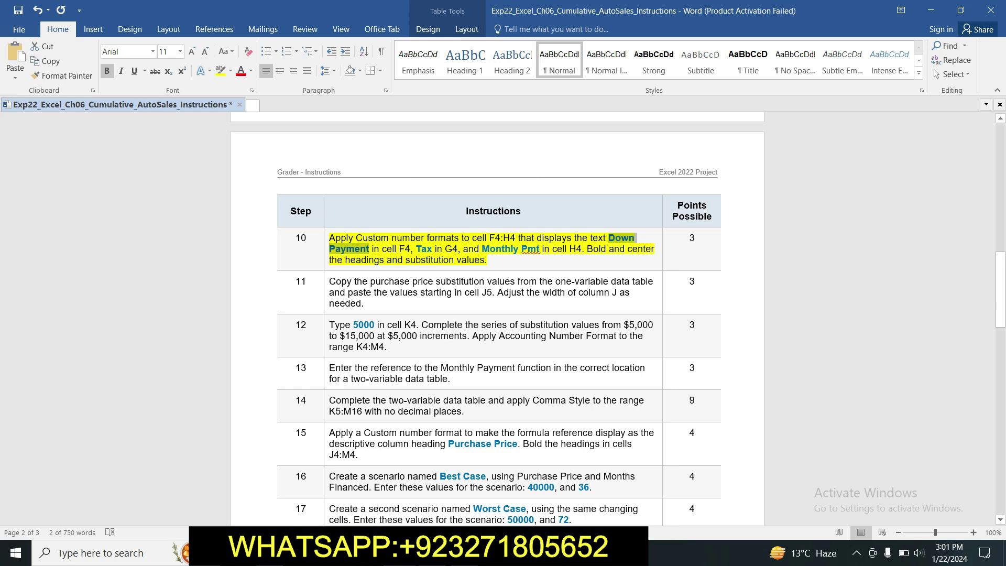
pyautogui.click(433, 552)
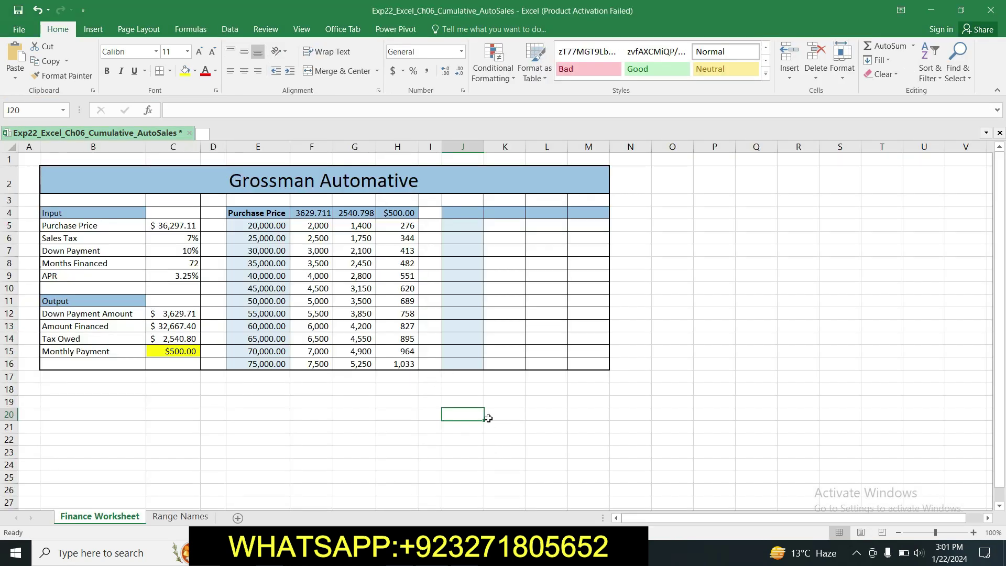
# - Apply the custom number format "Down Payment", including the quotation marks, to cell F4
pyautogui.click(321, 214)
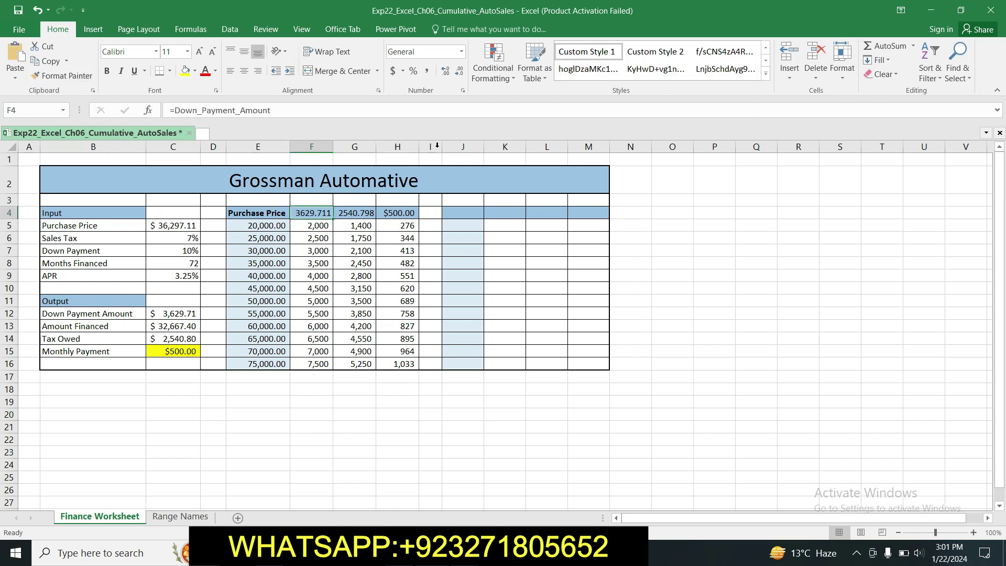
pyautogui.click(462, 92)
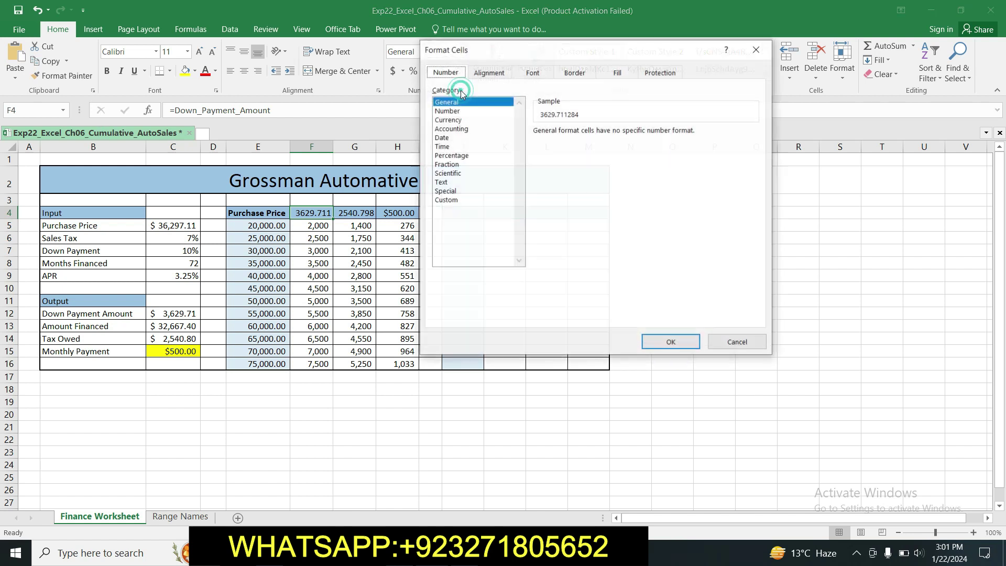
pyautogui.click(450, 201)
pyautogui.doubleClick(572, 141)
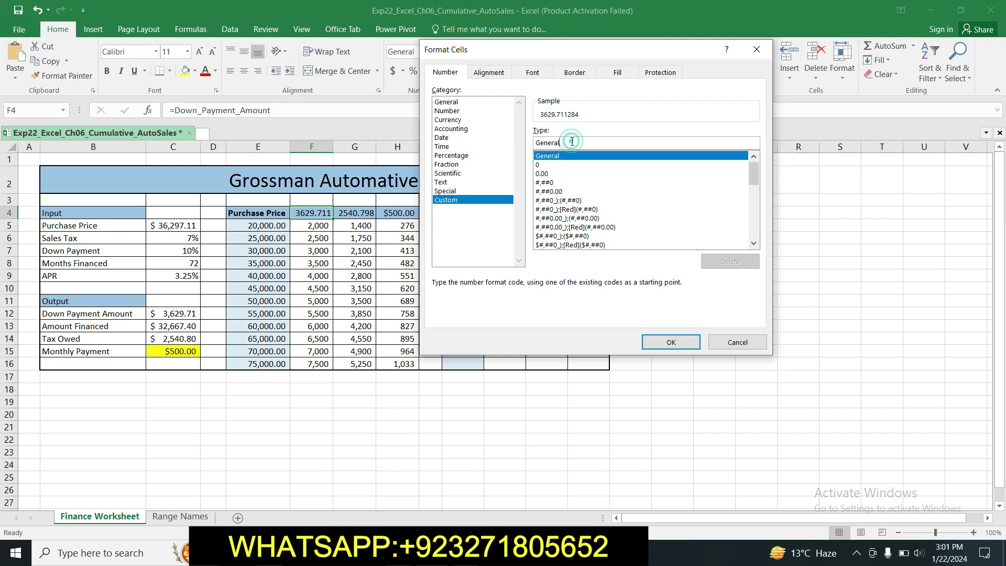
pyautogui.press('BackSpace')
pyautogui.write('"')
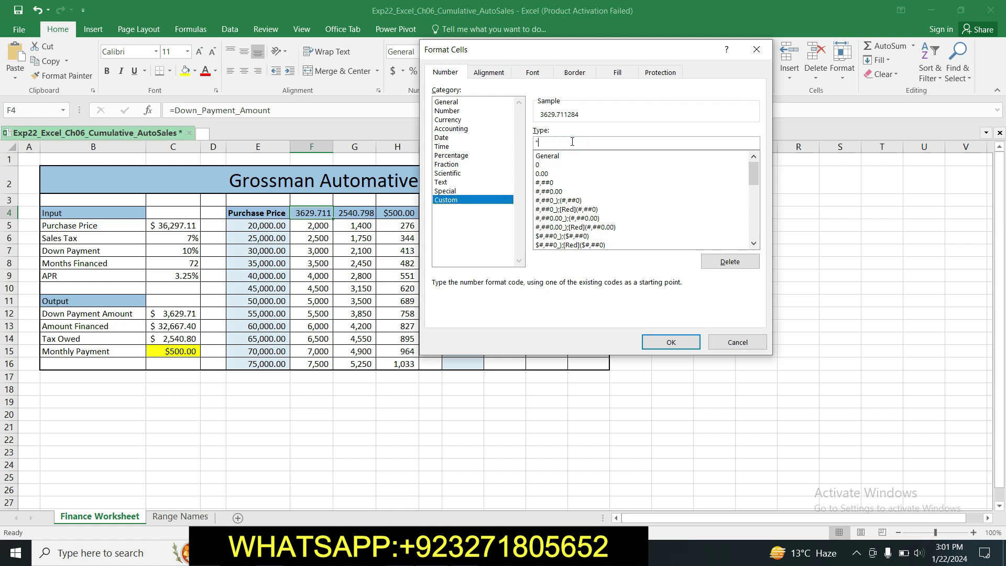
pyautogui.write('Down Payment"')
pyautogui.click(671, 342)
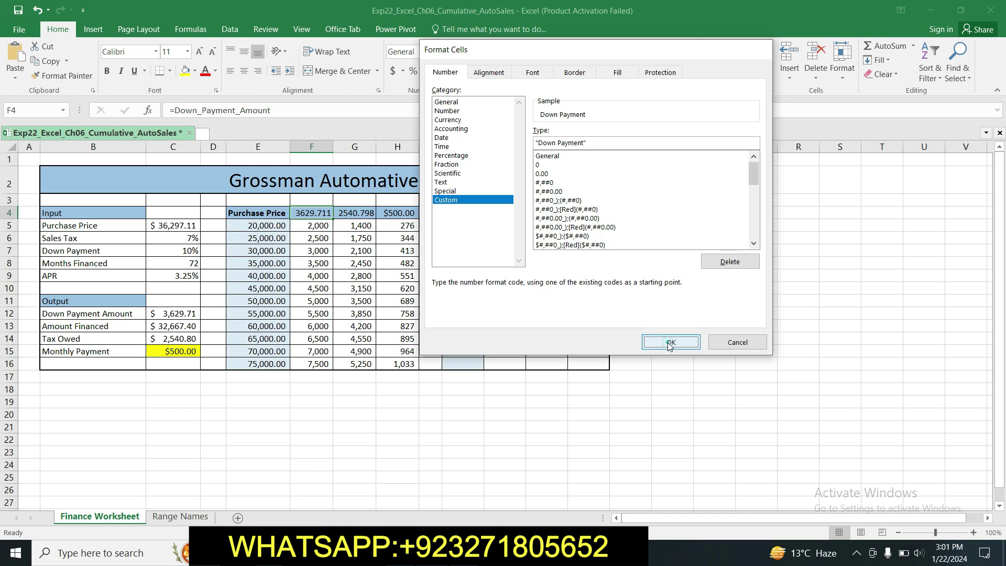
pyautogui.click(319, 228)
pyautogui.click(325, 214)
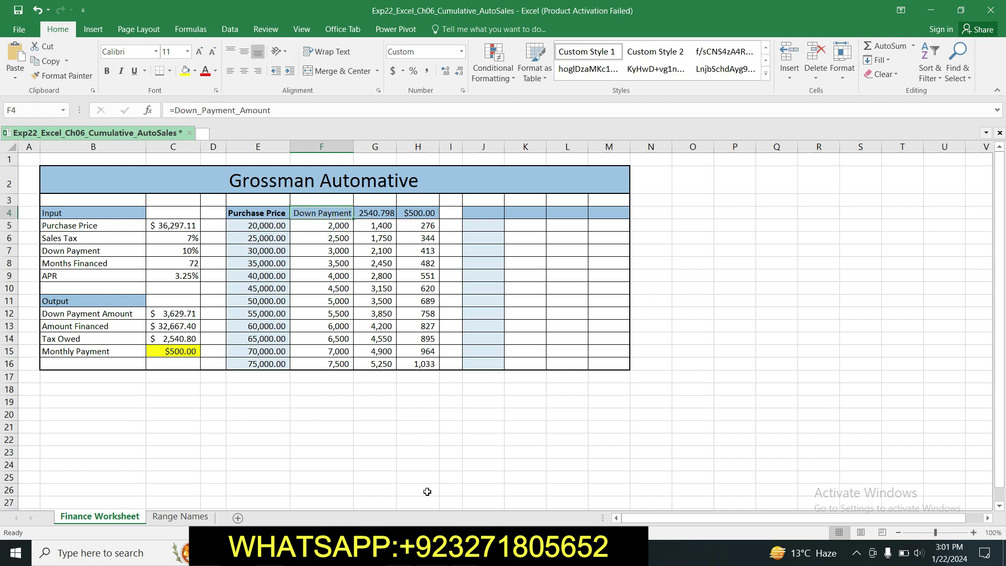
# - Switch to Word, select the heading text "Tax" in step 10, and return to Excel
pyautogui.click(418, 552)
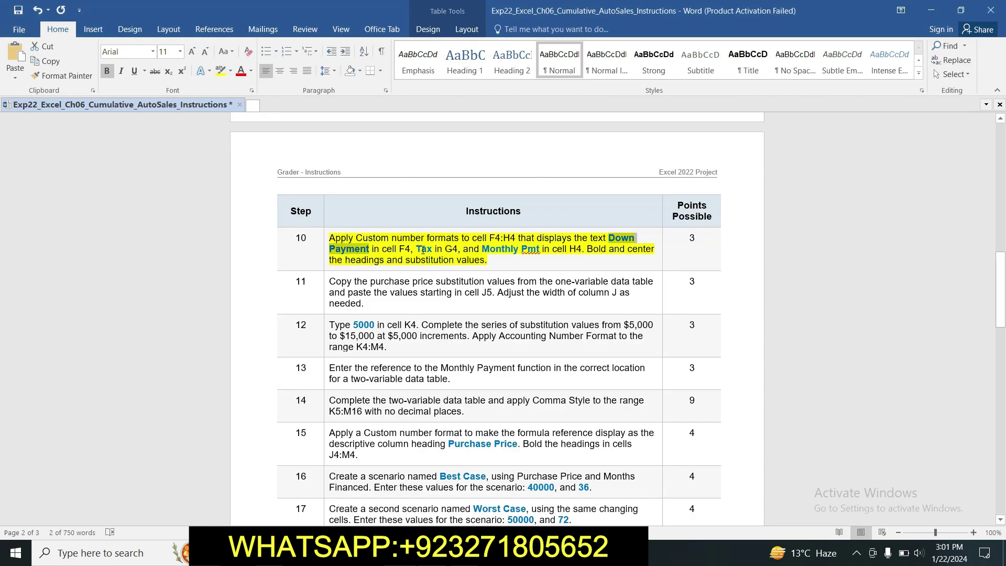
pyautogui.moveTo(417, 249); pyautogui.dragTo(434, 250)
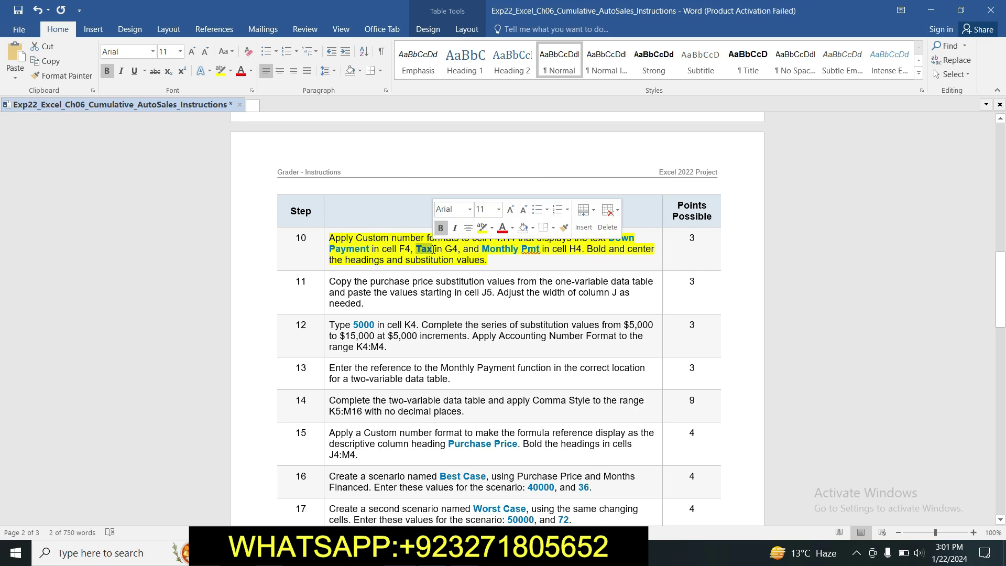
pyautogui.hotkey('alt', 'Tab')
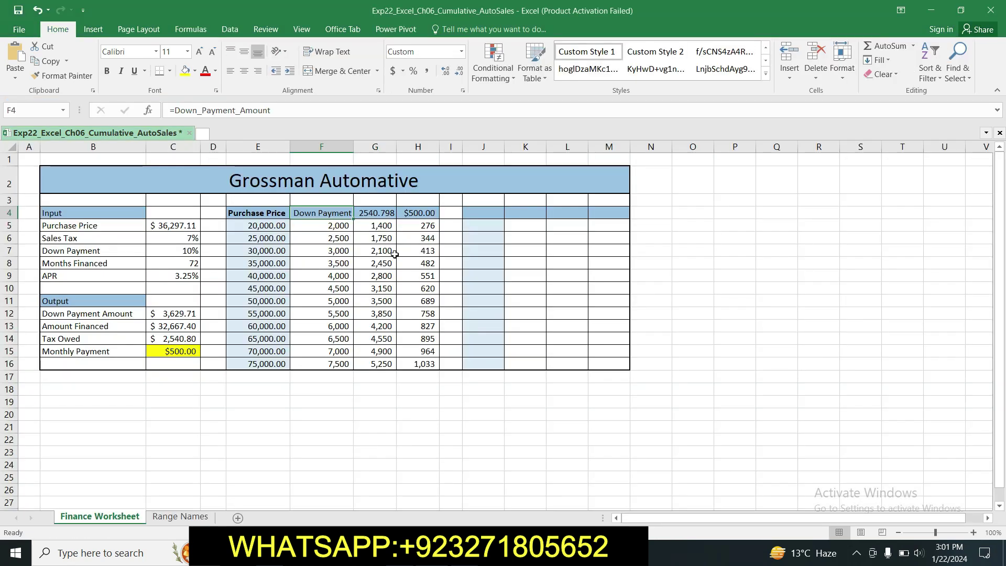
# - Apply the custom number format "Tax", including the quotation marks, to cell G4
pyautogui.click(380, 213)
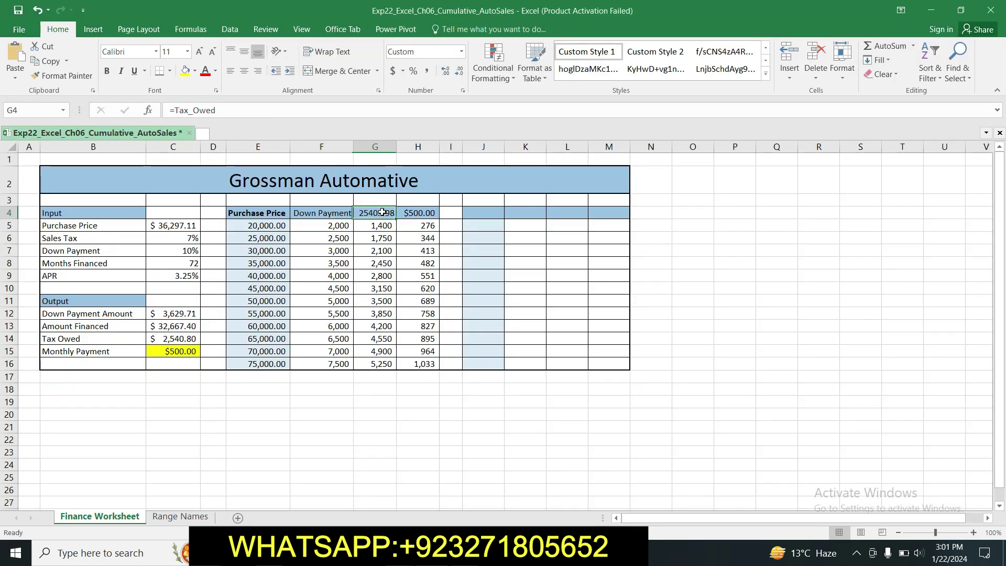
pyautogui.click(464, 92)
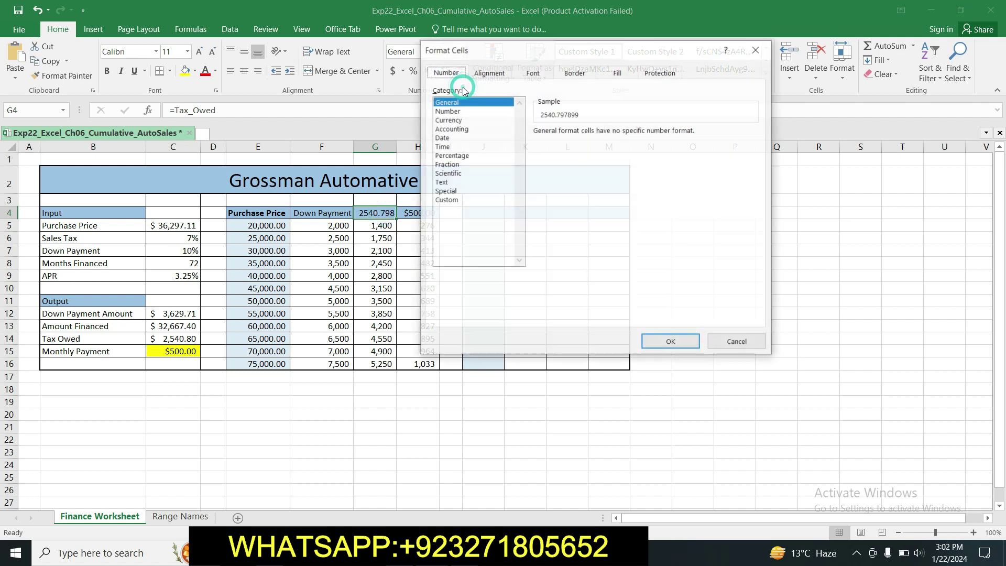
pyautogui.click(456, 202)
pyautogui.click(566, 141)
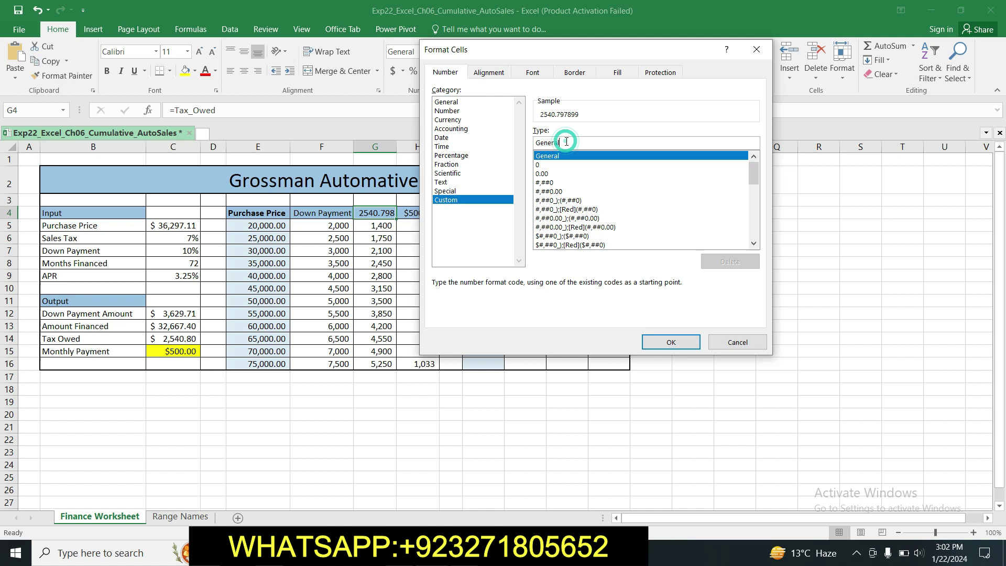
pyautogui.press('BackSpace')
pyautogui.press('BackSpace')
pyautogui.press('BackSpace')
pyautogui.press('BackSpace')
pyautogui.press('BackSpace')
pyautogui.press('BackSpace')
pyautogui.press('BackSpace')
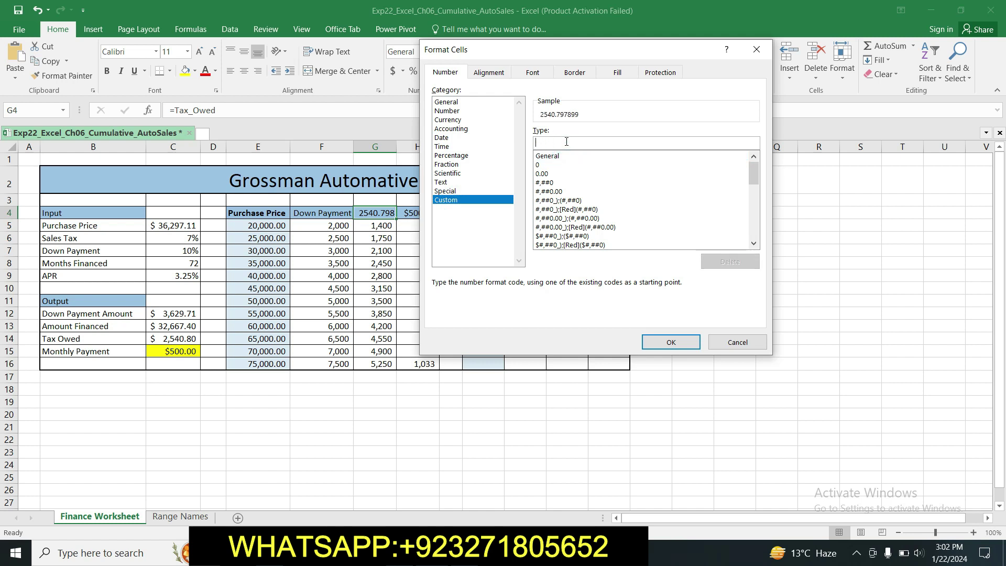
pyautogui.write('"Tax"')
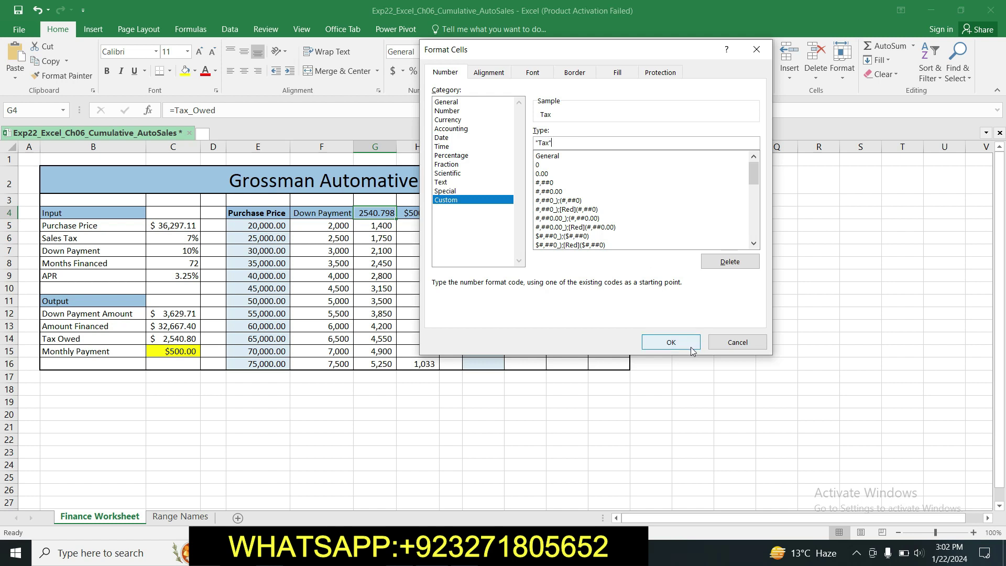
pyautogui.click(672, 342)
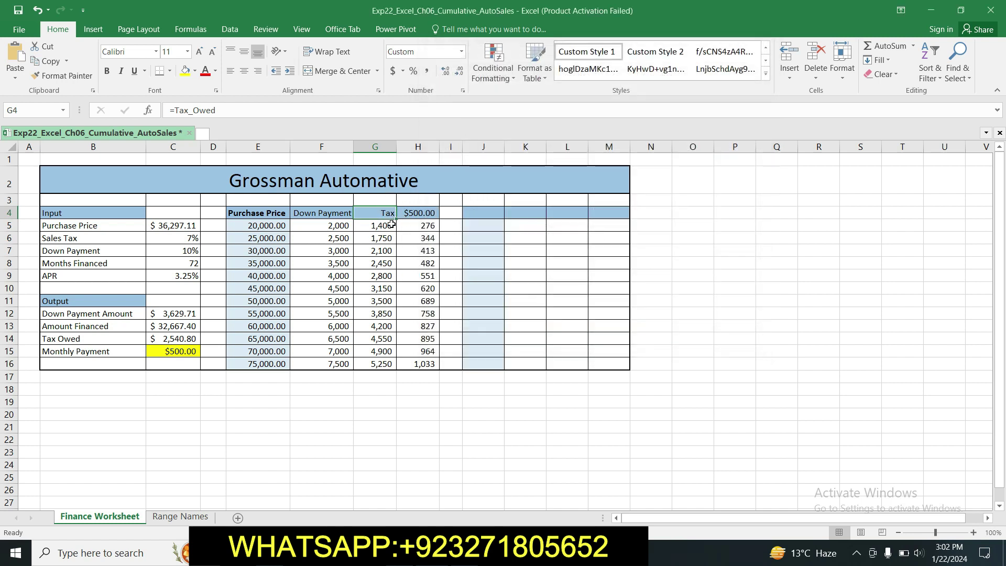
# - Switch to Word, copy the heading text "Monthly Pmt" from step 10, and return to Excel
pyautogui.click(406, 553)
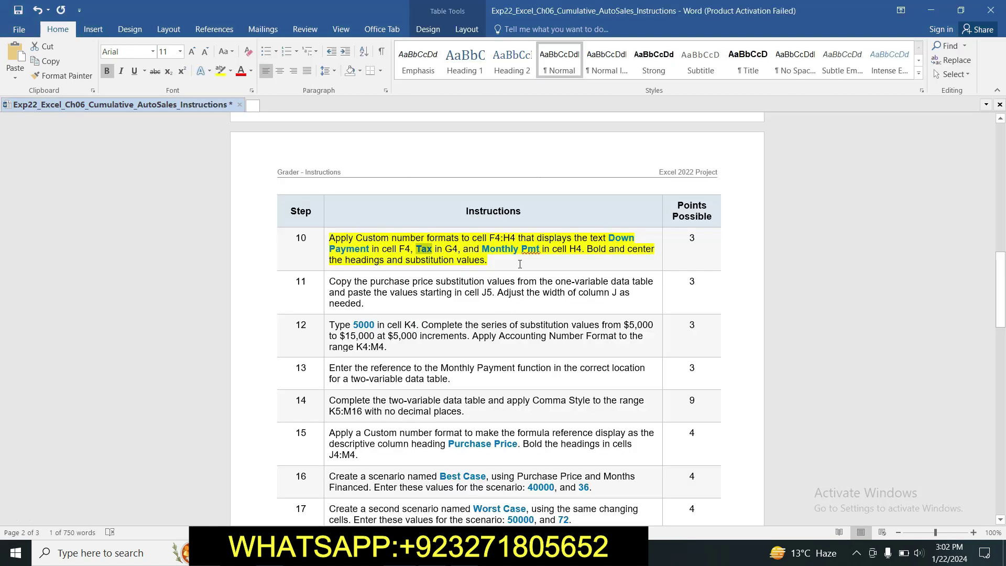
pyautogui.moveTo(482, 249); pyautogui.dragTo(537, 254)
pyautogui.hotkey('ctrl', 'c')
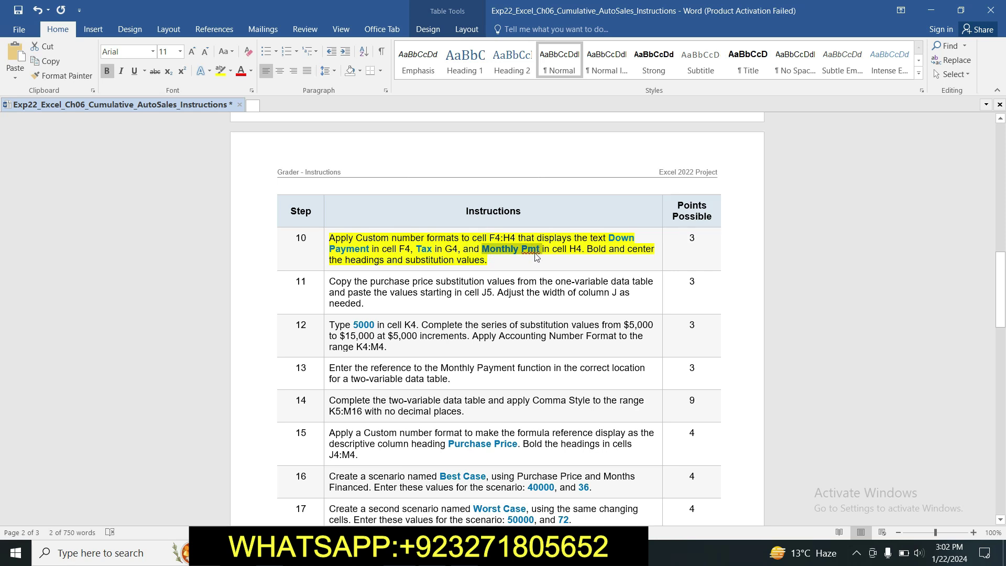
pyautogui.hotkey('alt', 'Tab')
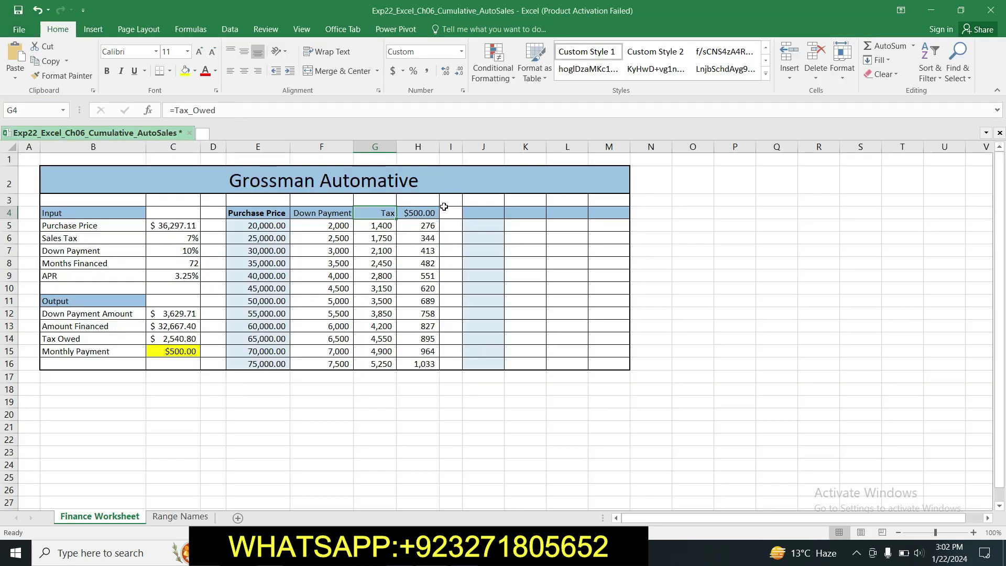
# - Apply the custom number format "Monthly Pmt", including the quotation marks, to cell H4
pyautogui.click(431, 211)
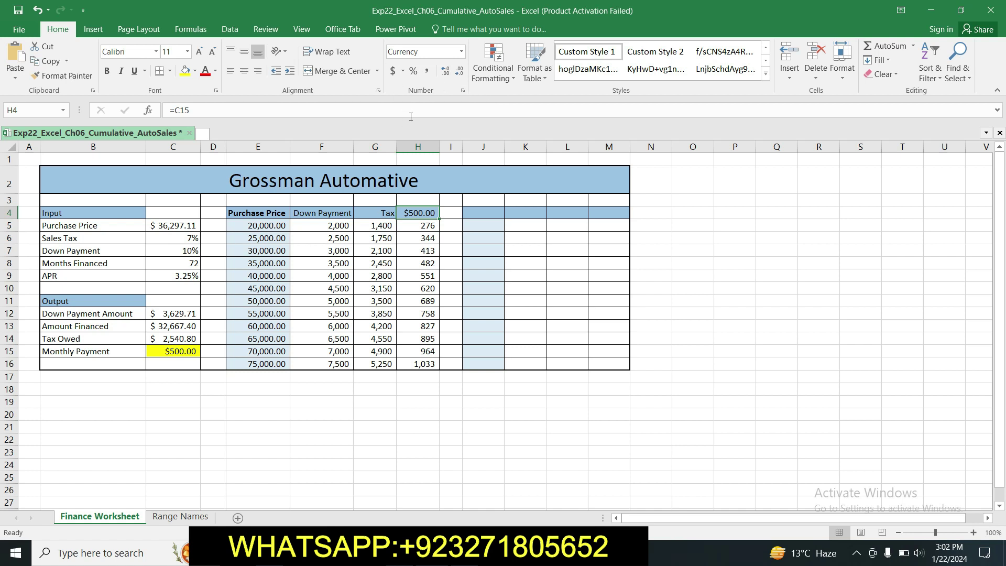
pyautogui.click(463, 91)
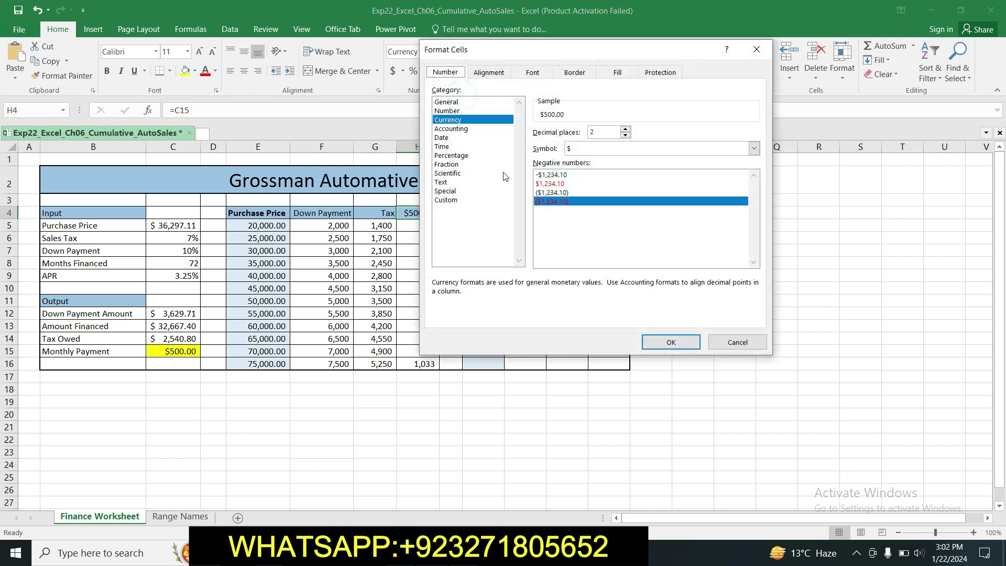
pyautogui.click(447, 199)
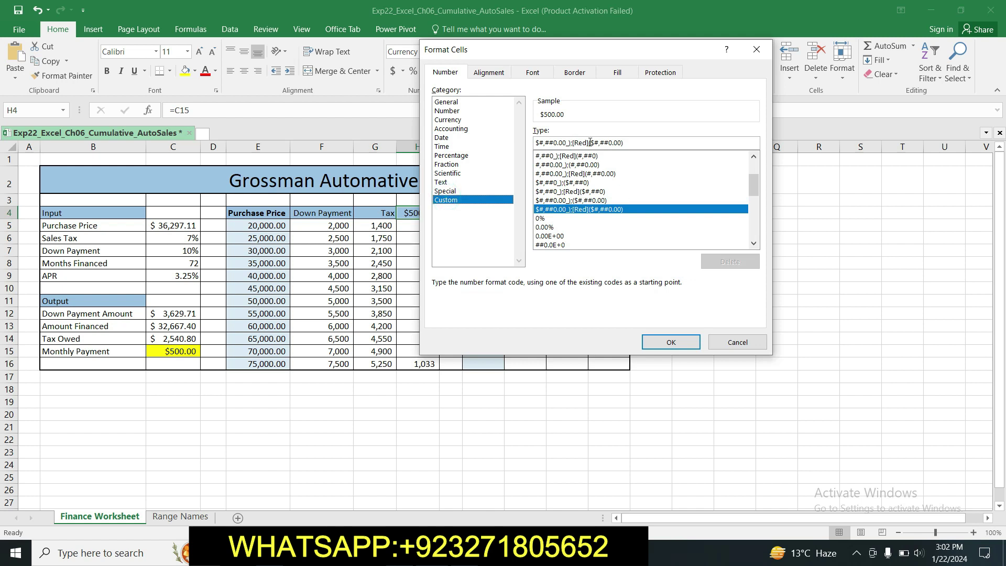
pyautogui.click(650, 141)
pyautogui.press('BackSpace')
pyautogui.press('BackSpace')
pyautogui.press('BackSpace')
pyautogui.press('BackSpace')
pyautogui.press('BackSpace')
pyautogui.press('BackSpace')
pyautogui.press('BackSpace')
pyautogui.press('BackSpace')
pyautogui.press('BackSpace')
pyautogui.press('BackSpace')
pyautogui.press('BackSpace')
pyautogui.press('BackSpace')
pyautogui.press('BackSpace')
pyautogui.press('BackSpace')
pyautogui.press('BackSpace')
pyautogui.press('BackSpace')
pyautogui.press('BackSpace')
pyautogui.press('BackSpace')
pyautogui.press('BackSpace')
pyautogui.press('BackSpace')
pyautogui.press('BackSpace')
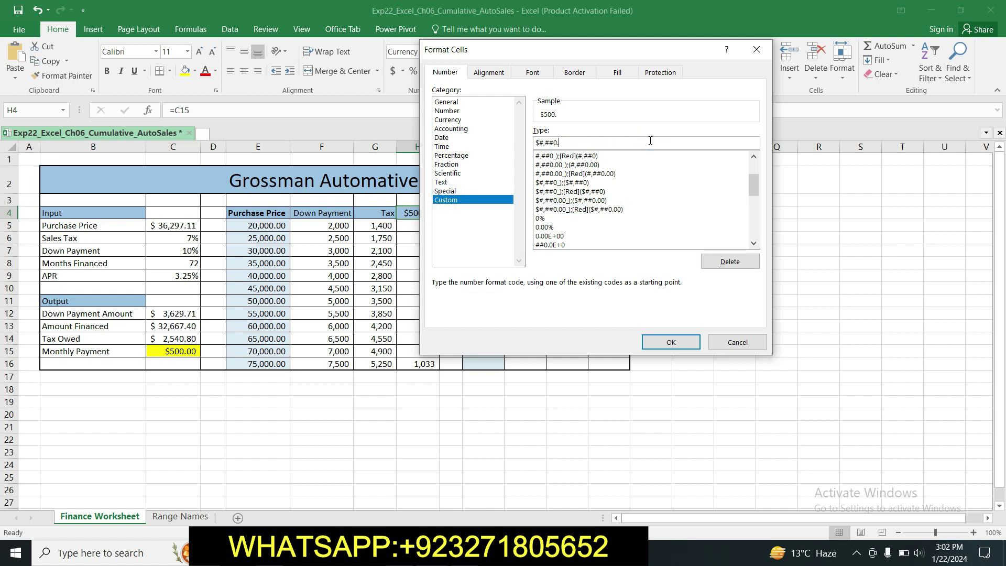
pyautogui.write('"Monthly Pmt "')
pyautogui.click(676, 342)
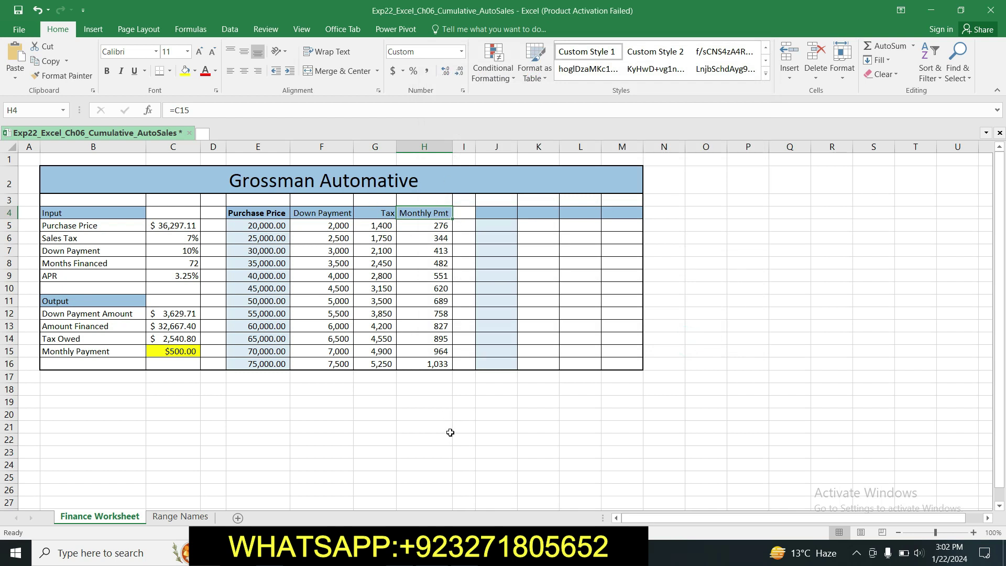
# - Switch to Word, check the bold and center requirement in step 10, and return to Excel
pyautogui.hotkey('alt', 'Tab')
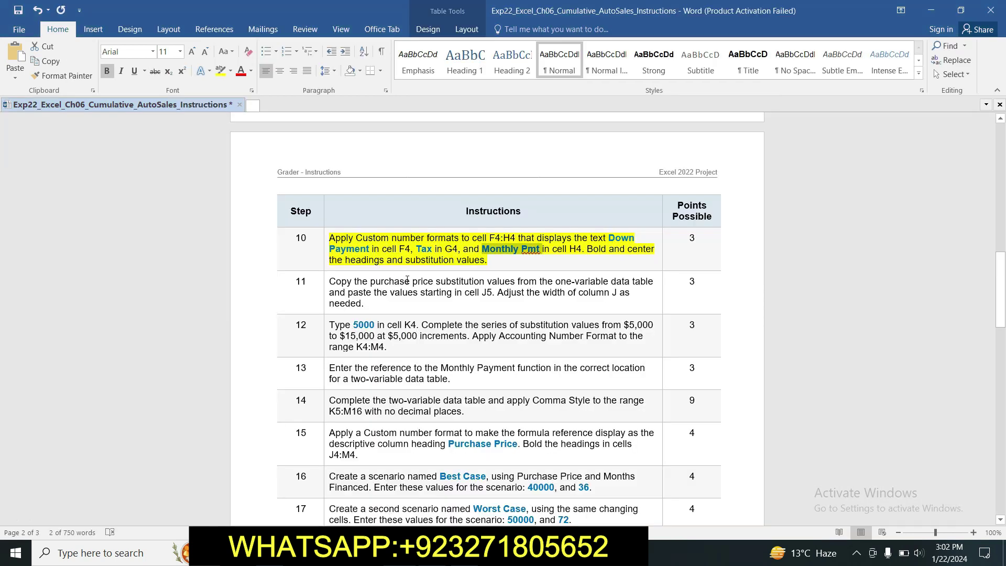
pyautogui.click(562, 255)
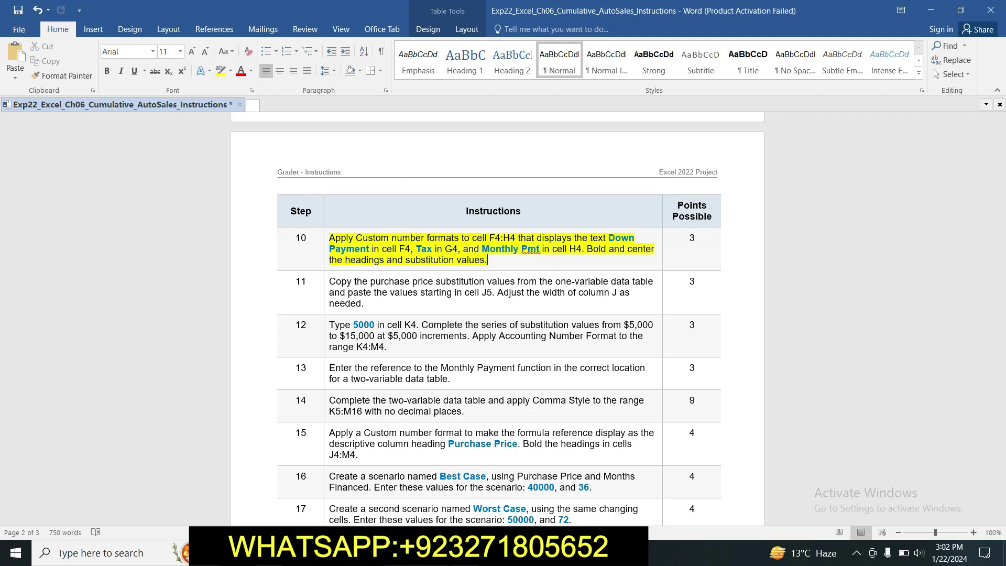
pyautogui.click(433, 552)
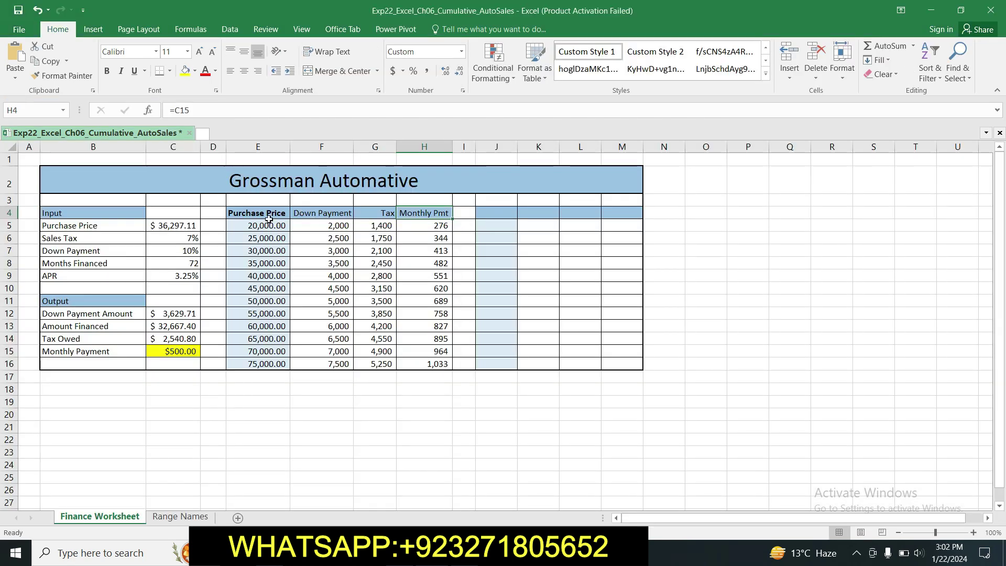
# - Bold and horizontally center the Purchase Price heading and substitution values in E4:E16
pyautogui.moveTo(242, 215); pyautogui.dragTo(259, 364)
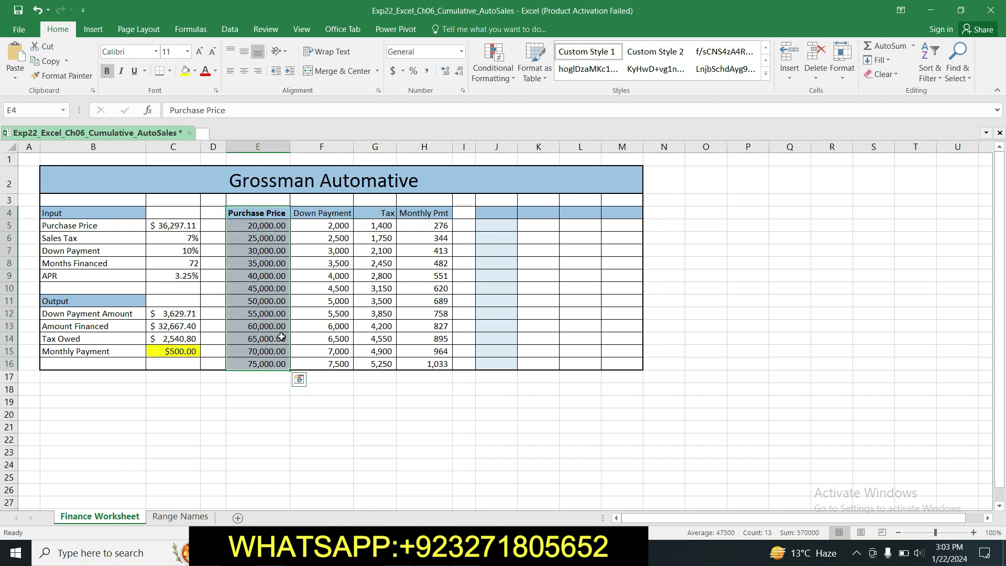
pyautogui.click(107, 70)
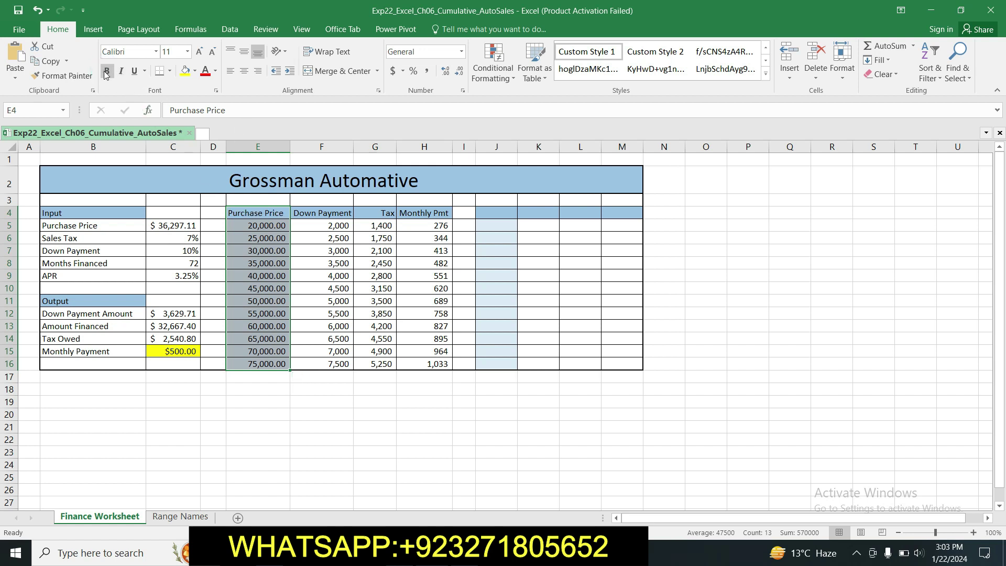
pyautogui.click(107, 71)
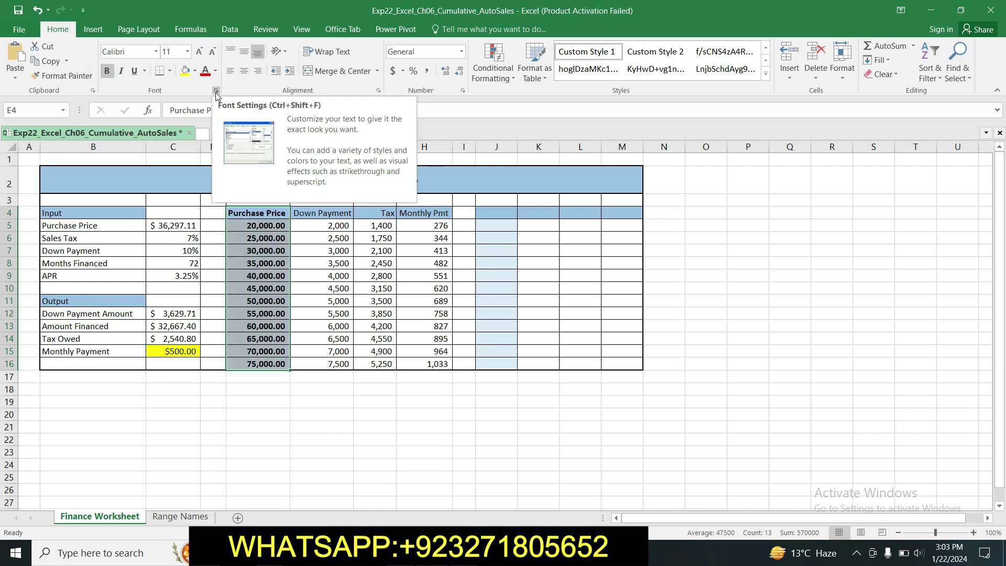
pyautogui.click(379, 90)
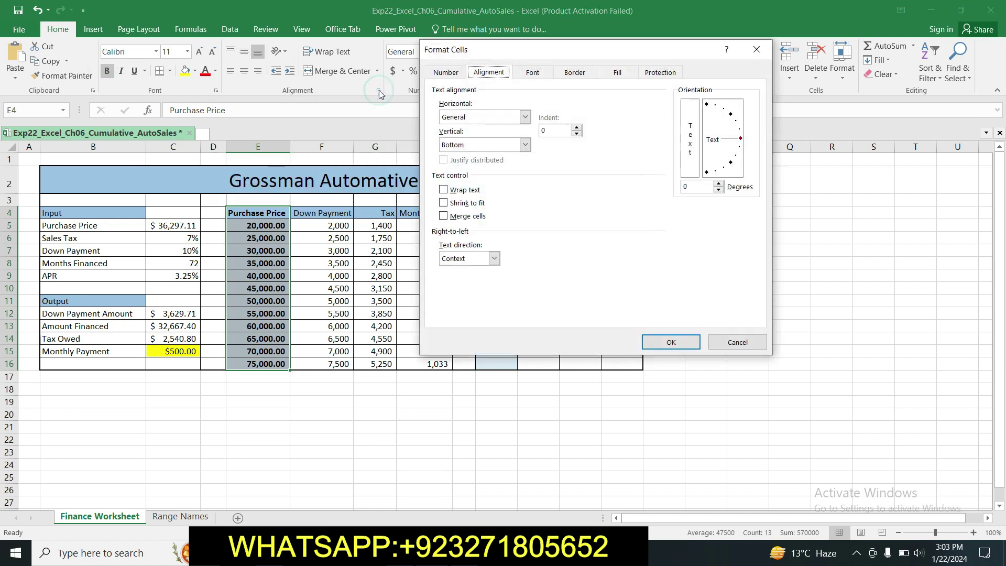
pyautogui.click(524, 117)
pyautogui.click(500, 147)
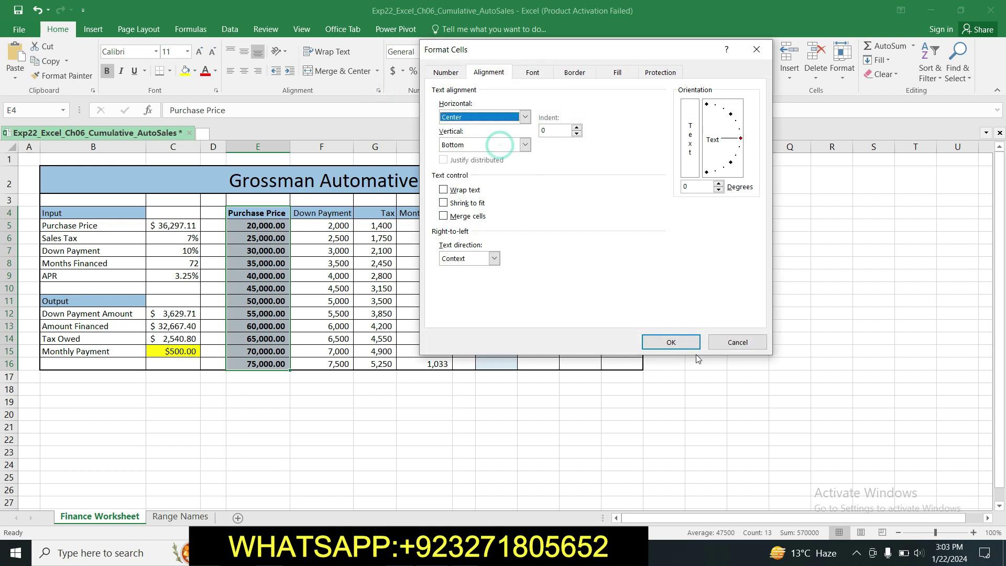
pyautogui.click(671, 342)
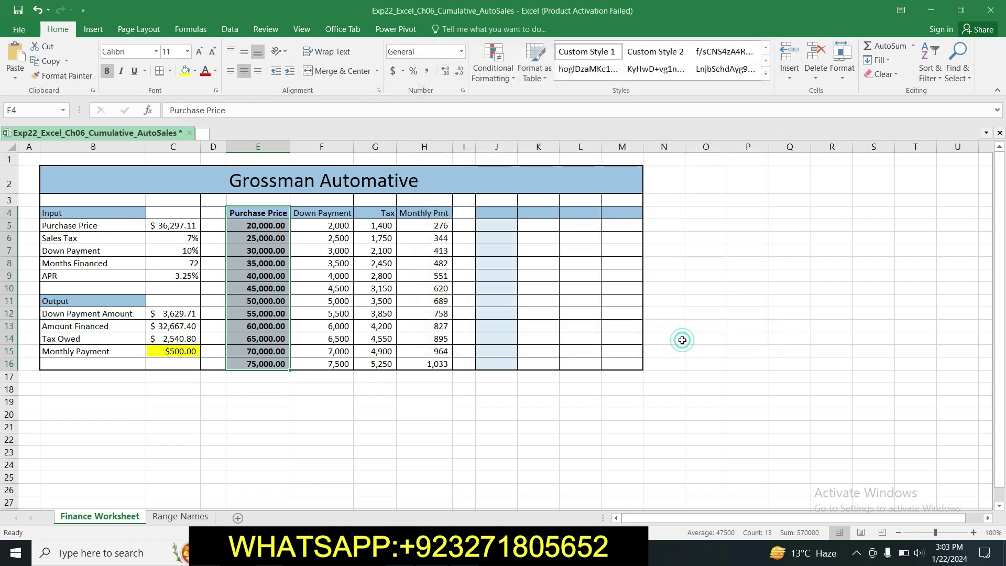
# - Bold and horizontally center the Down Payment, Tax and Monthly Pmt headings in F4:H4
pyautogui.click(424, 427)
pyautogui.moveTo(294, 212); pyautogui.dragTo(421, 213)
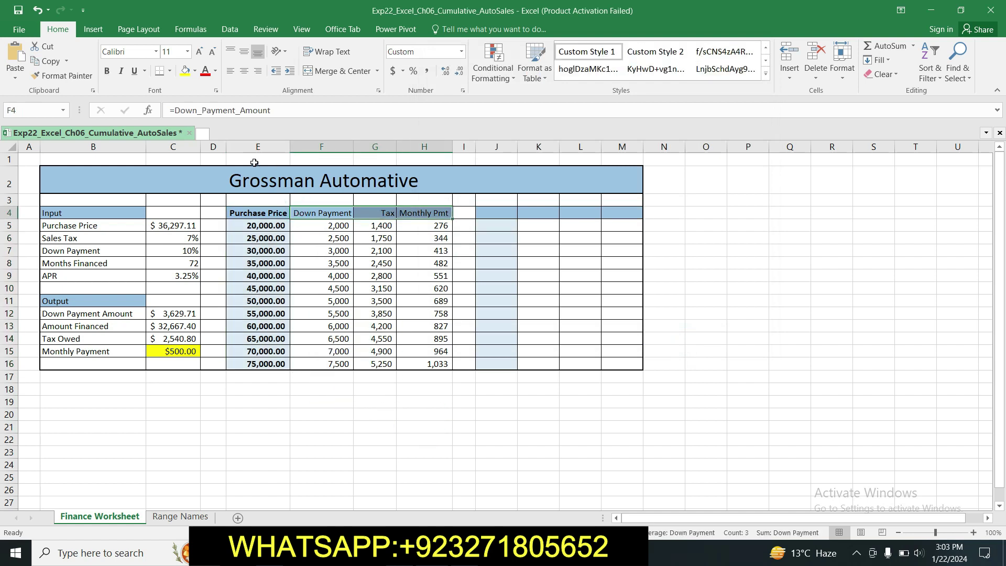
pyautogui.click(107, 71)
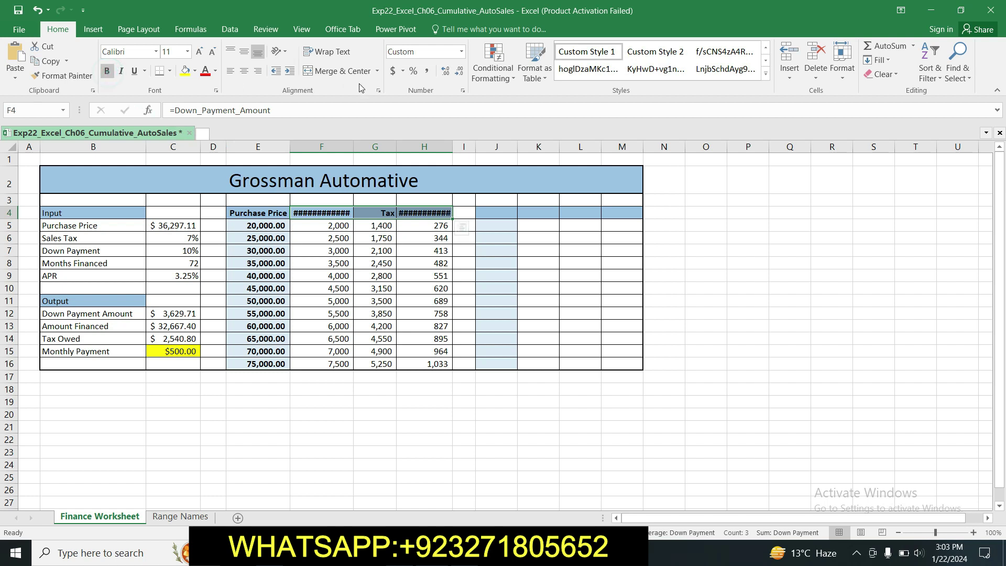
pyautogui.click(378, 92)
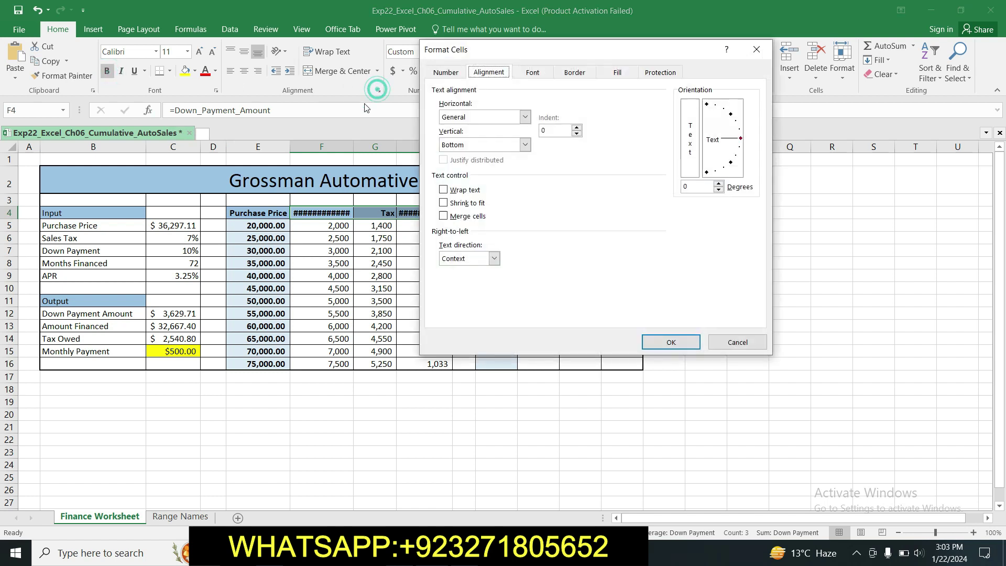
pyautogui.click(525, 118)
pyautogui.click(505, 143)
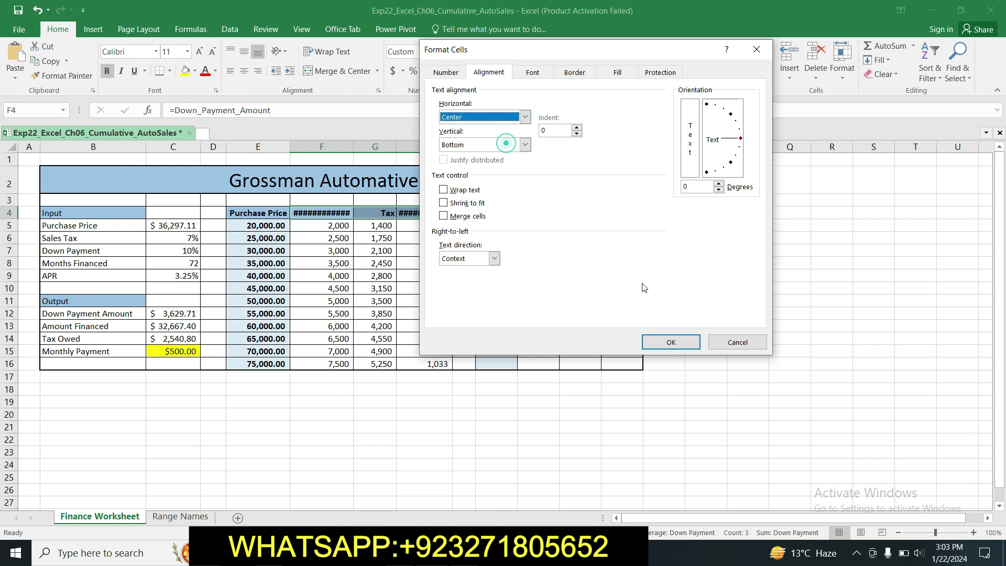
pyautogui.click(673, 341)
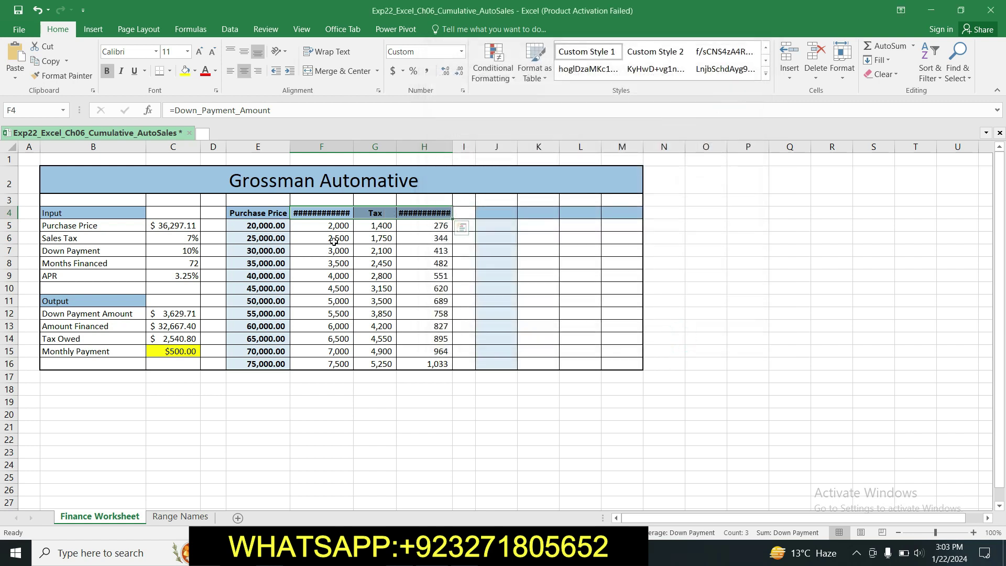
# - Widen columns F and H so that the bold headings in row 4 fit
pyautogui.moveTo(353, 151); pyautogui.dragTo(368, 151)
pyautogui.click(441, 439)
pyautogui.moveTo(467, 147); pyautogui.dragTo(487, 149)
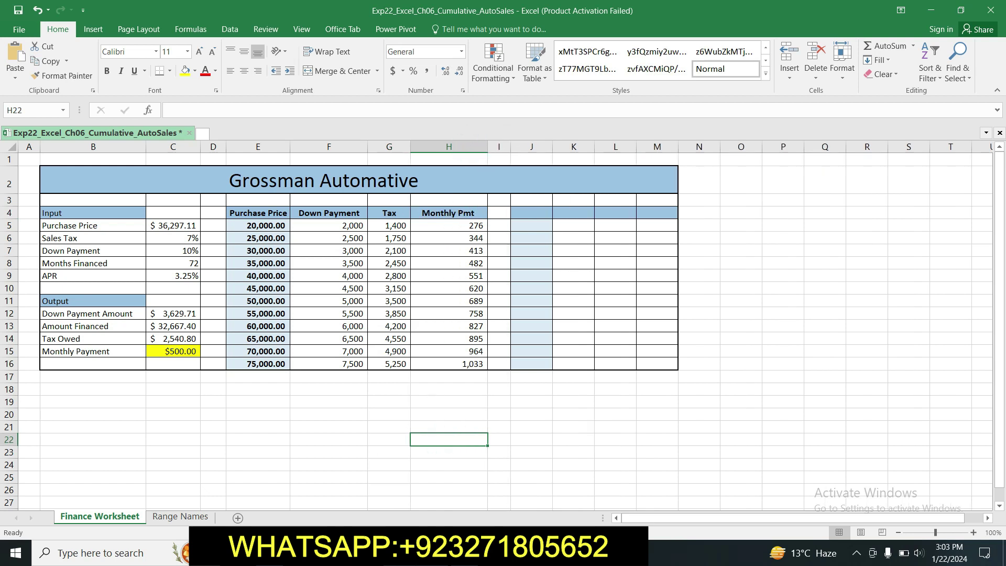
# - Switch to Word and review the completed instructions and the remaining ones from step 11 through step 25
pyautogui.hotkey('alt', 'Tab')
pyautogui.click(522, 300)
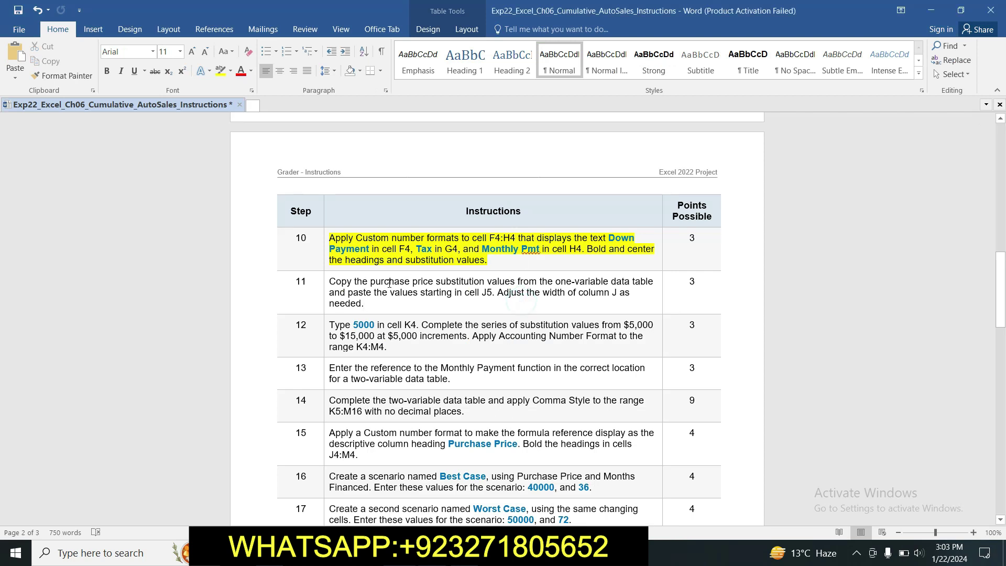
pyautogui.moveTo(998, 282); pyautogui.dragTo(995, 181)
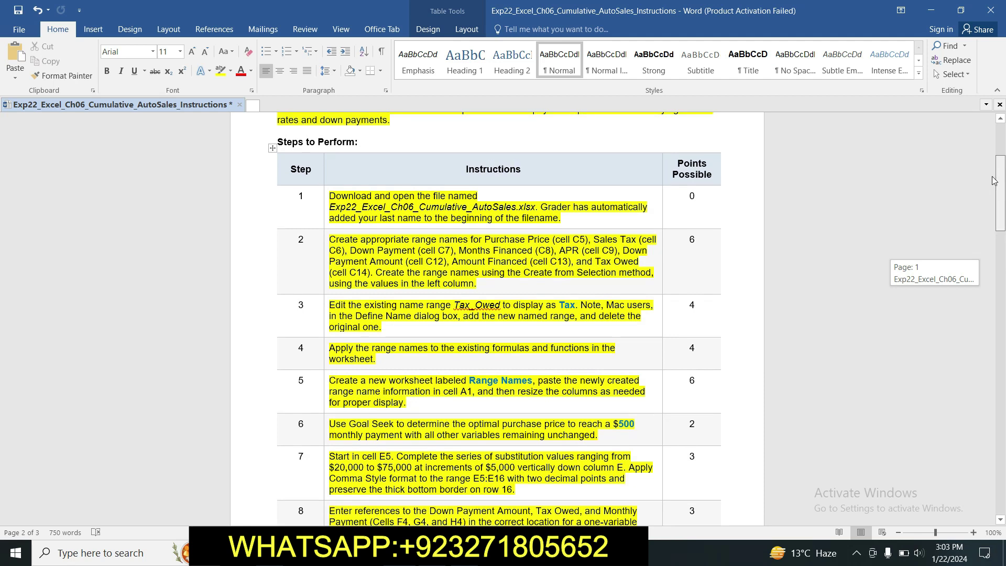
pyautogui.moveTo(994, 181); pyautogui.dragTo(1005, 273)
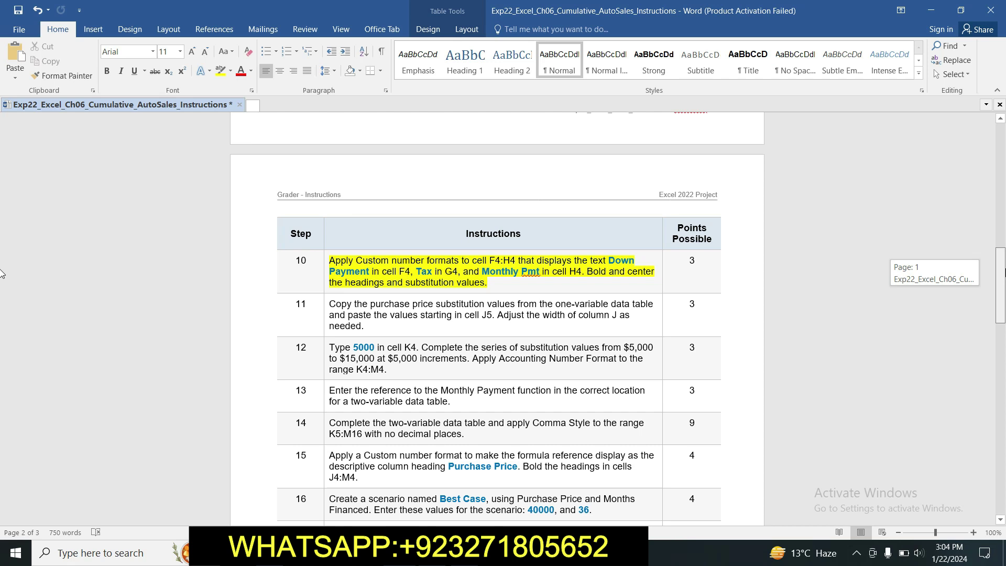
pyautogui.moveTo(1004, 273); pyautogui.dragTo(1004, 388)
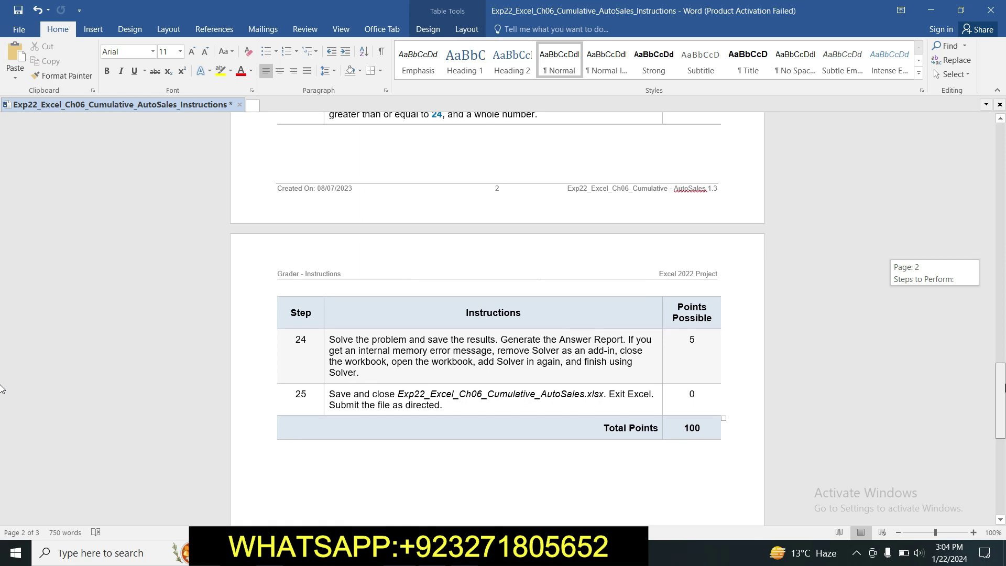